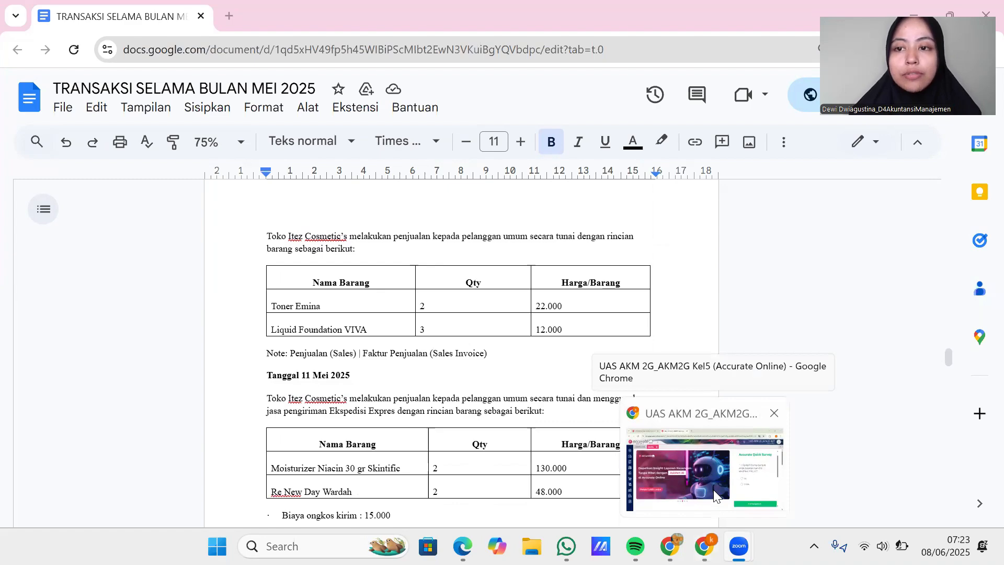
- Switch to Accurate Online and open a new sales invoice (Faktur Penjualan) from the sales module
left_click(715, 491)
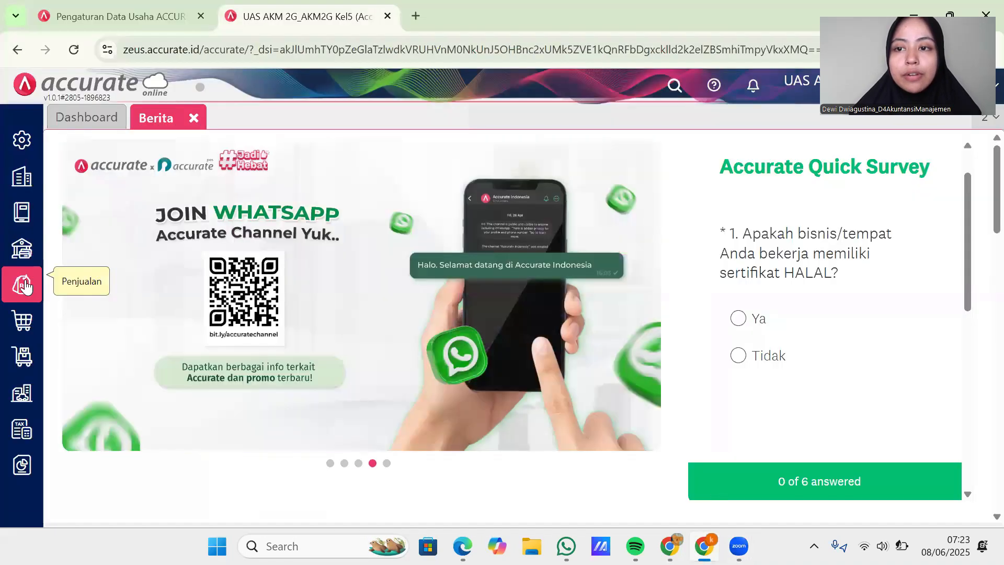
left_click(25, 286)
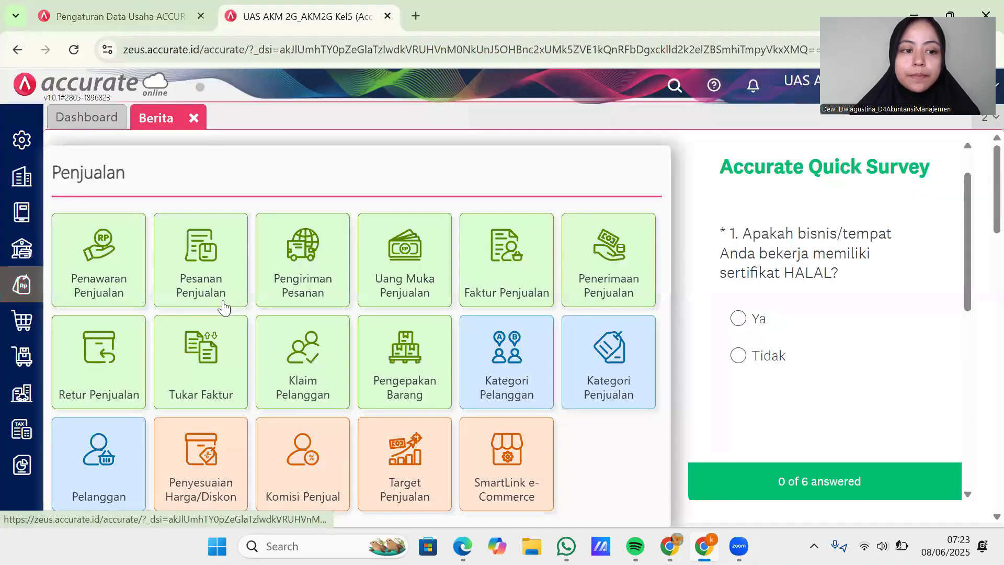
left_click(523, 269)
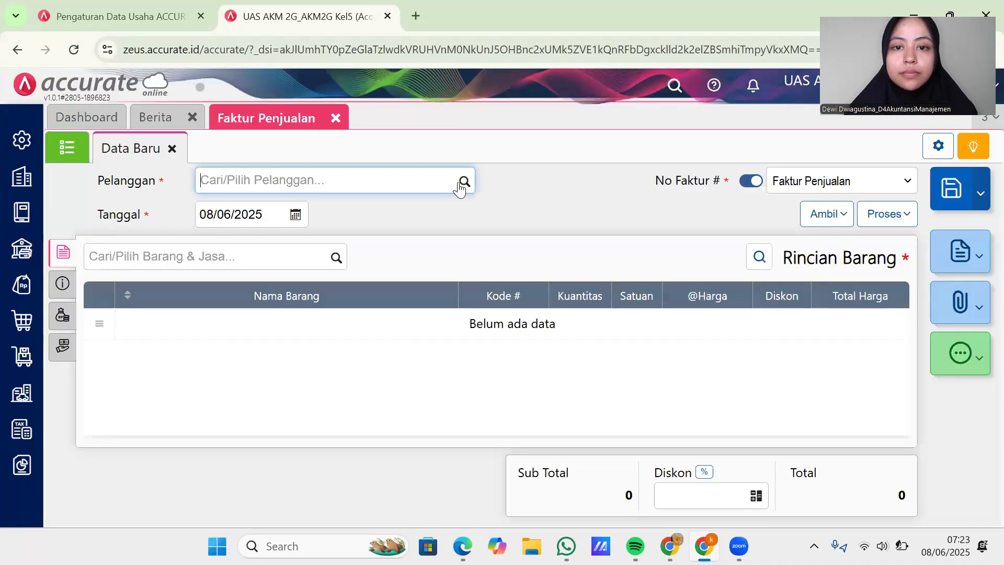
- Search the customers for "pelanggan" and choose Pelanggan Umum as the invoice's customer
left_click(460, 189)
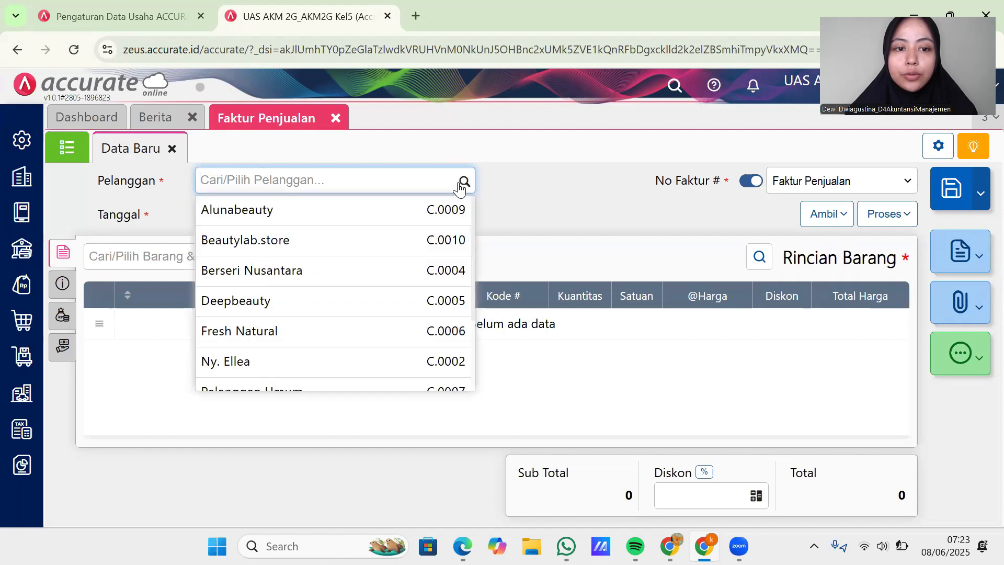
type("pelanga")
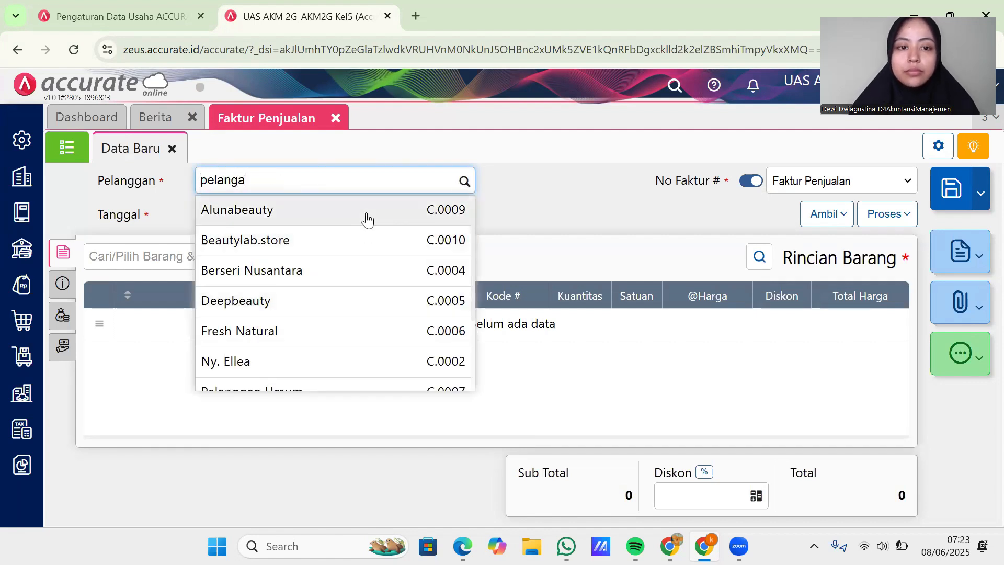
type("n")
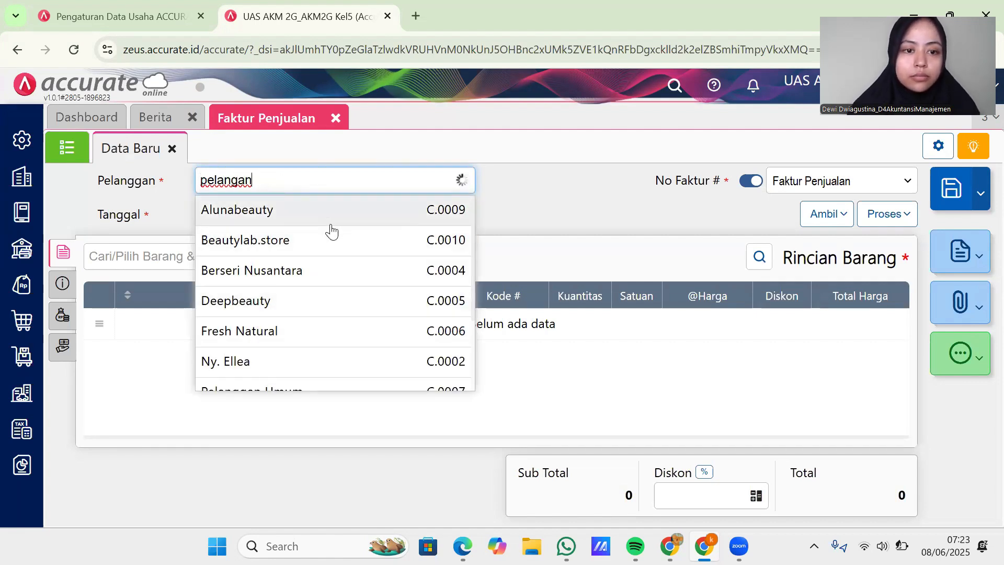
key("BackSpace")
key("BackSpace")
type("gan")
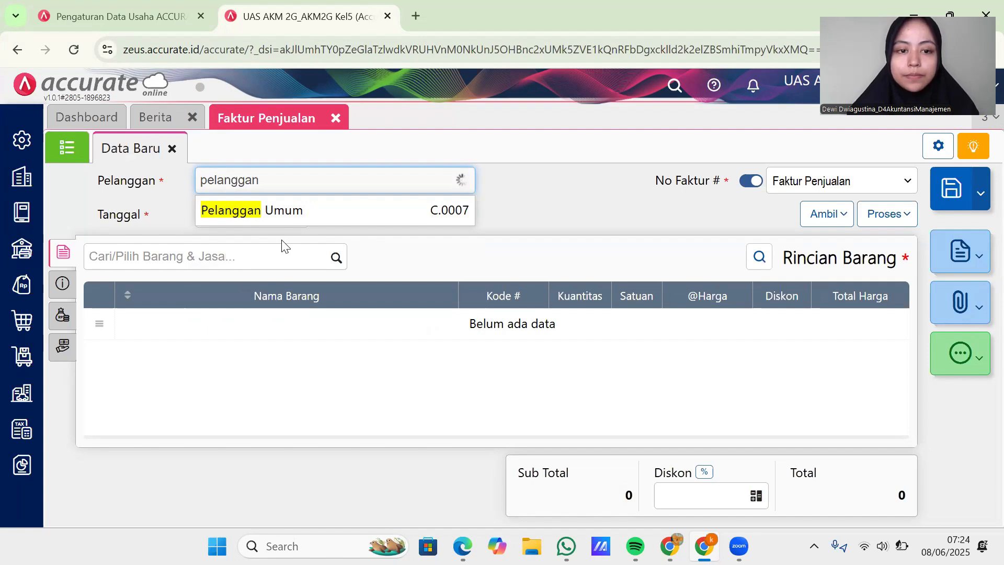
left_click(283, 222)
- Set the invoice date to 10/05/2025
left_click(283, 221)
type("10/")
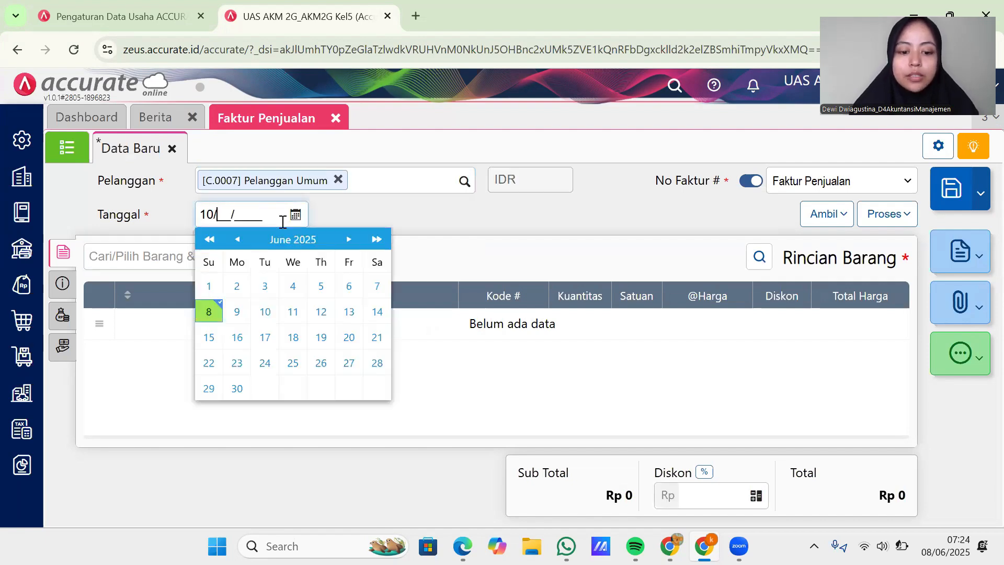
type("05/2025")
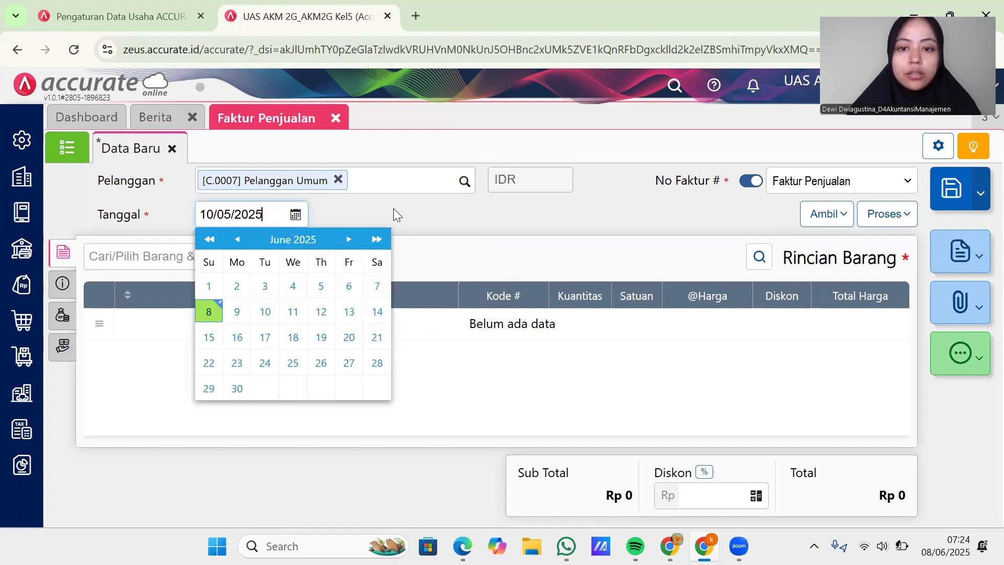
left_click(394, 209)
- Add Toner Emina to the invoice items with quantity 2 and the Store warehouse
left_click(336, 262)
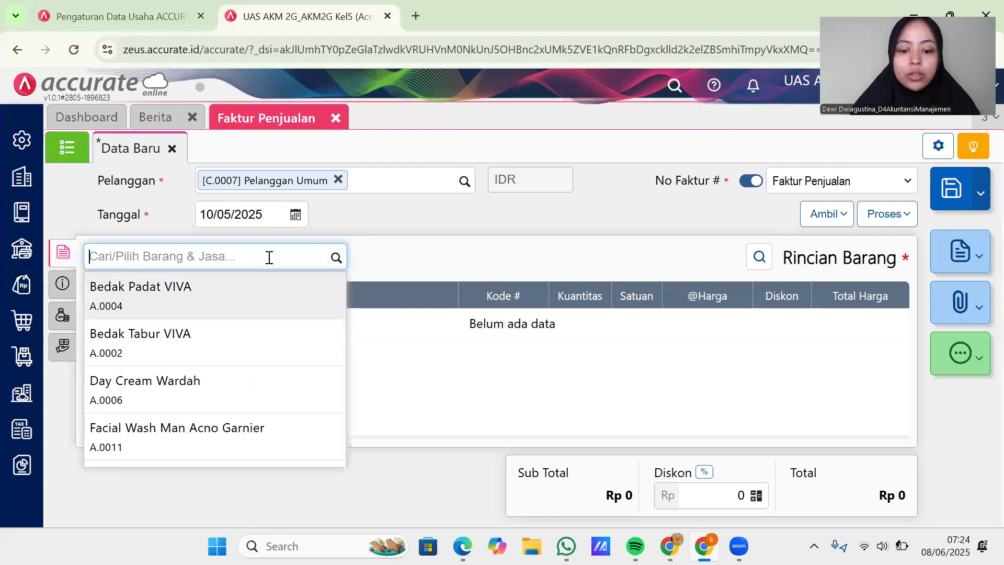
type("toner")
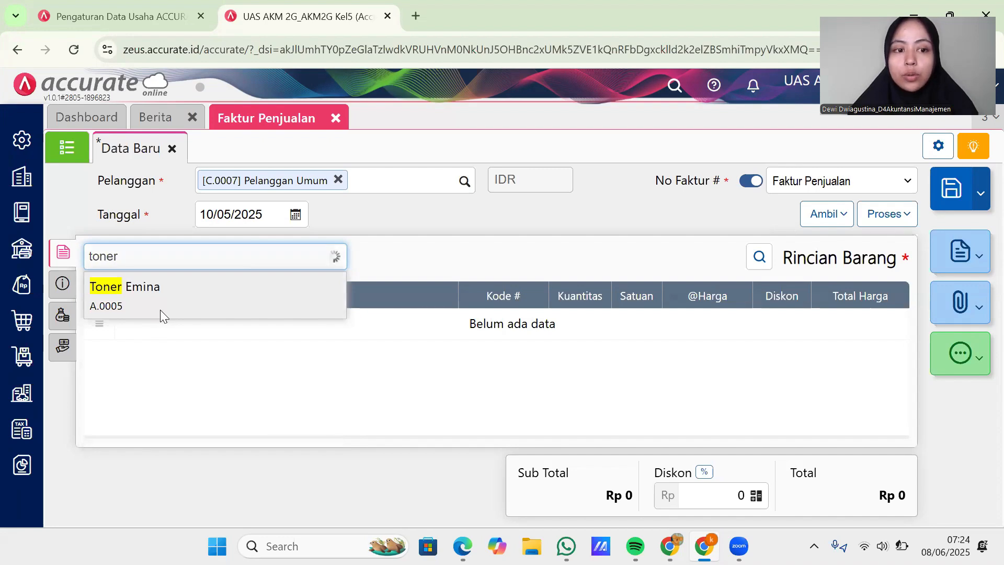
left_click(160, 310)
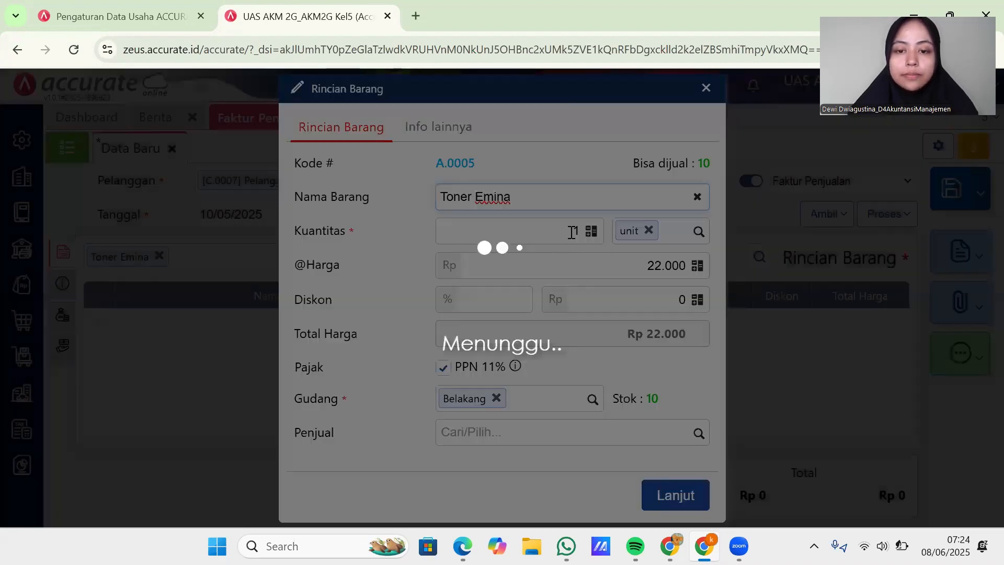
type("2")
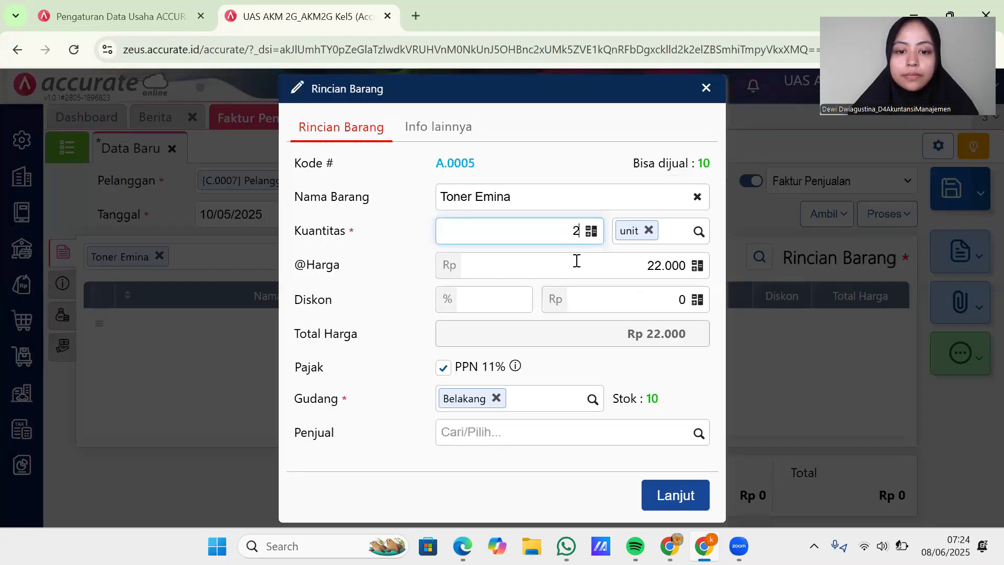
left_click(496, 399)
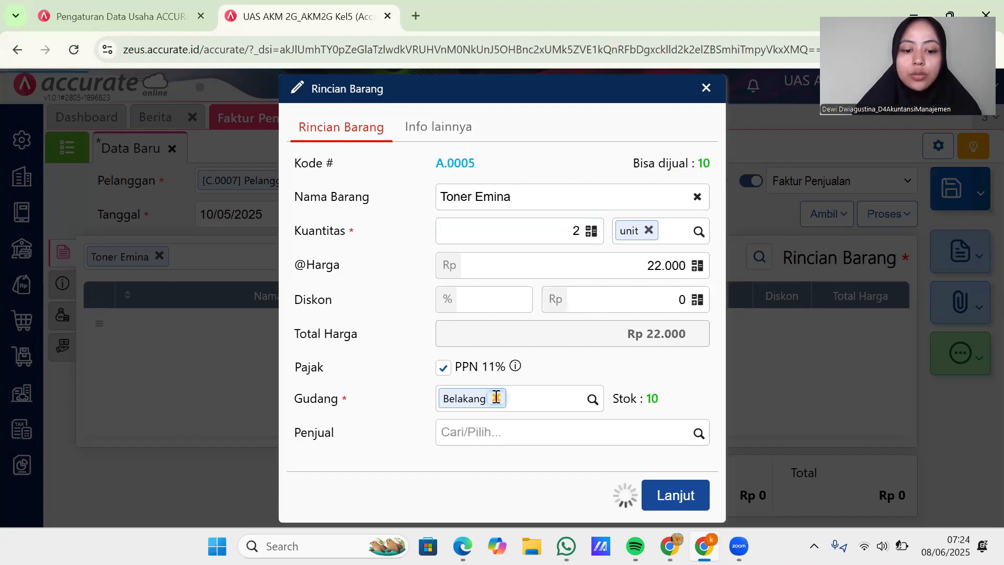
type("store")
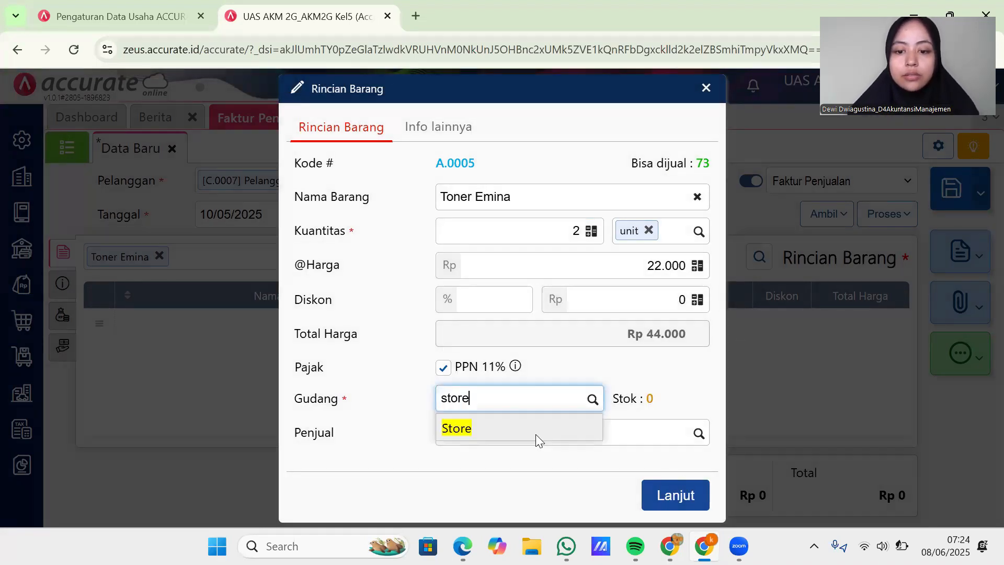
key("Return")
left_click(663, 505)
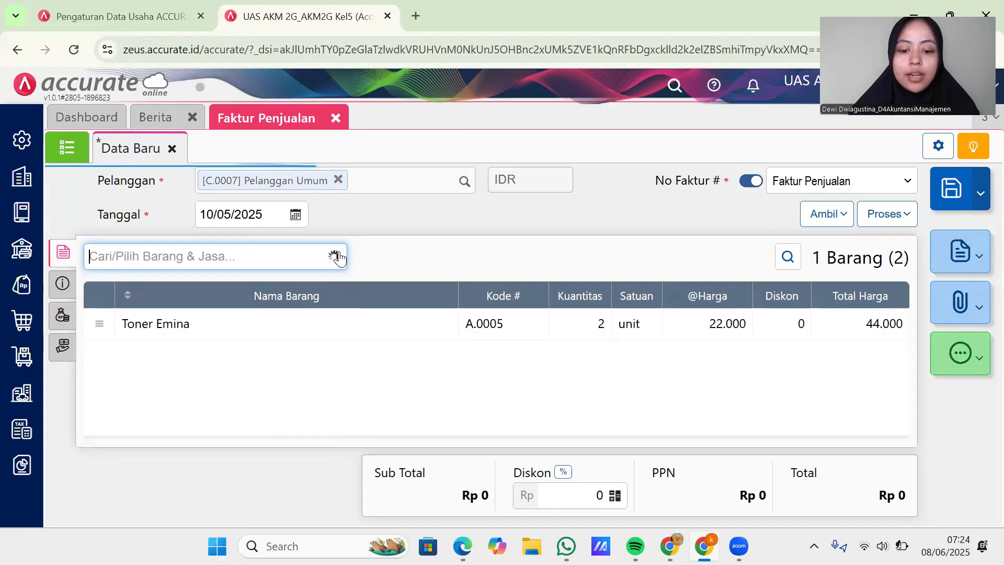
- Add Liquid Foundation VIVA to the invoice items, taking its quantity of 3 from the transaction document
type("li")
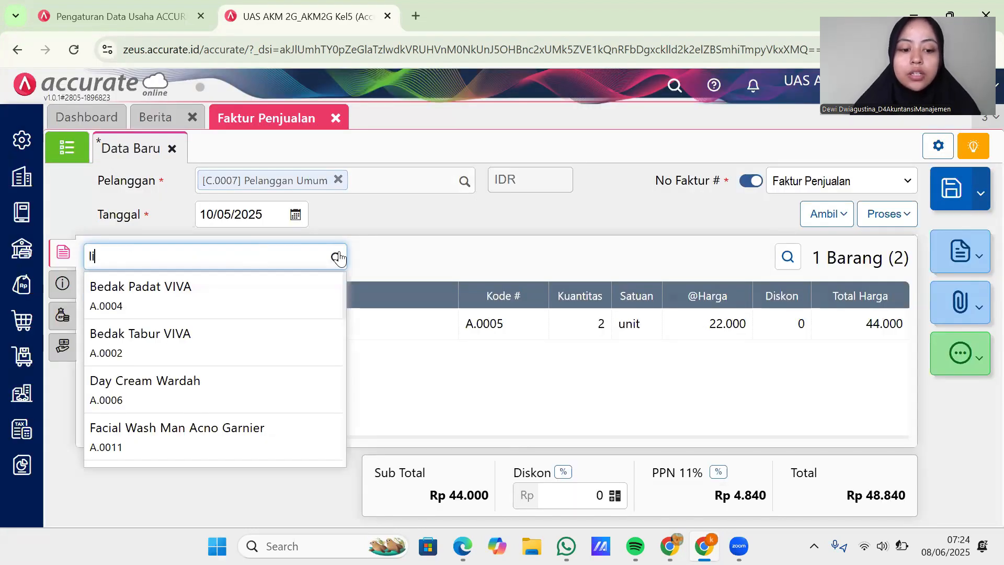
type("quid")
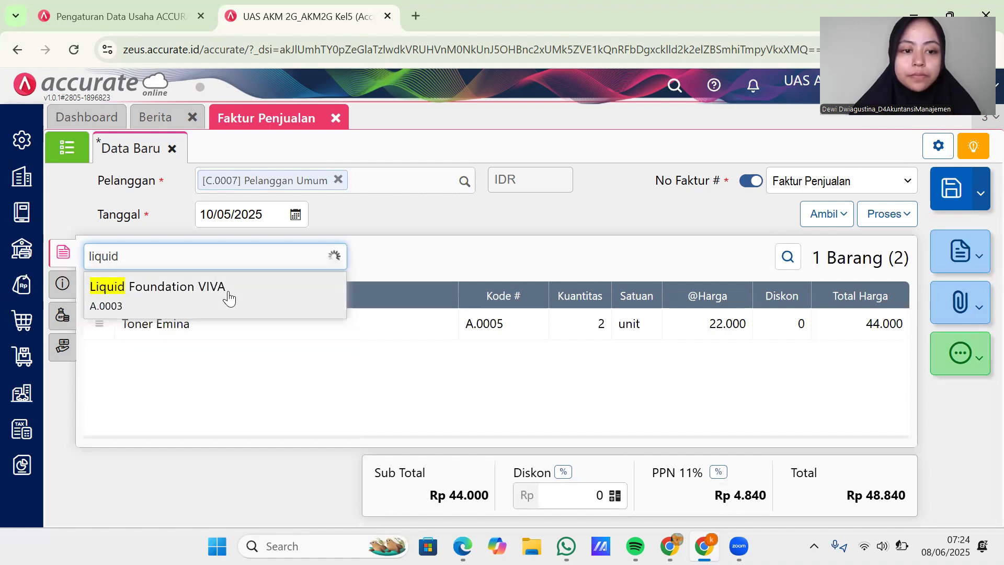
left_click(228, 298)
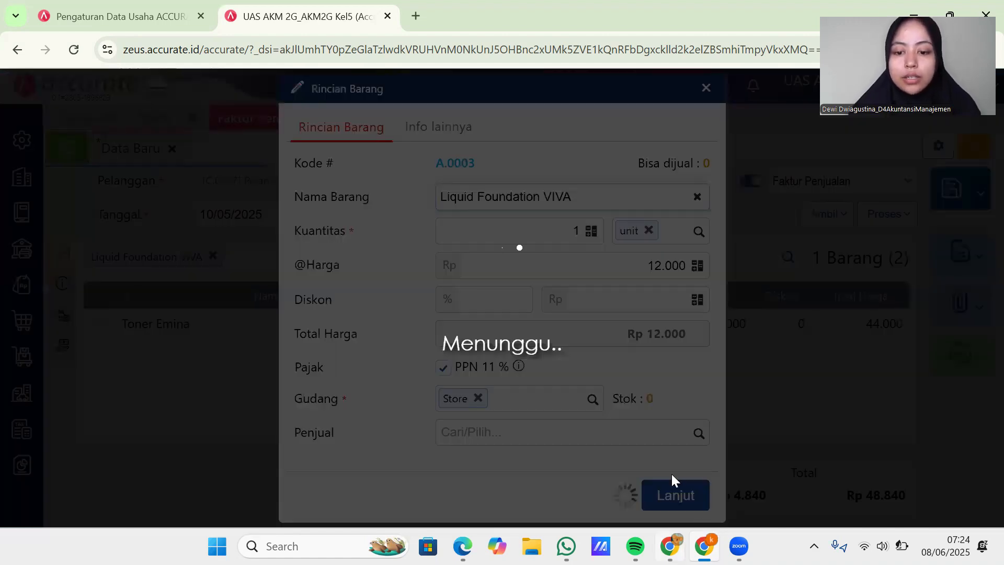
mouse_move(670, 546)
left_click(673, 473)
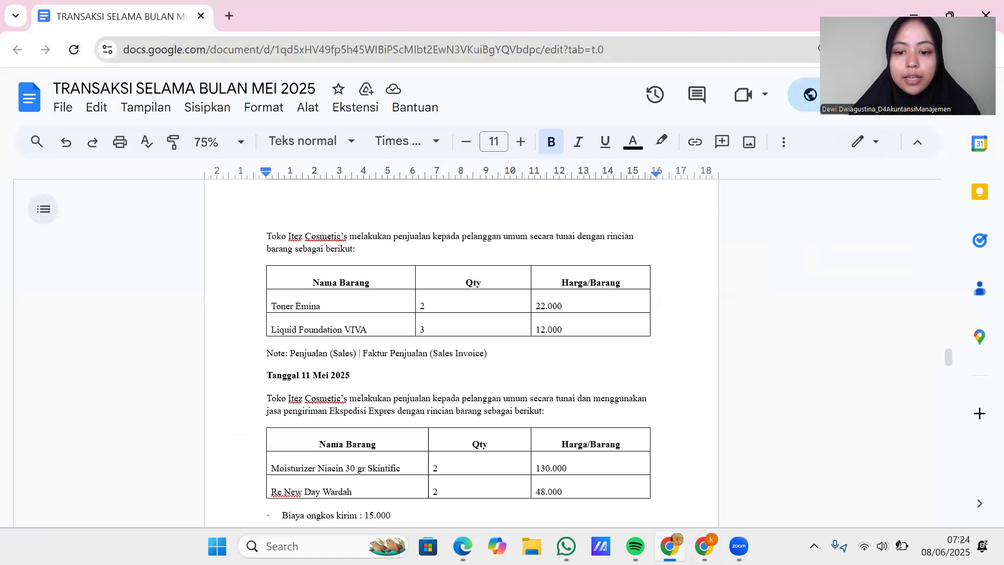
mouse_move(703, 546)
left_click(706, 478)
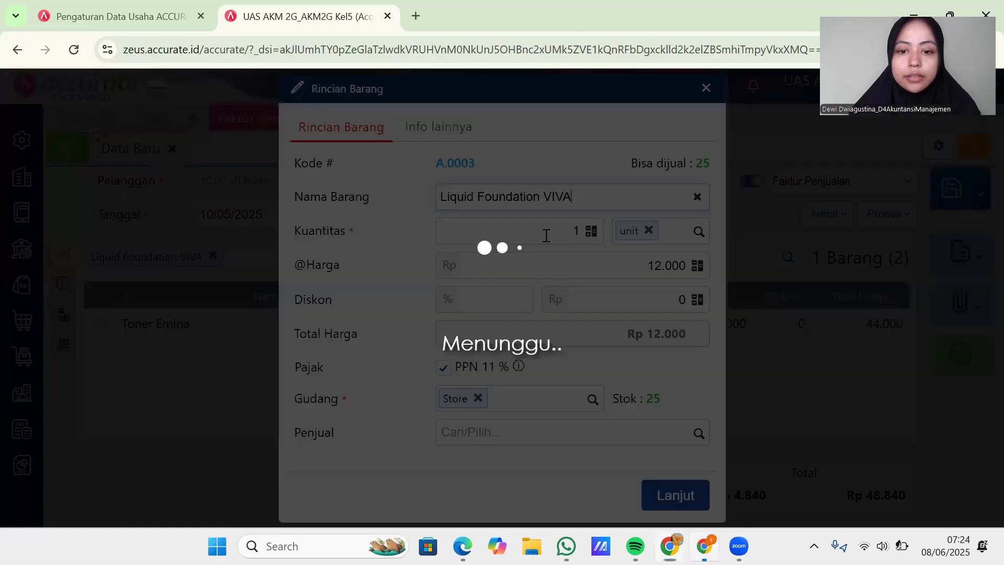
left_click(557, 236)
type("3")
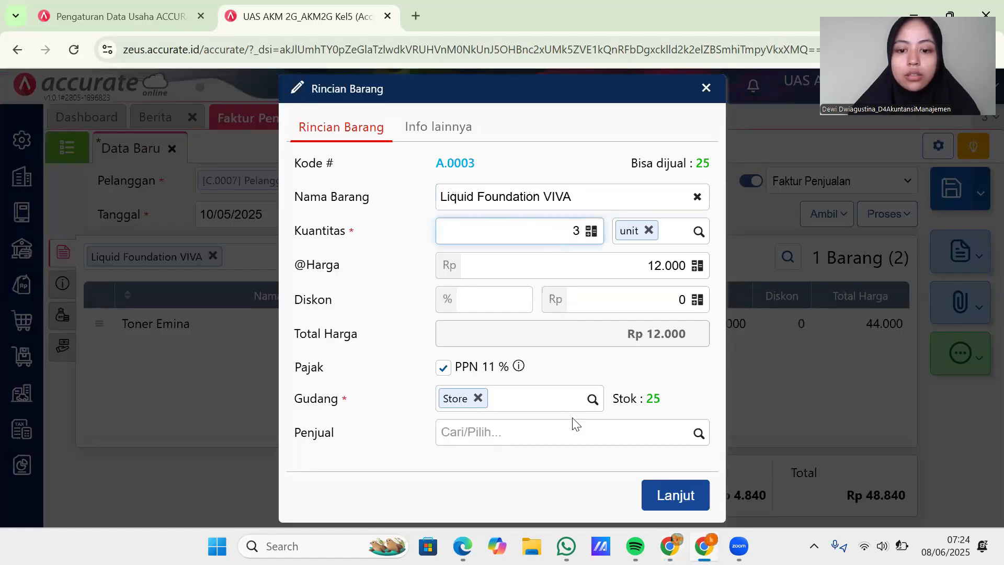
left_click(688, 495)
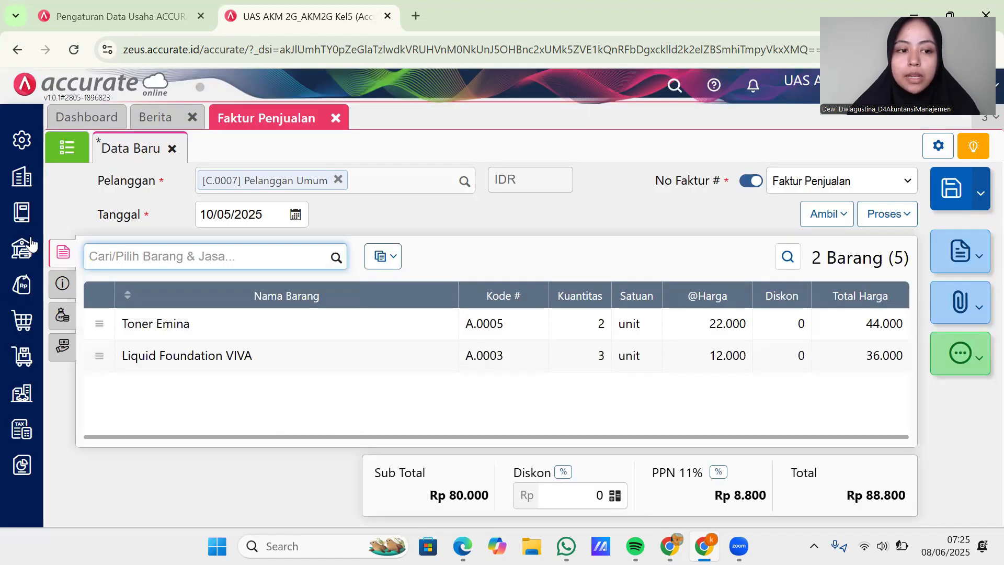
- Set the delivery date (Tgl Pengiriman) in the invoice's additional information to 10/05/2025
left_click(63, 286)
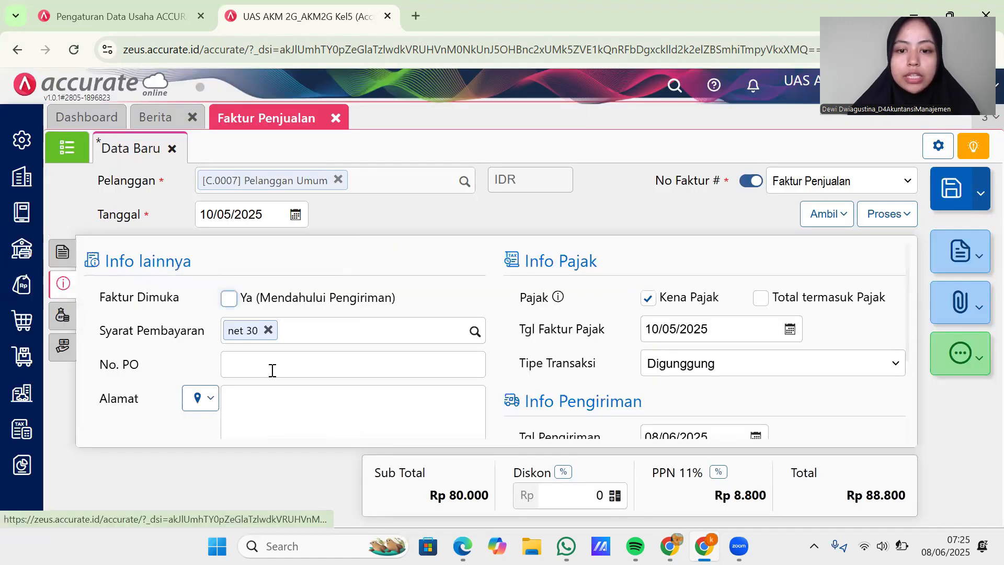
scroll(688, 392, "down", 2)
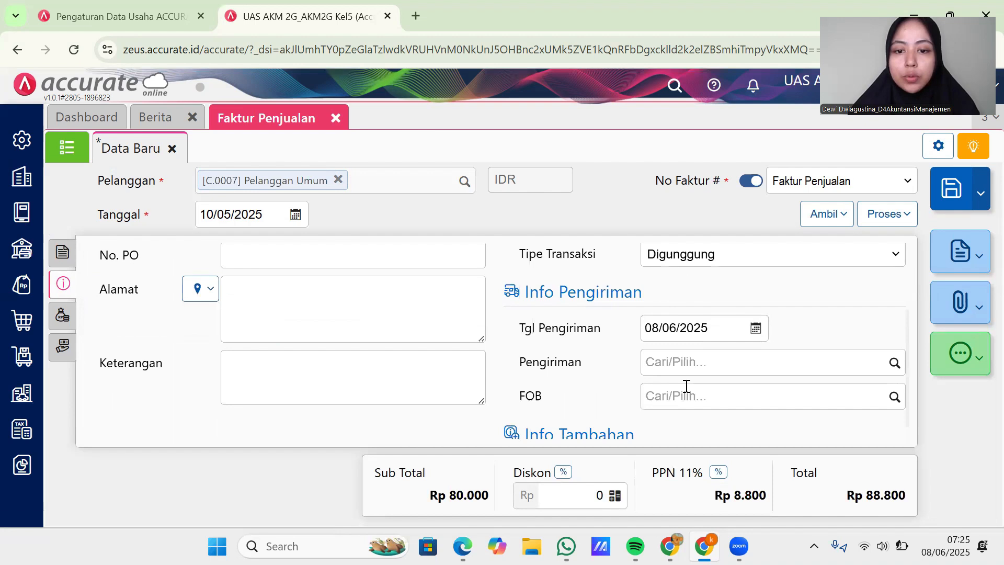
left_click(689, 323)
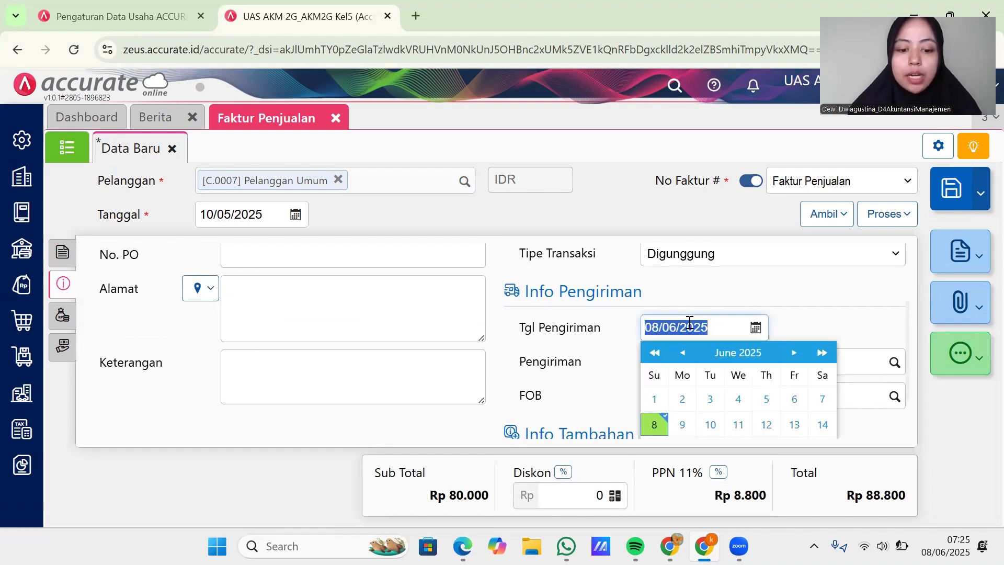
type("10/05/")
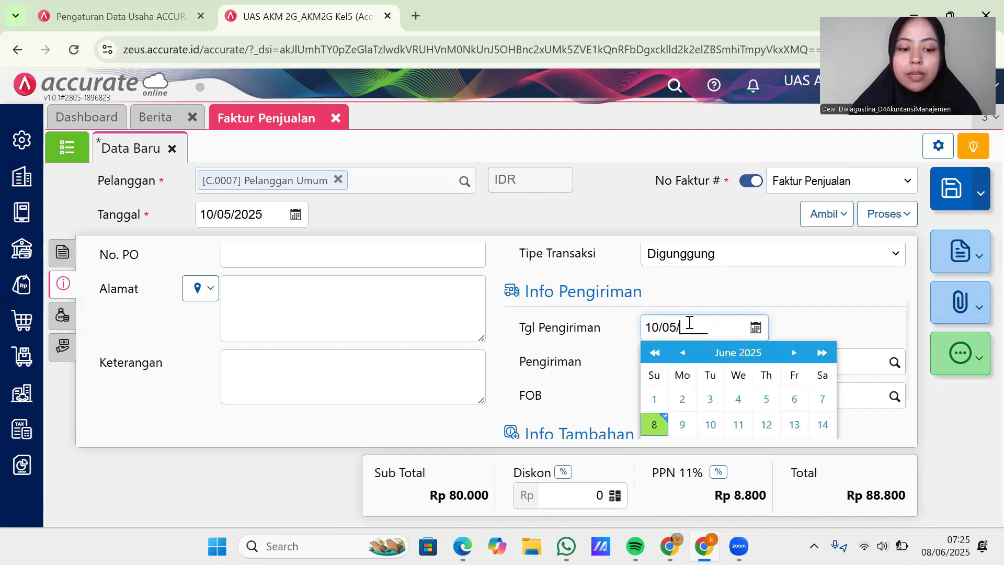
type("2025")
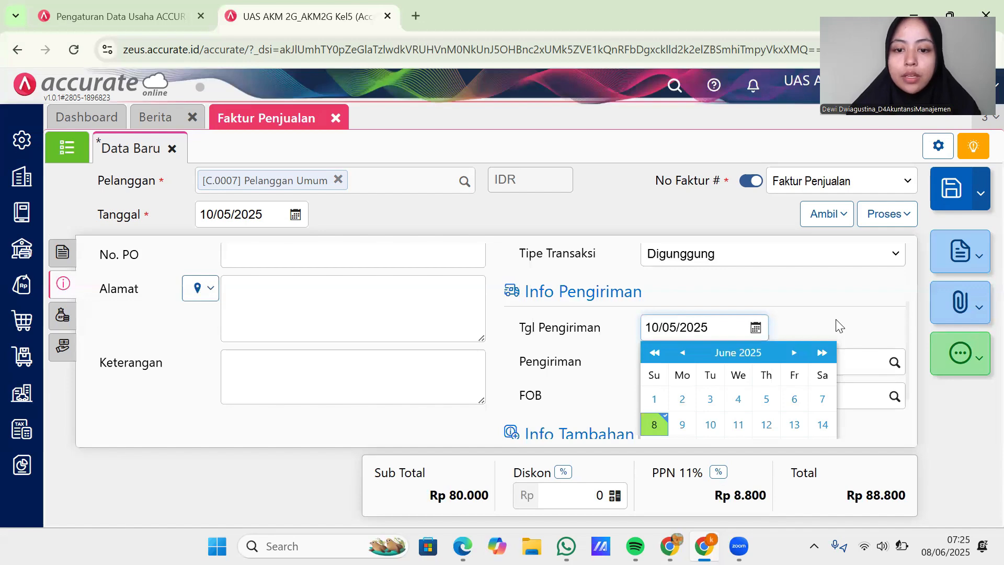
left_click(858, 434)
- Check the sale details in the transaction document against the invoice's additional information and its other costs (Biaya Lainnya) section
mouse_move(669, 546)
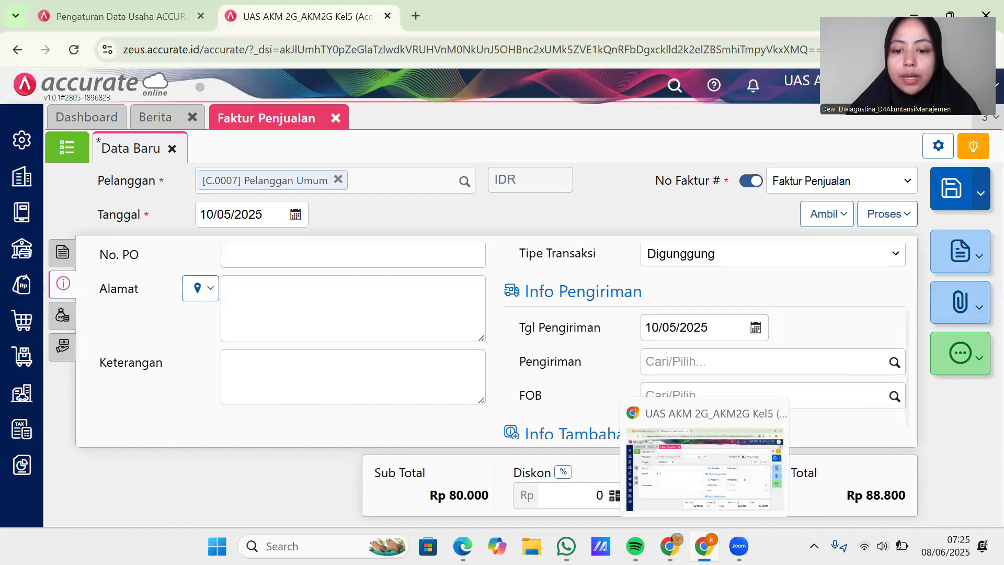
left_click(588, 449)
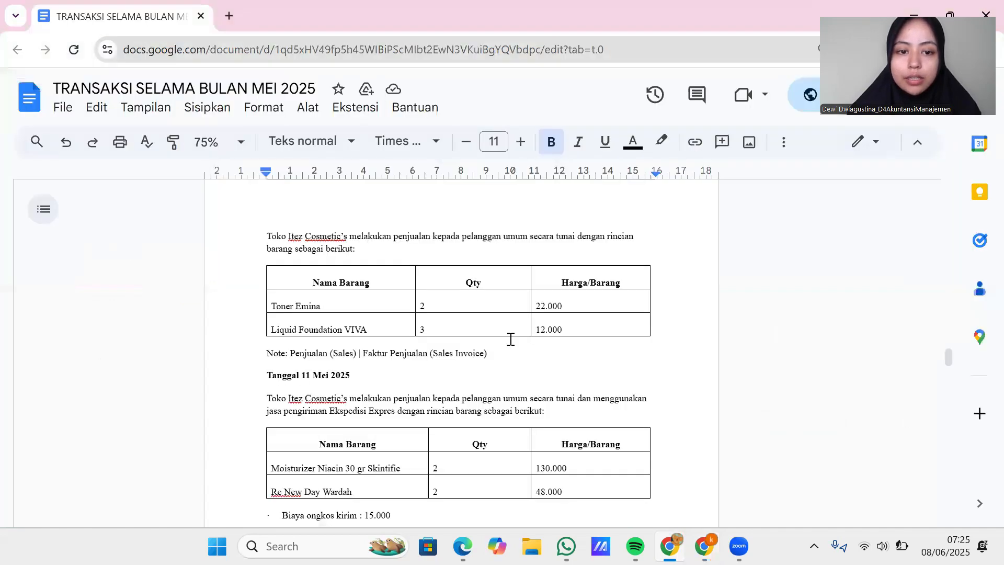
scroll(511, 339, "up", 3)
scroll(511, 338, "down", 3)
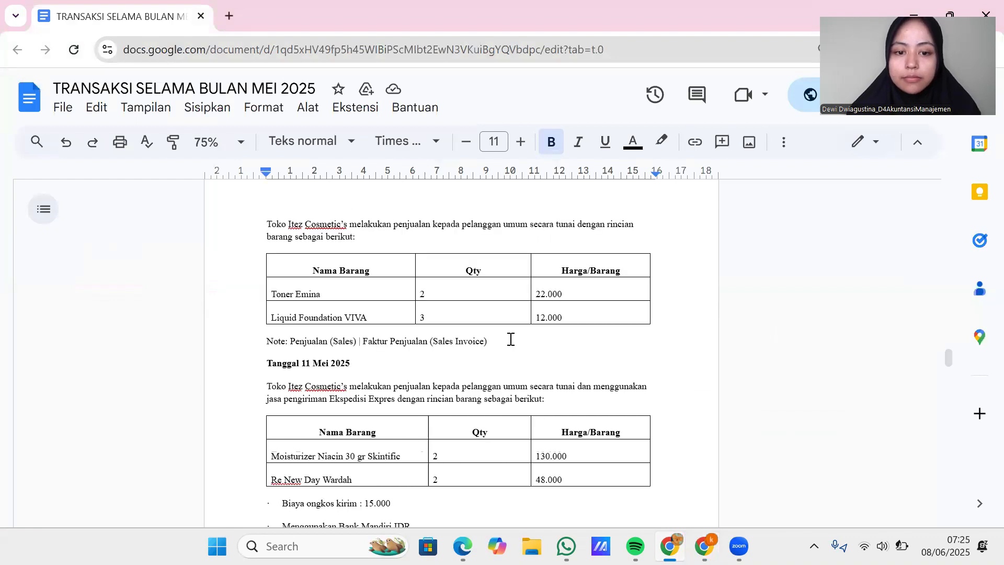
mouse_move(703, 546)
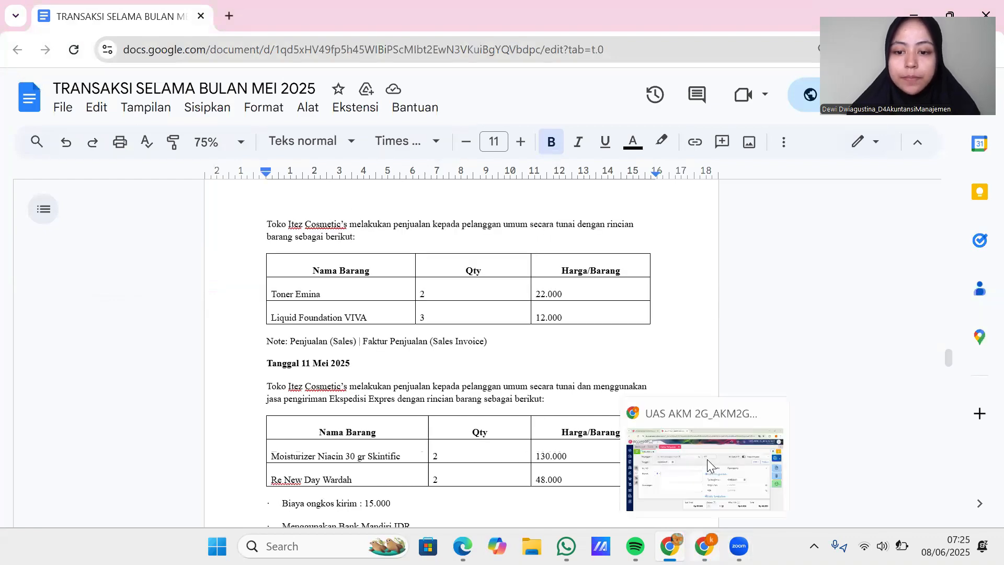
left_click(706, 459)
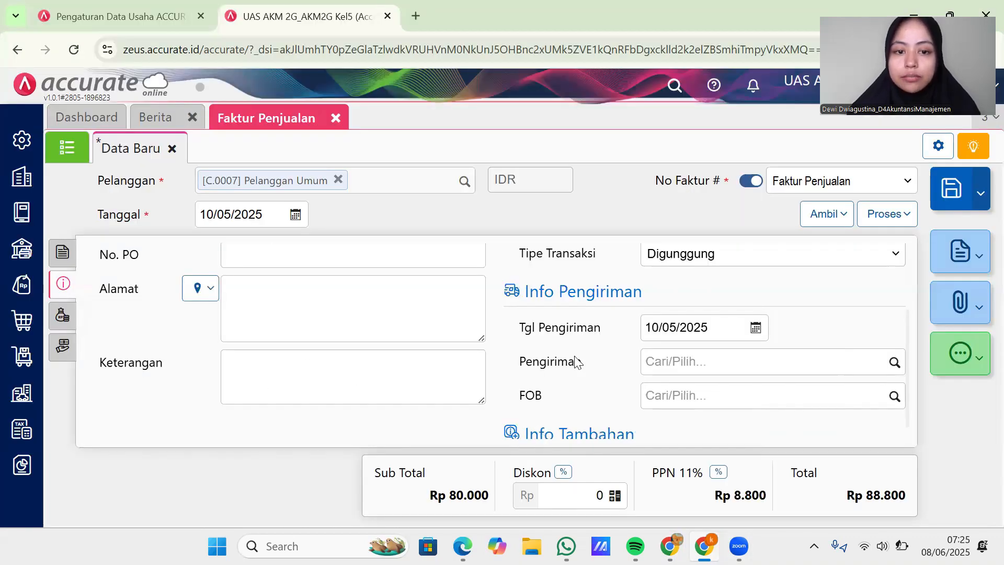
scroll(574, 363, "up", 2)
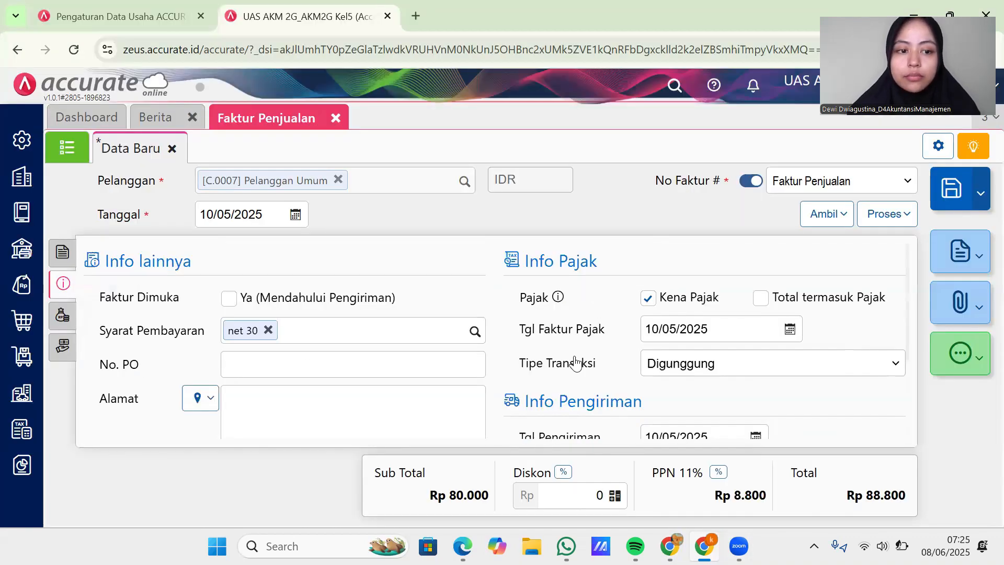
left_click(62, 326)
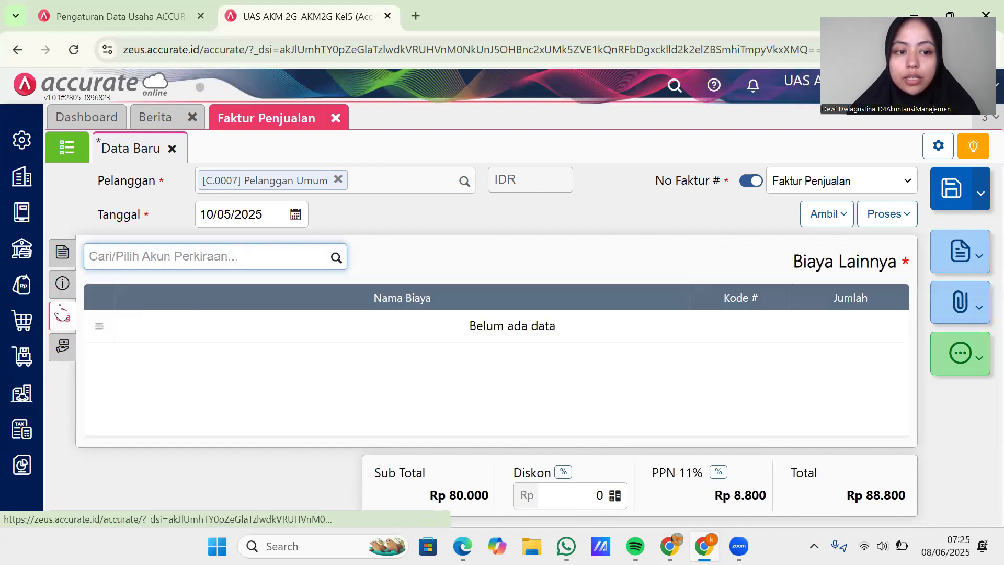
- Review the invoice's remaining sections and process the invoice into a customer payment (Pembayaran)
left_click(63, 346)
left_click(62, 293)
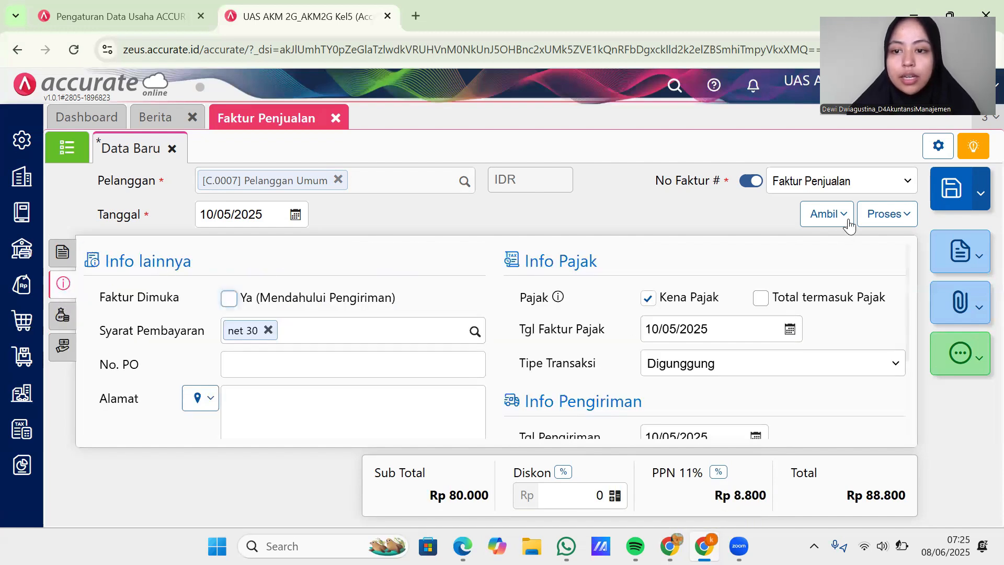
left_click(892, 214)
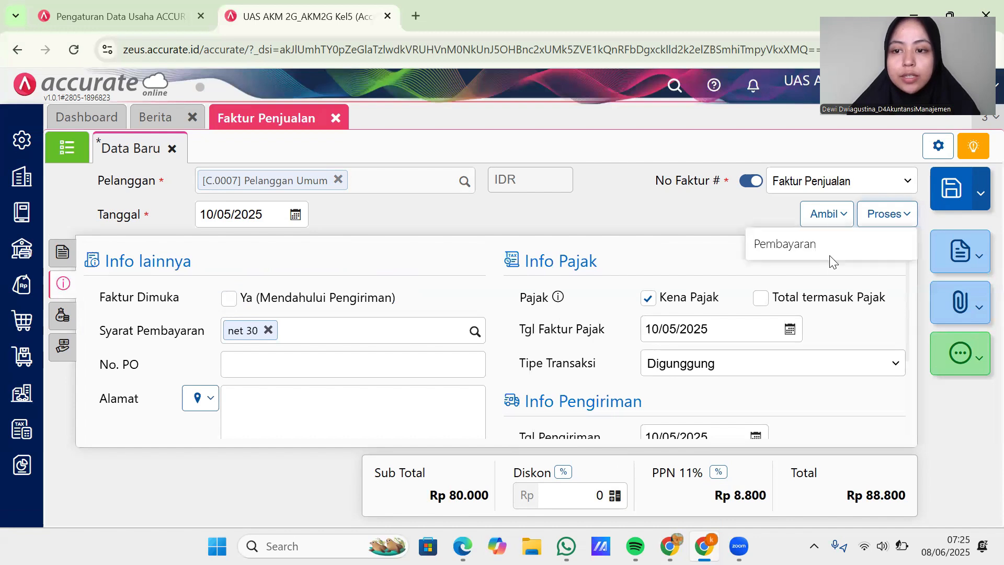
left_click(831, 259)
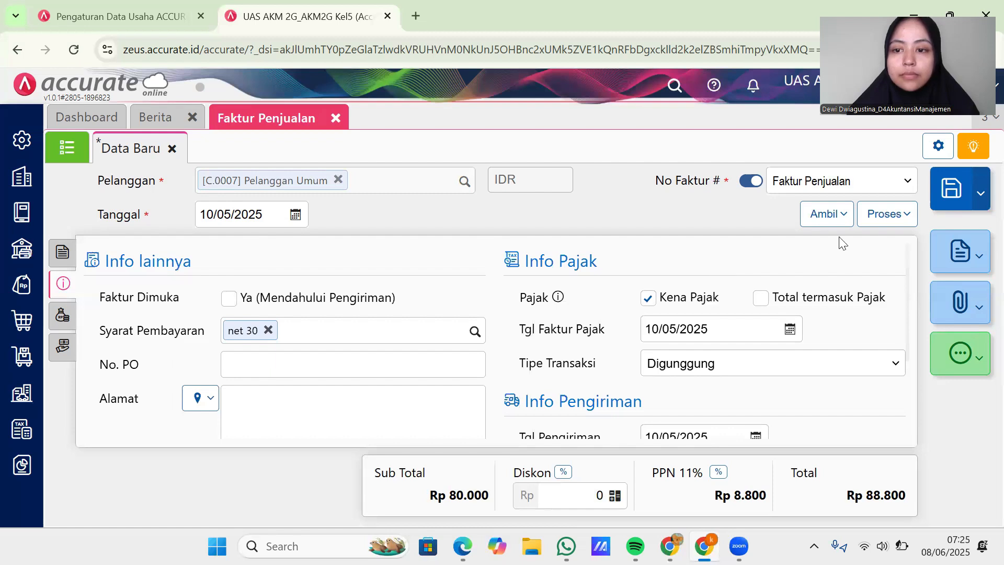
left_click(892, 225)
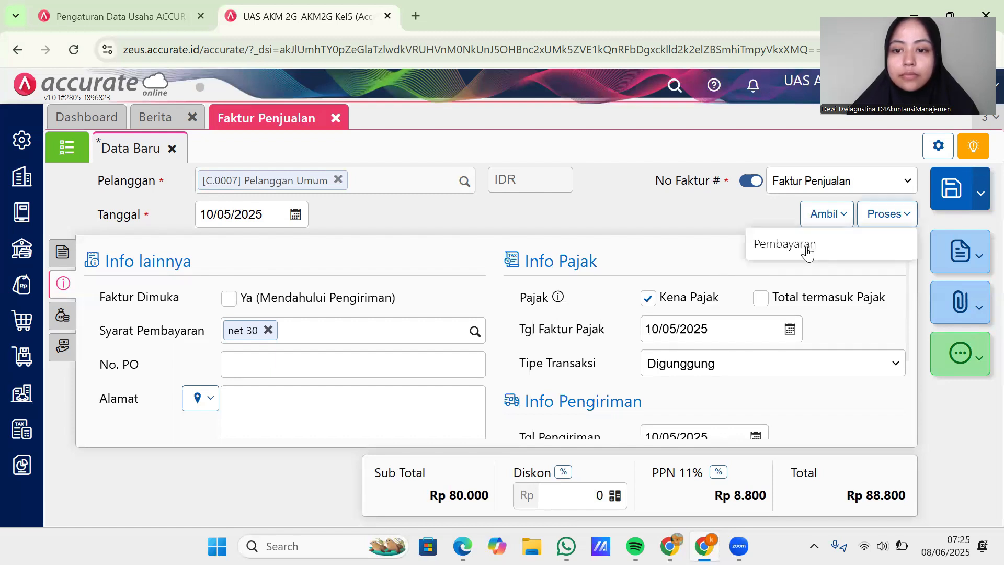
left_click(806, 247)
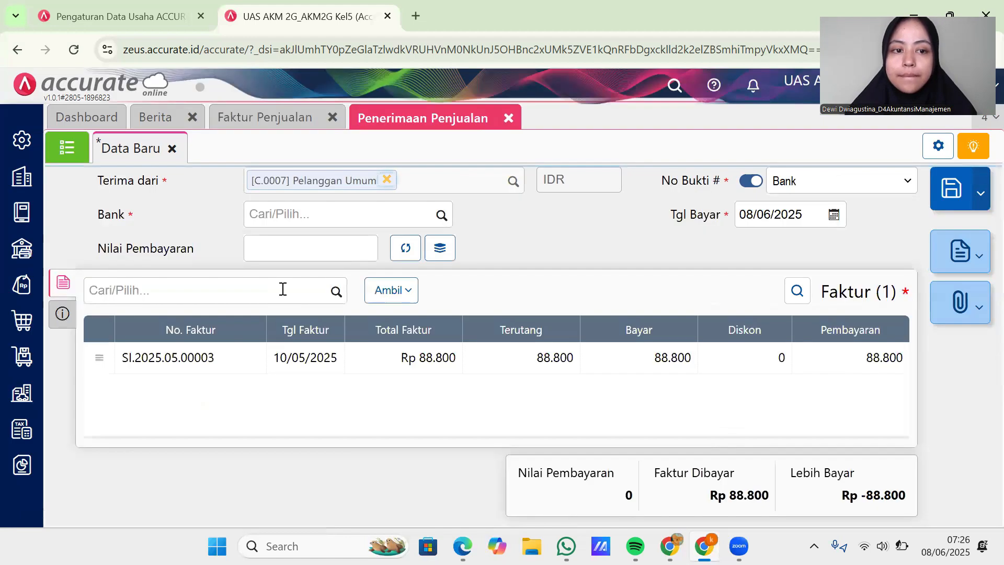
- Check the 10 May sale's payment method in the transaction document and select Kas IDR as the receipt's bank account
left_click(441, 215)
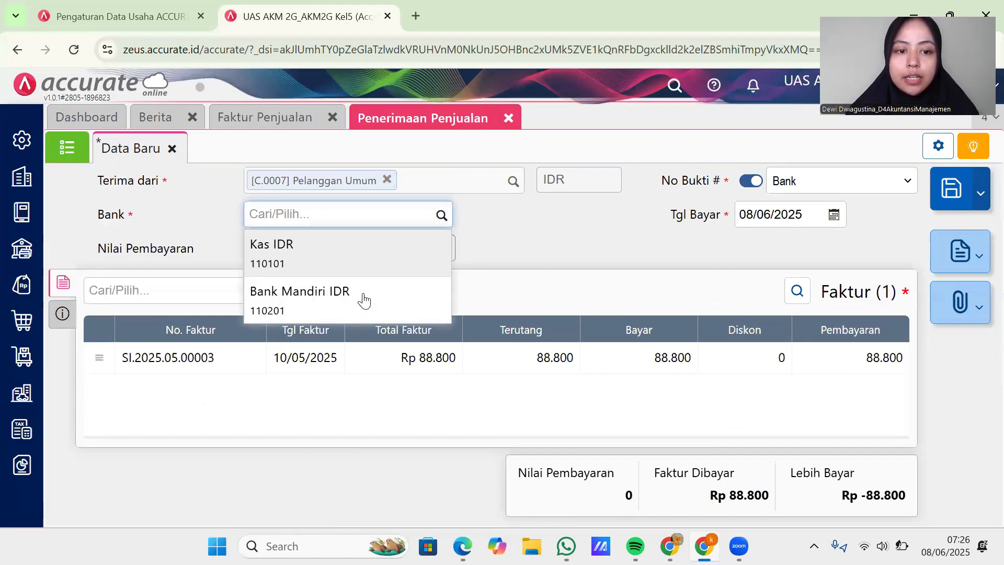
mouse_move(707, 543)
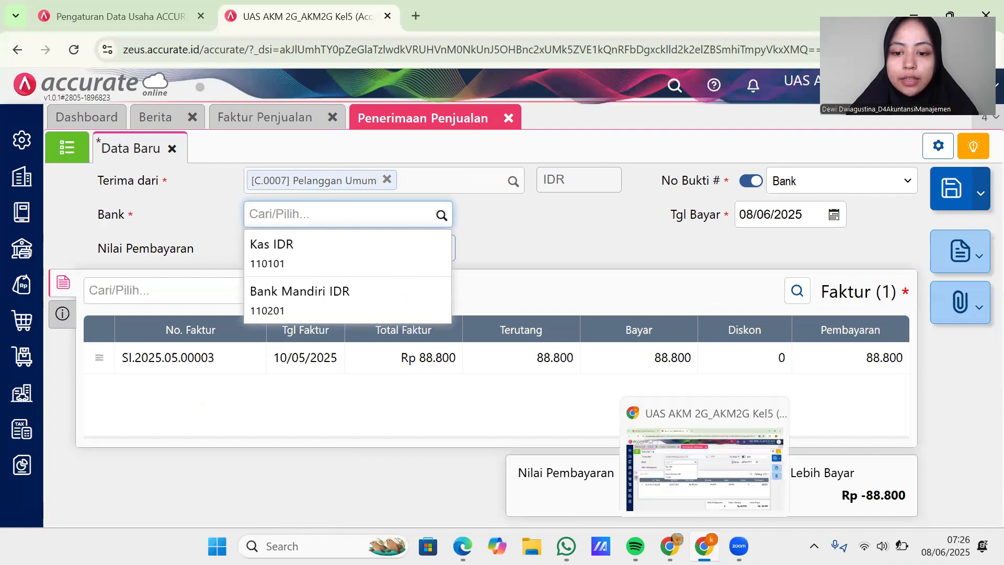
mouse_move(635, 545)
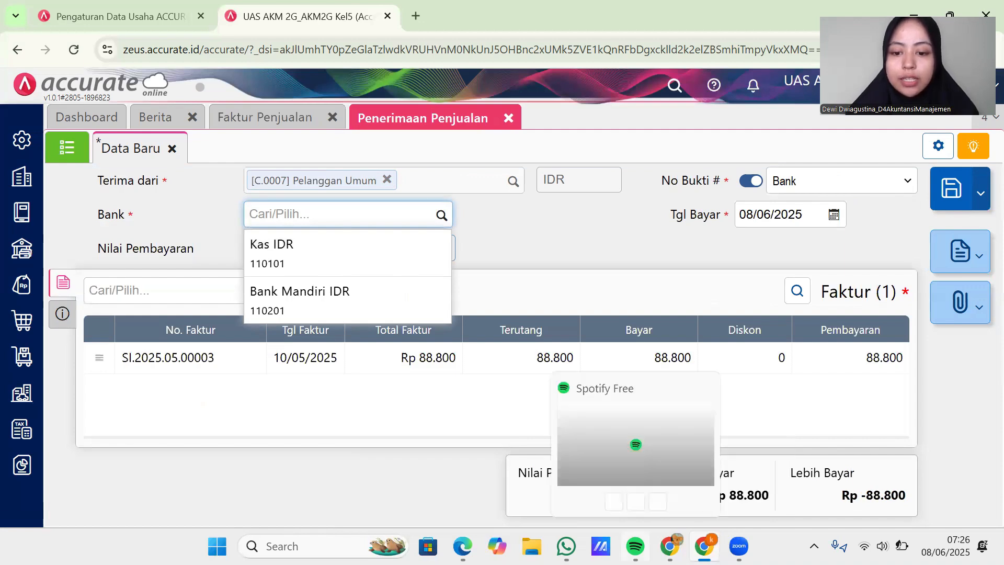
left_click(670, 506)
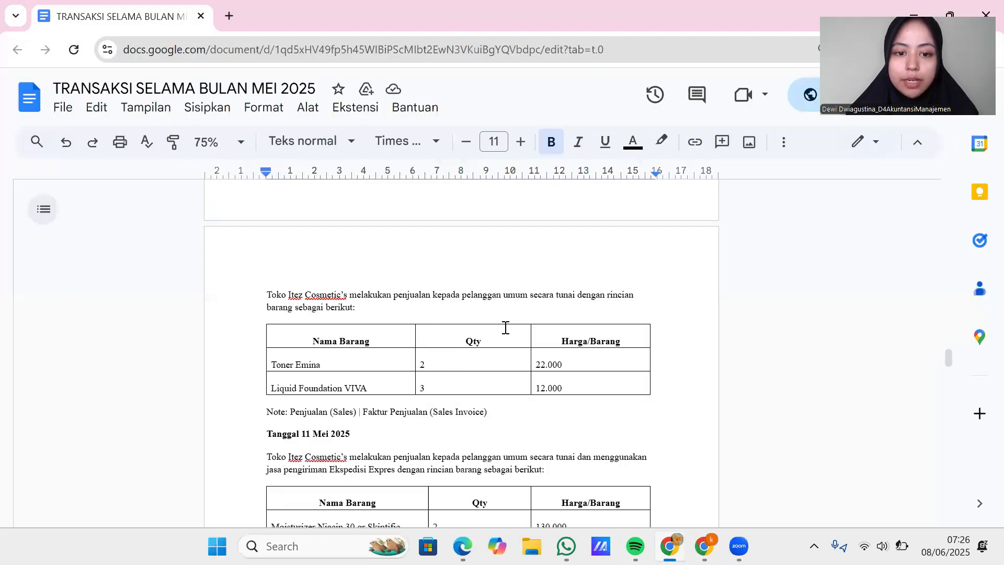
scroll(505, 327, "up", 3)
scroll(679, 457, "down", 3)
mouse_move(705, 546)
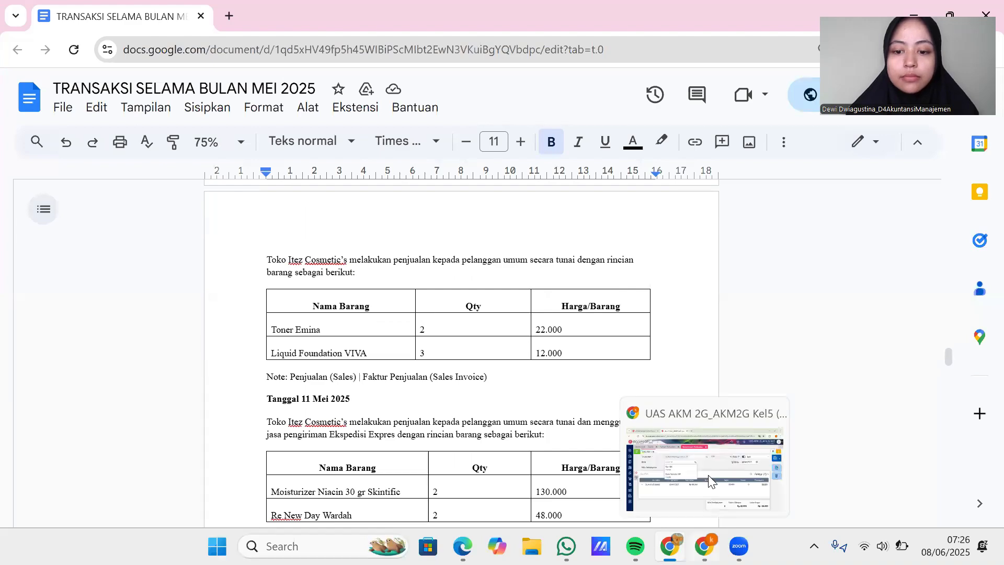
left_click(710, 480)
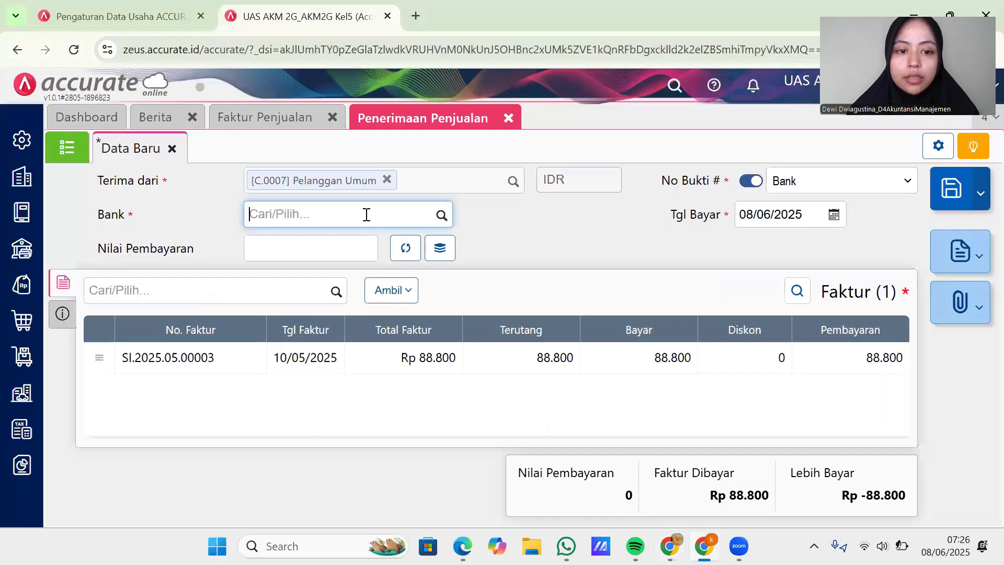
left_click(442, 216)
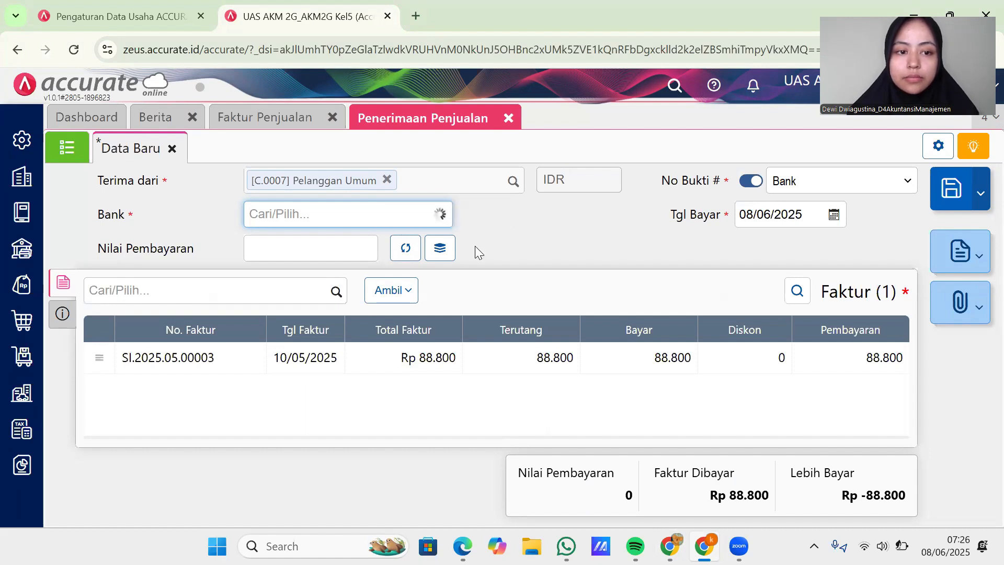
left_click(379, 248)
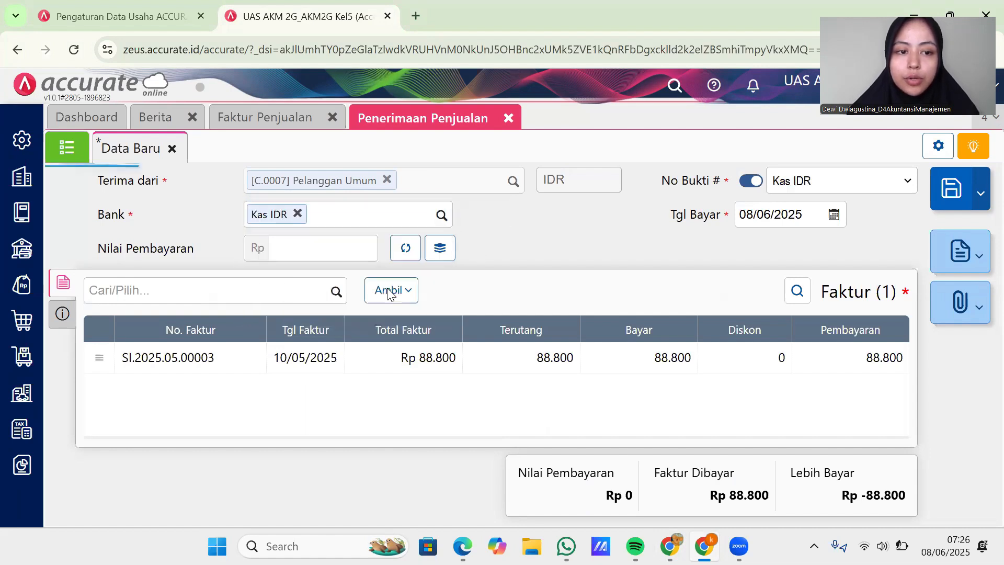
- Fill the payment value (Nilai Pembayaran) with the invoice amount of 88.800 and save the sales receipt
left_click(407, 249)
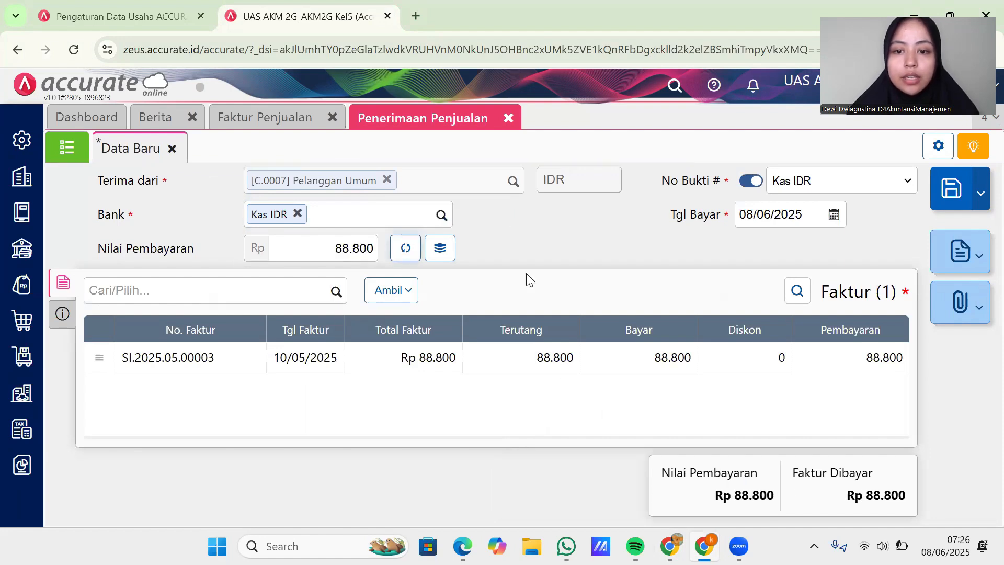
left_click(63, 315)
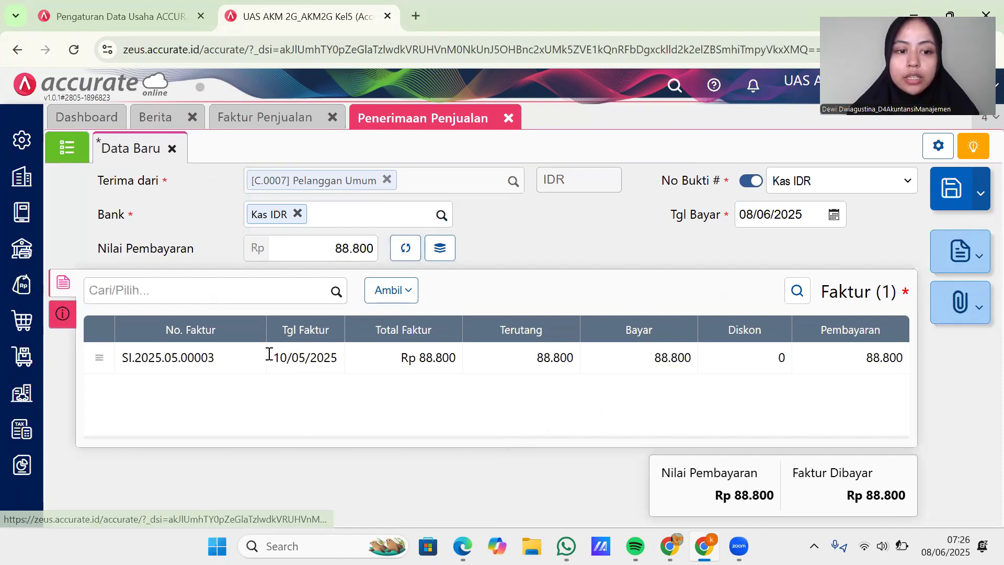
left_click(964, 190)
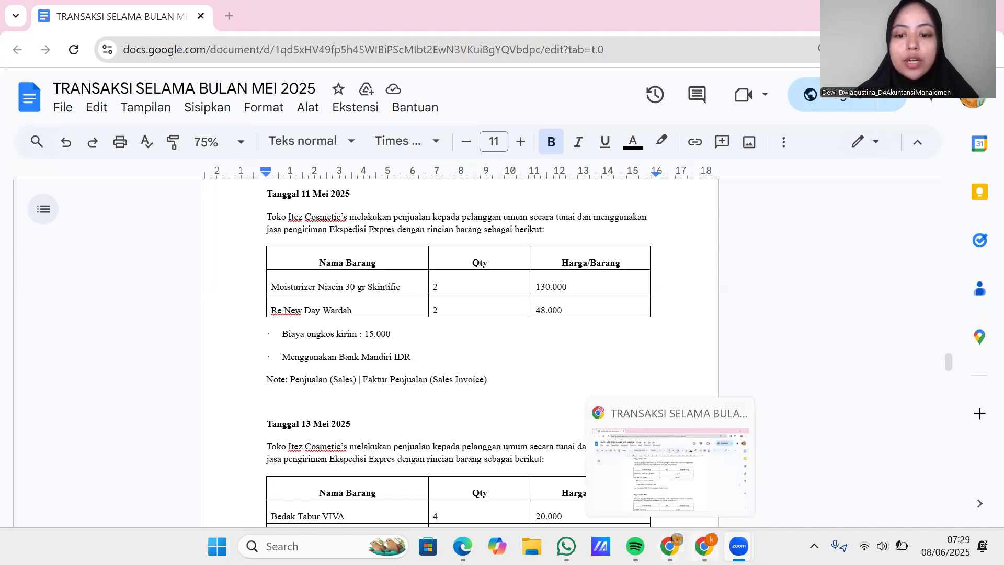
- Open a new sales invoice (Faktur Penjualan) in Accurate Online and consult the 11 May 2025 sale in the transaction document
mouse_move(704, 546)
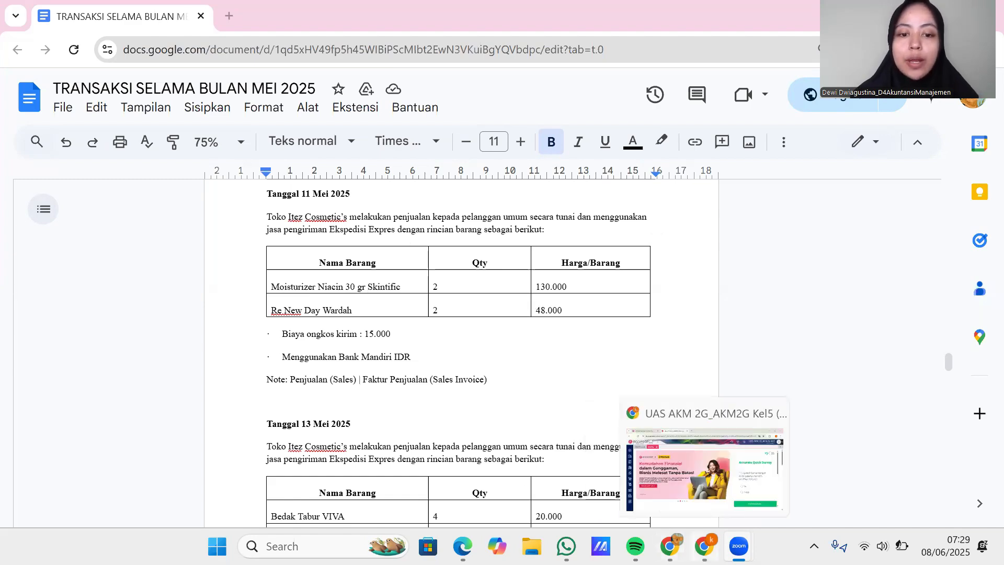
left_click(707, 506)
left_click(21, 283)
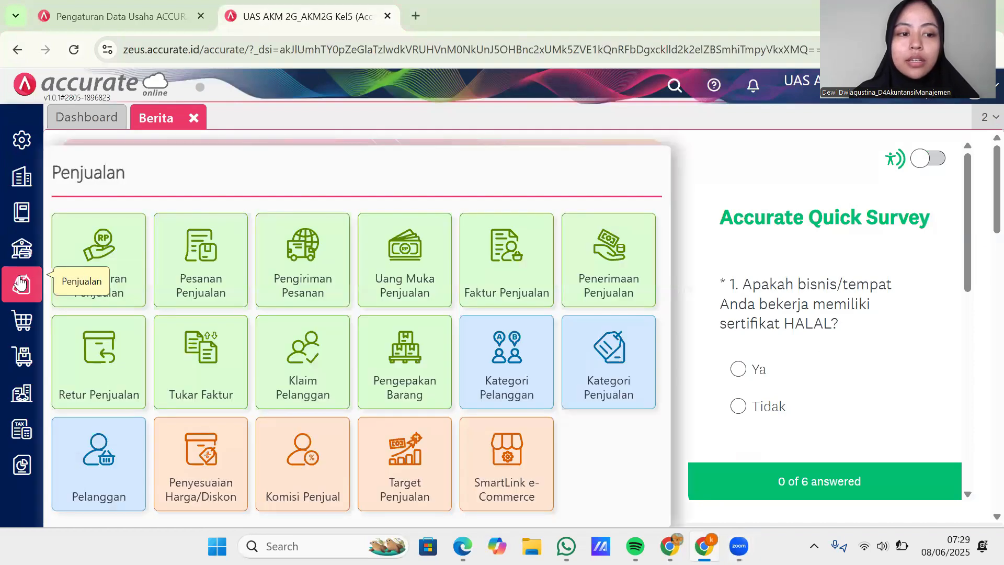
left_click(505, 251)
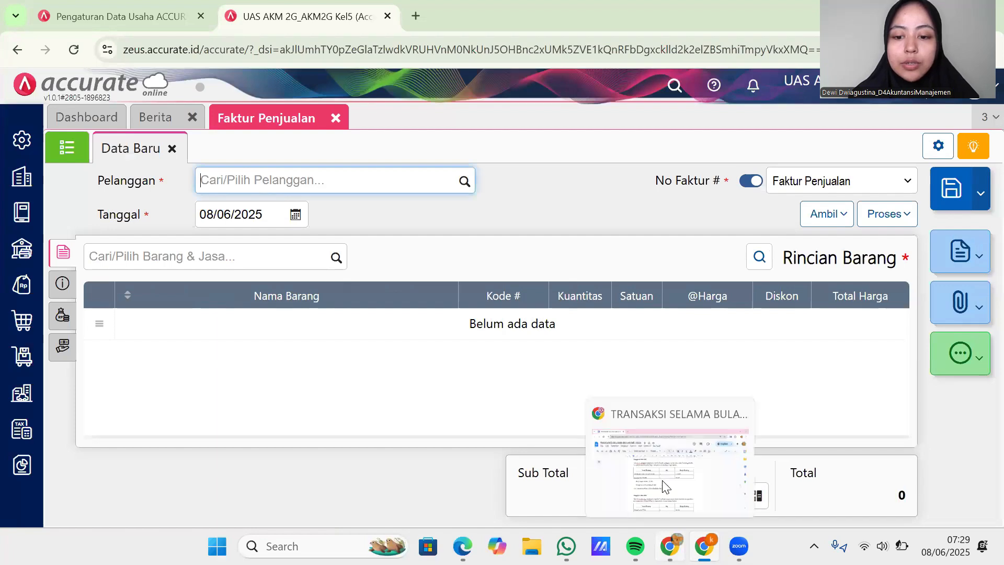
left_click(664, 481)
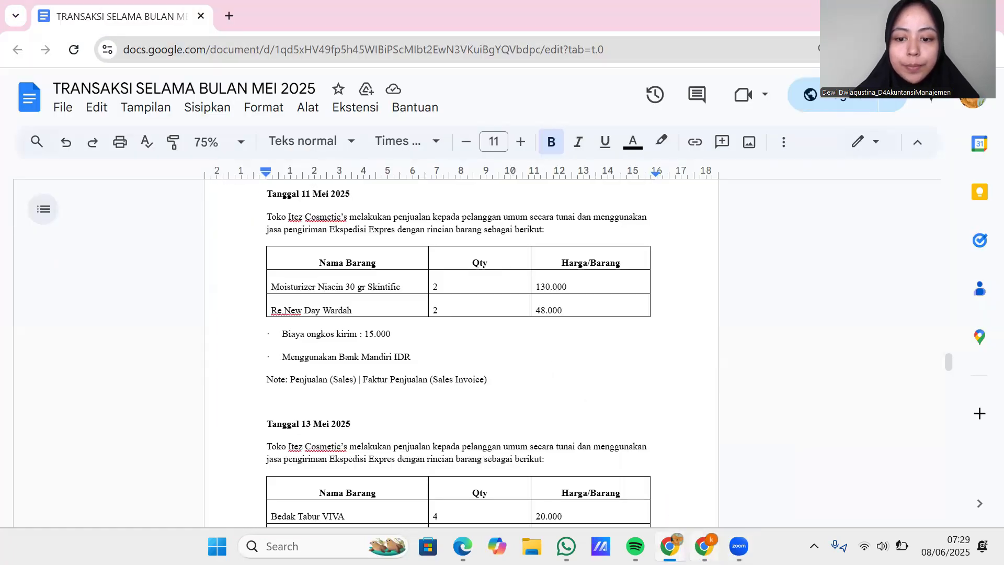
mouse_move(705, 545)
left_click(711, 492)
- Set the new invoice's customer to Pelanggan Umum and its date to 11/05/2025
left_click(460, 191)
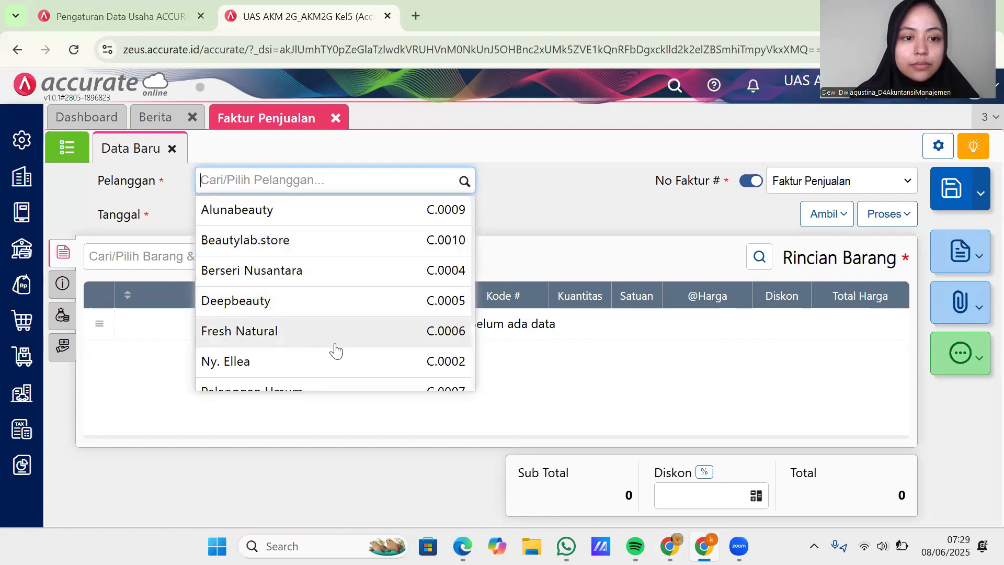
type("pe")
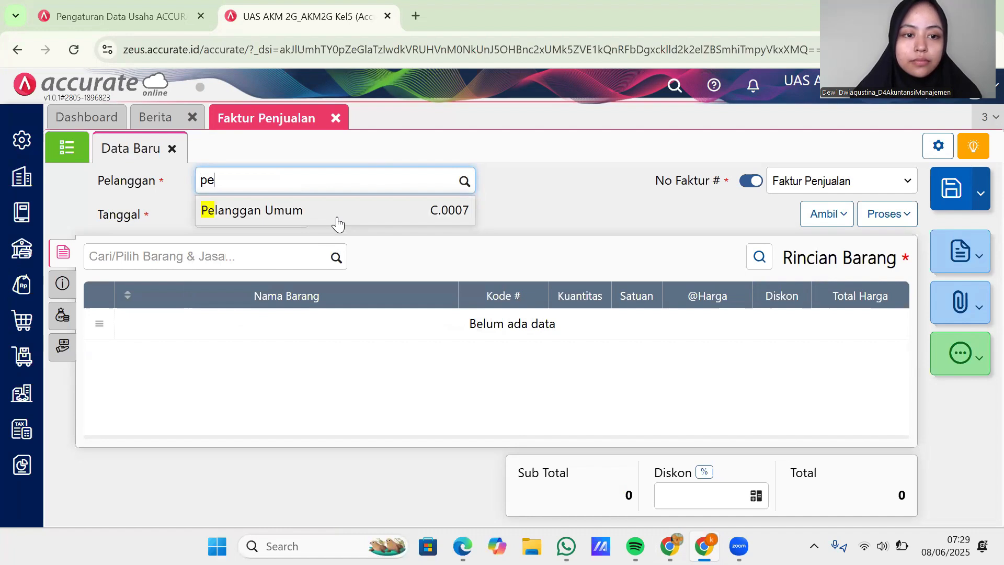
left_click(306, 226)
left_click(284, 215)
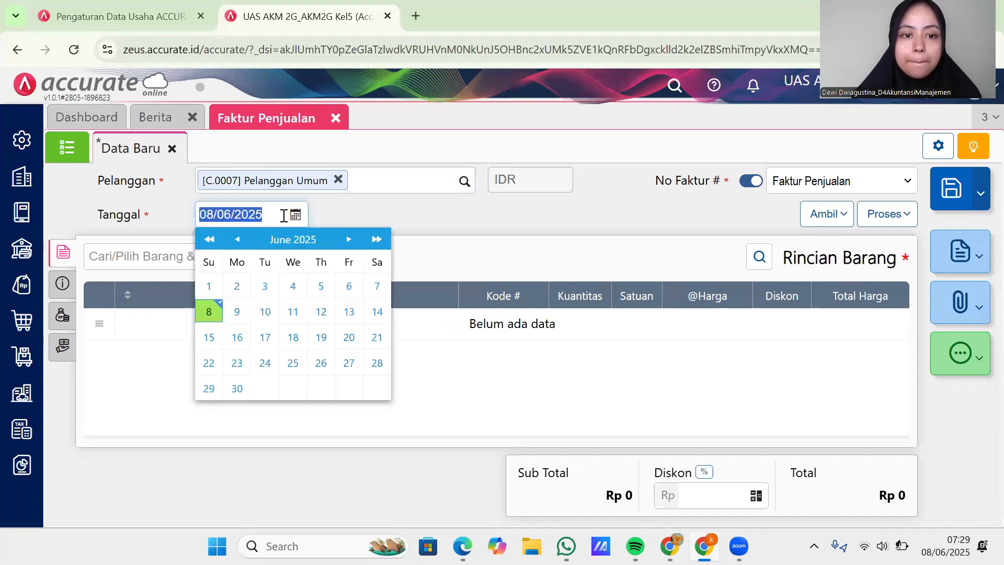
type("11/05/20")
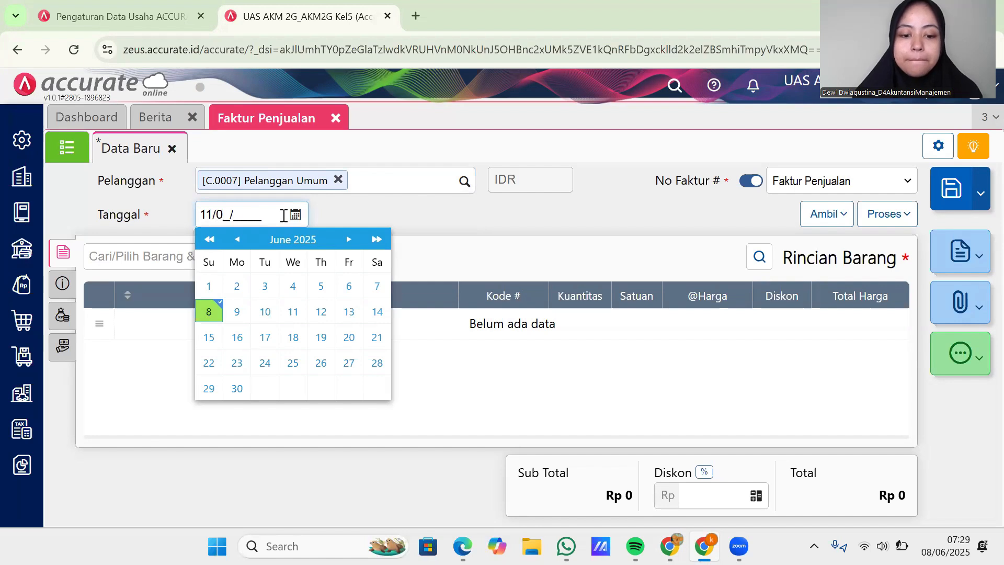
type("25")
left_click(396, 203)
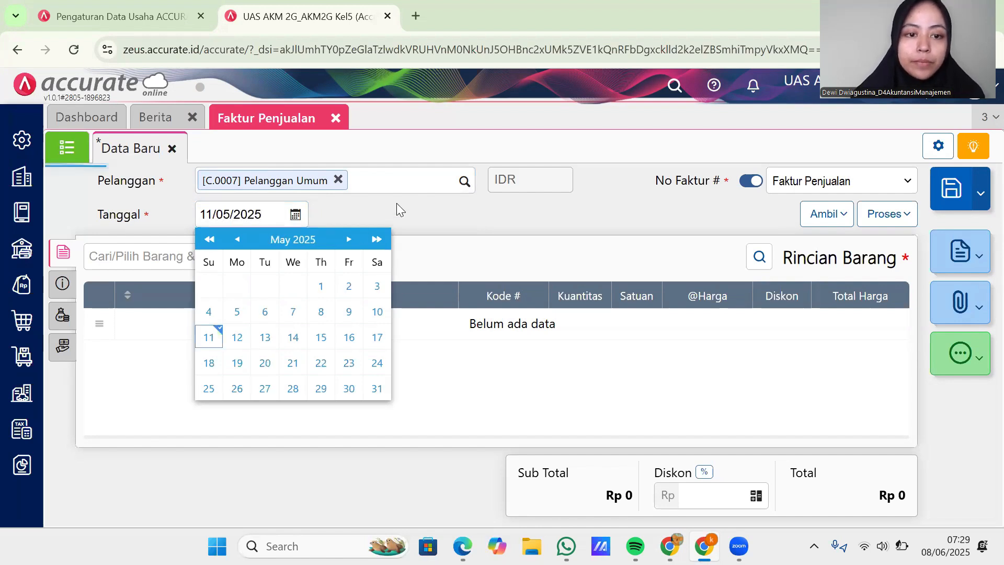
- Add Moisturizer Niacin 30 gr Skintific to the invoice items with quantity 2 and the Store warehouse
left_click(335, 258)
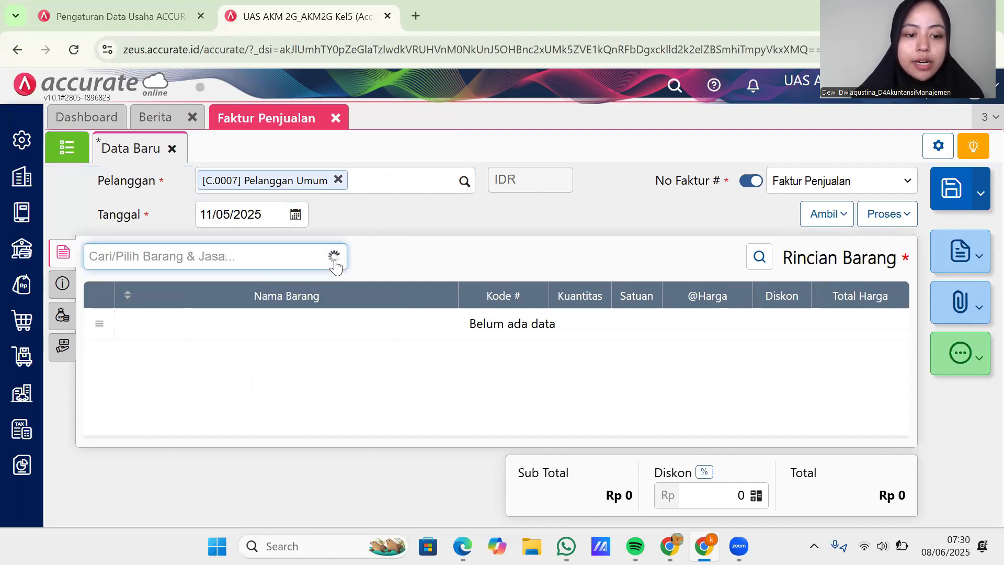
type("moist")
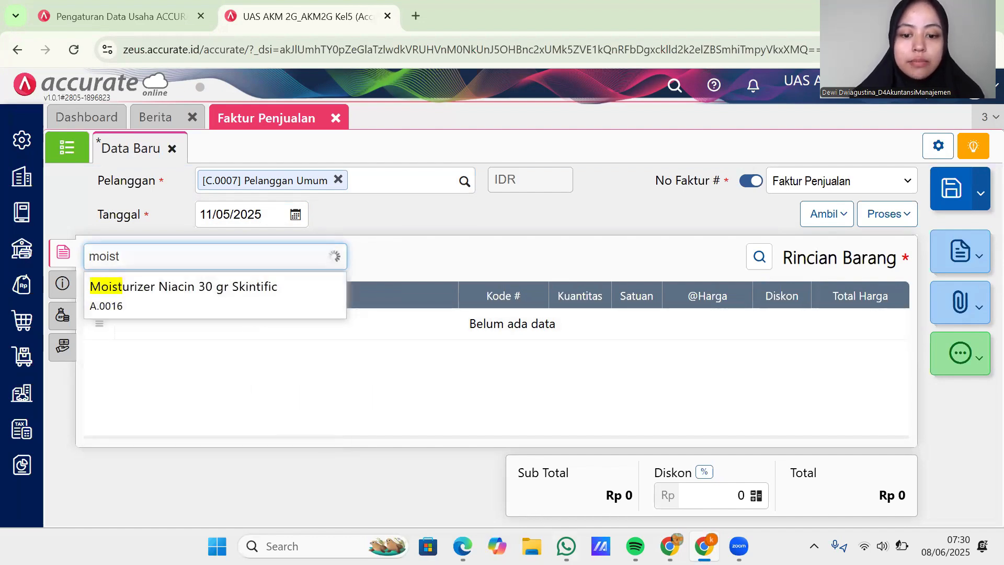
mouse_move(670, 546)
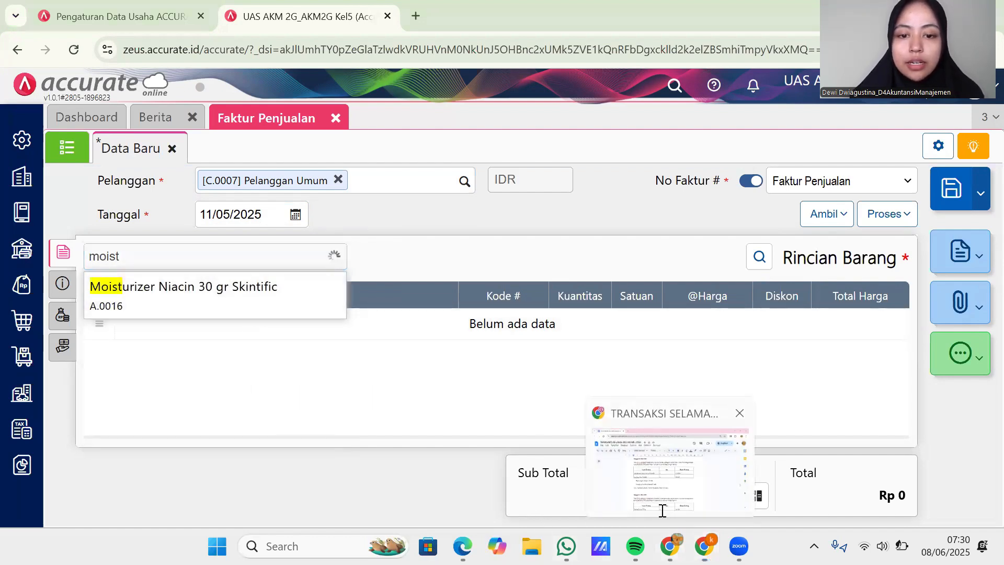
left_click(662, 510)
left_click(704, 546)
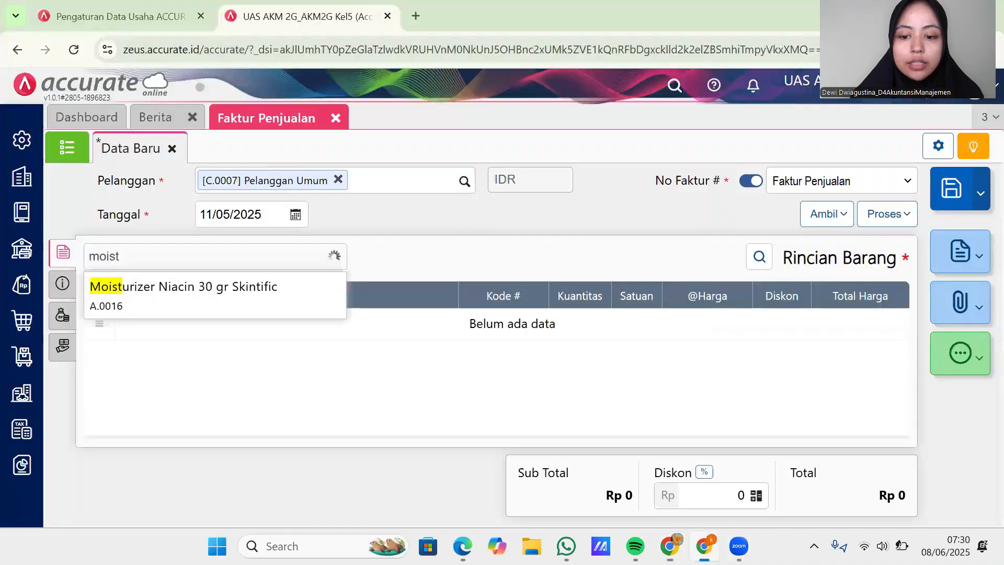
left_click(317, 298)
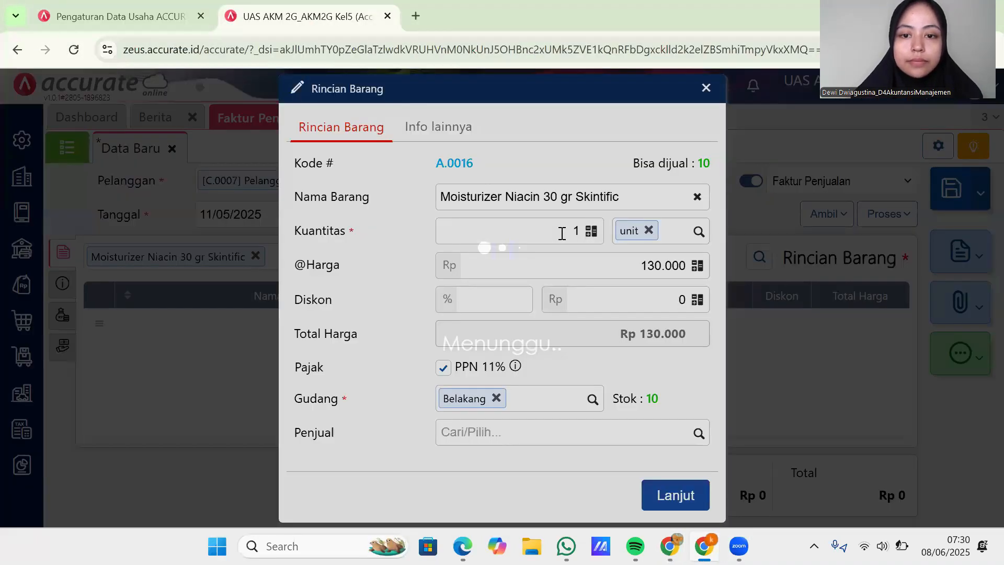
type("2")
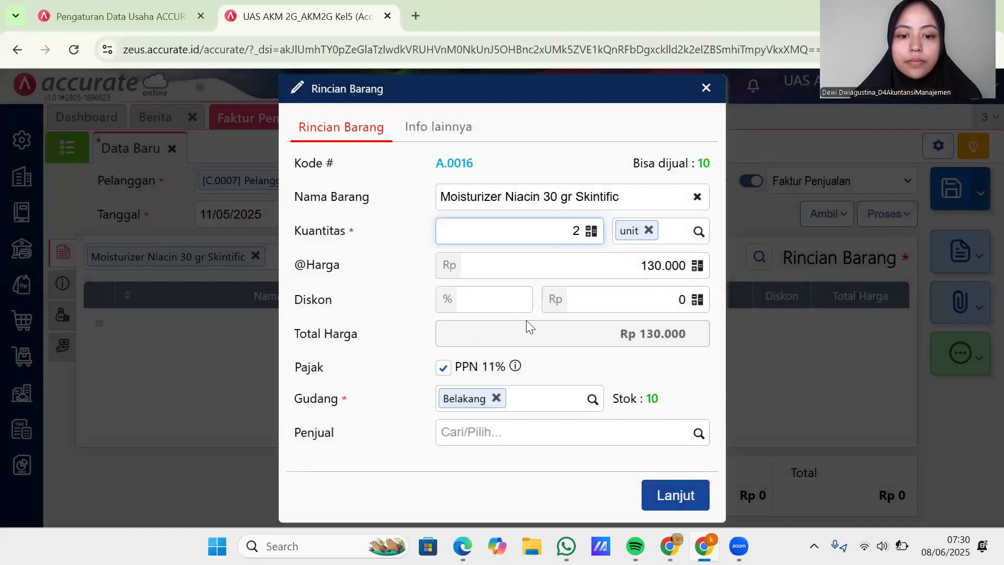
left_click(496, 397)
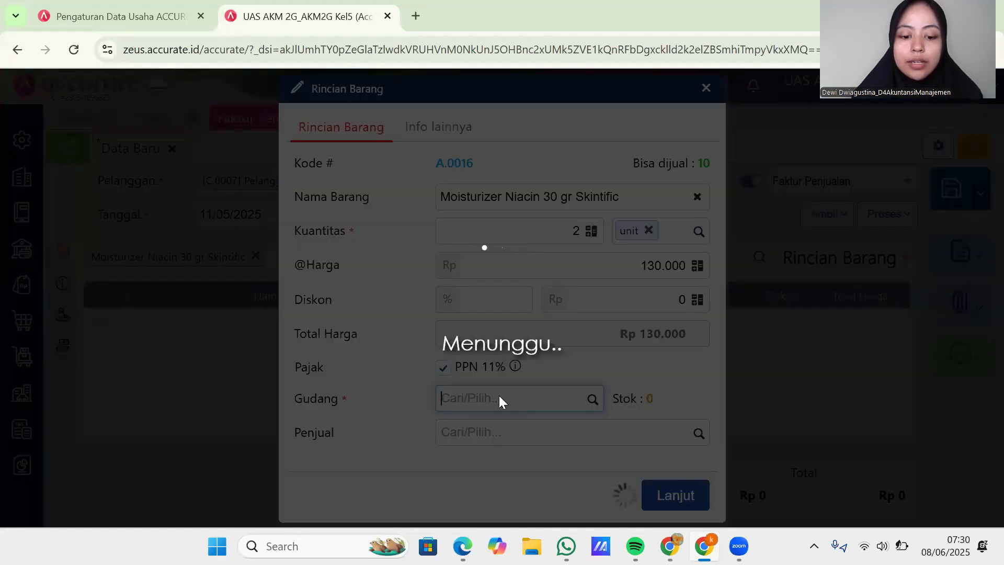
type("store")
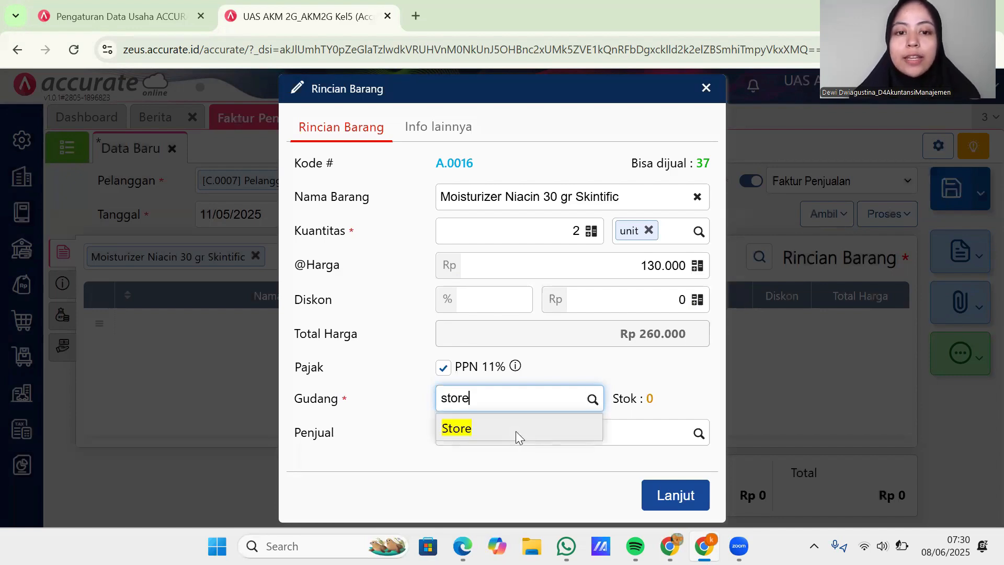
left_click(515, 434)
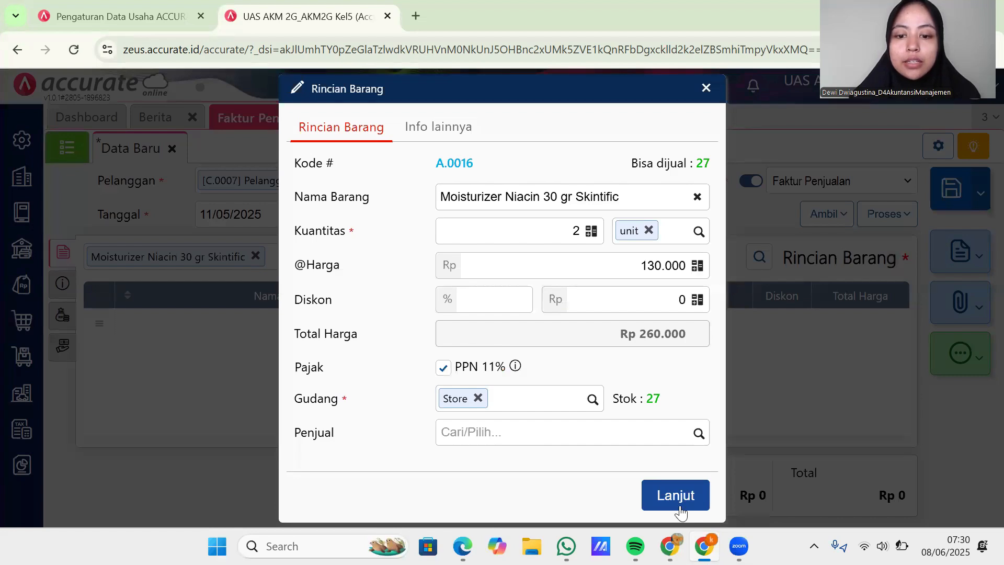
left_click(680, 508)
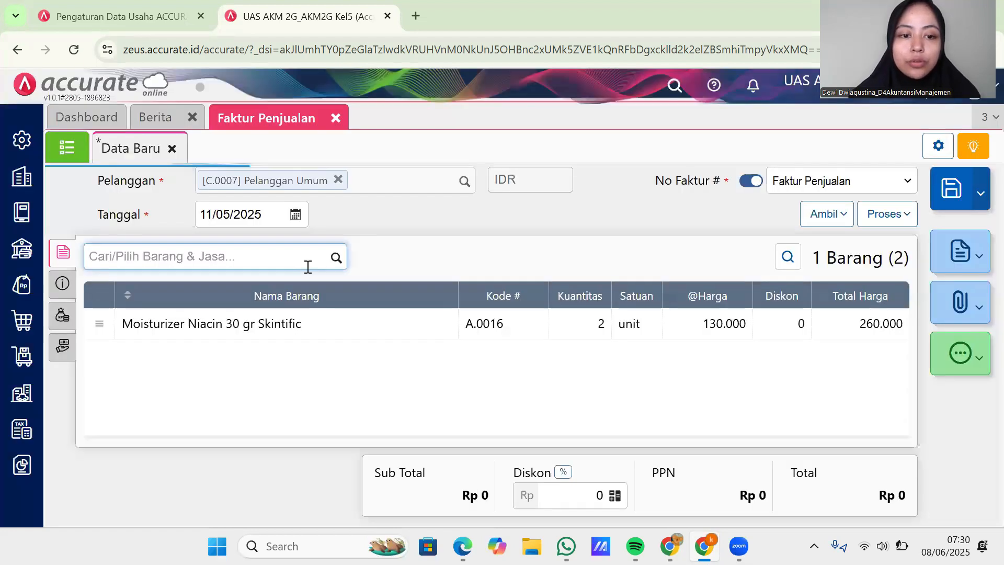
- Add Re New Day Wardah to the invoice items with quantity 2, checking the quantity in the transaction document
type("re")
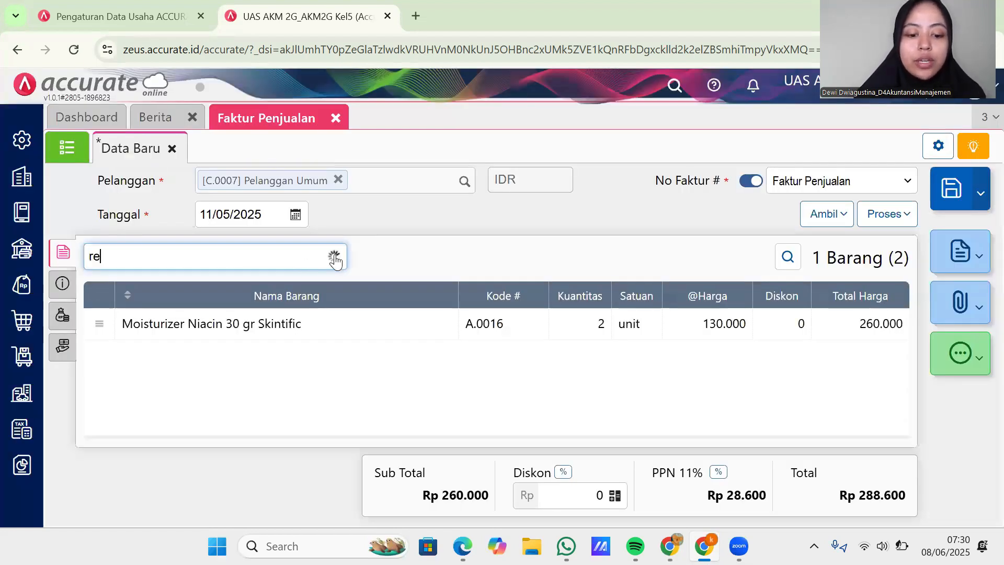
type(" new day")
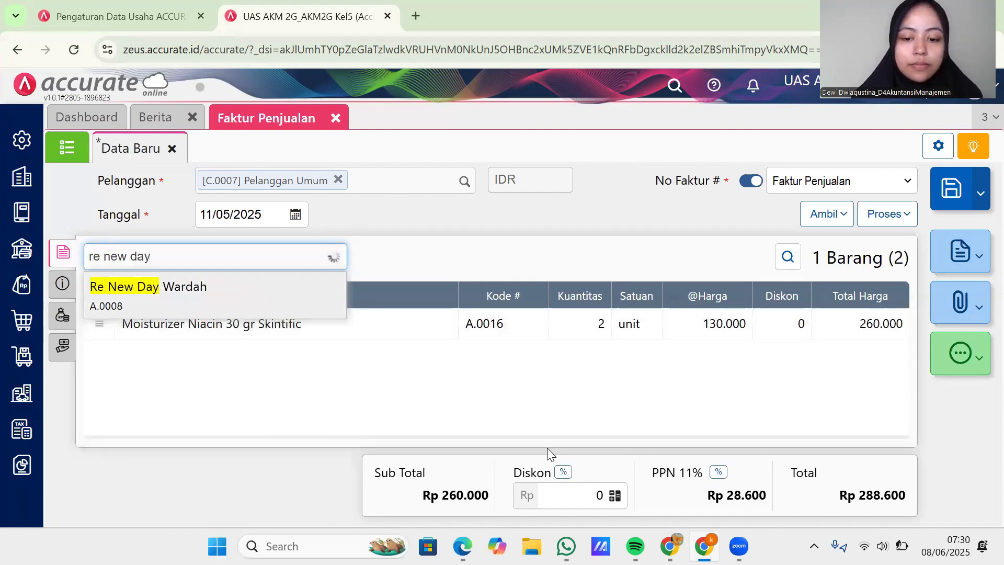
key("Return")
mouse_move(670, 545)
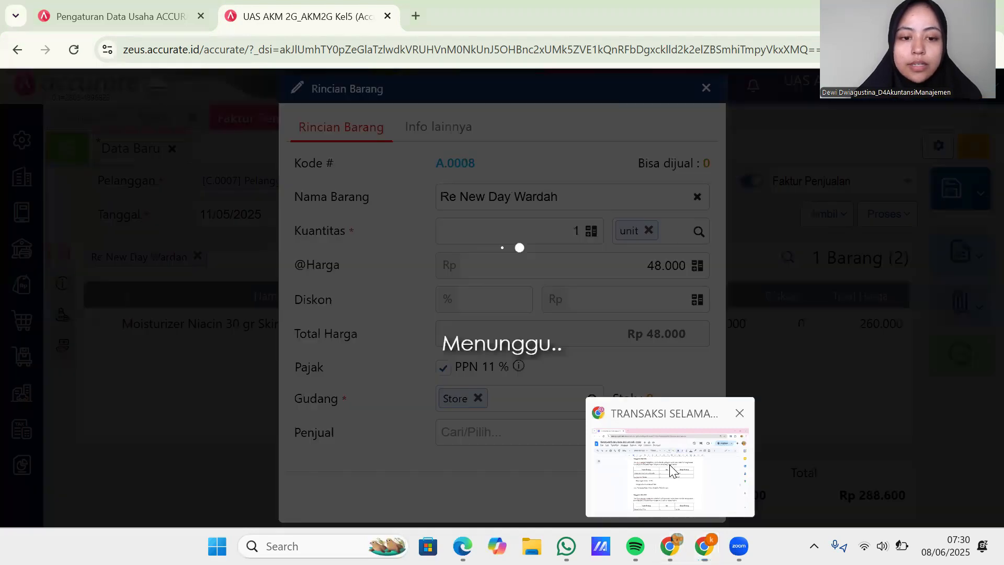
left_click(669, 464)
mouse_move(704, 546)
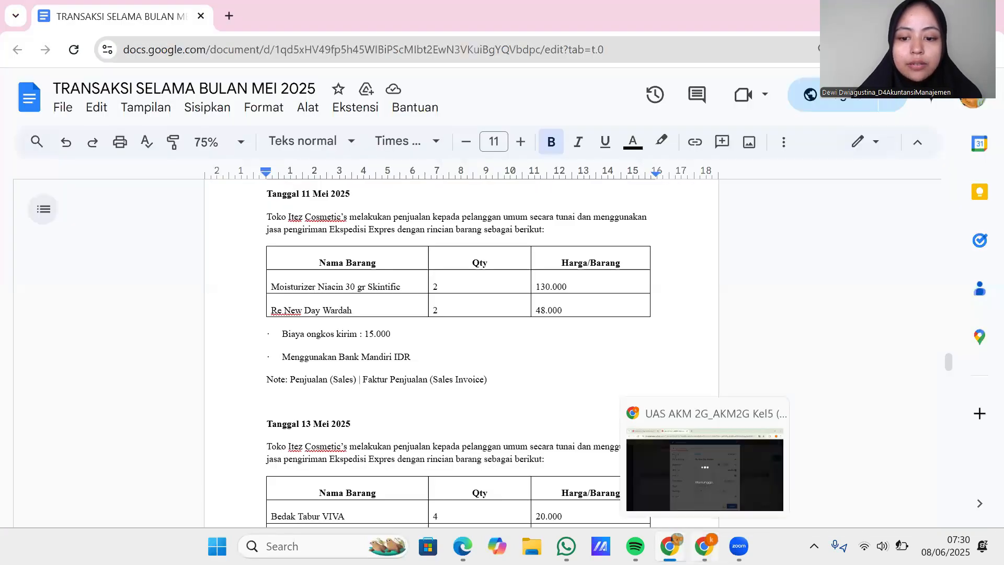
left_click(705, 471)
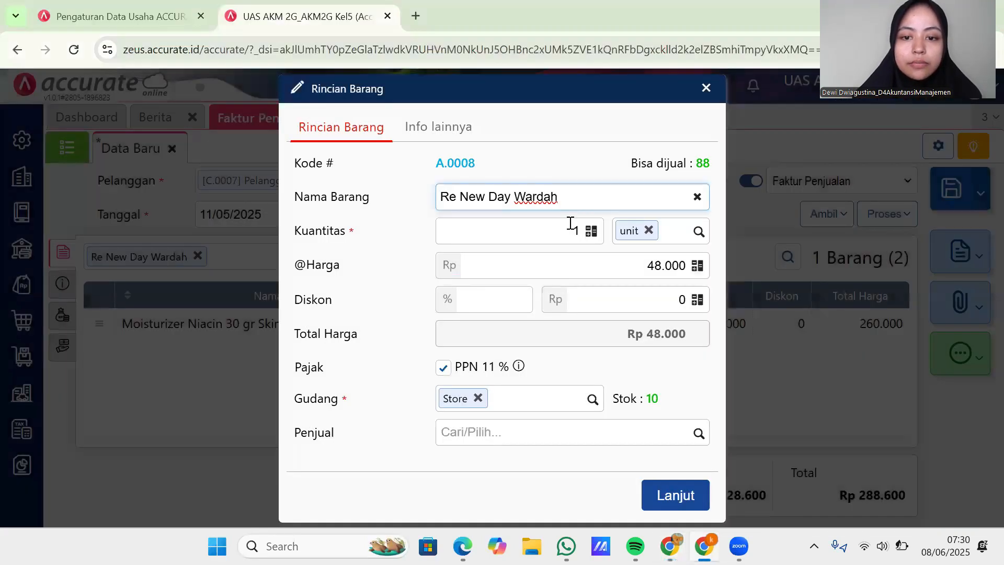
left_click(570, 223)
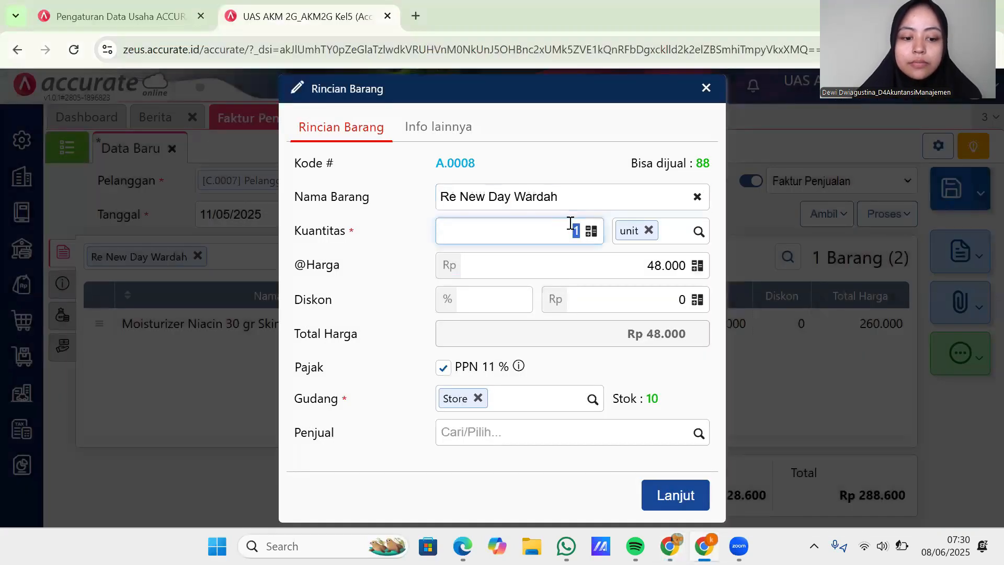
type("2")
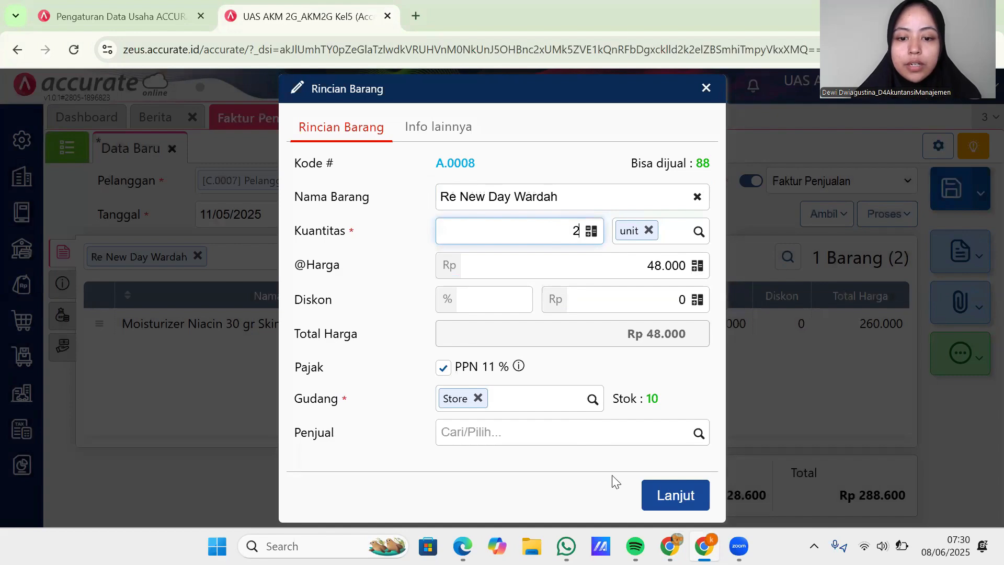
left_click(669, 496)
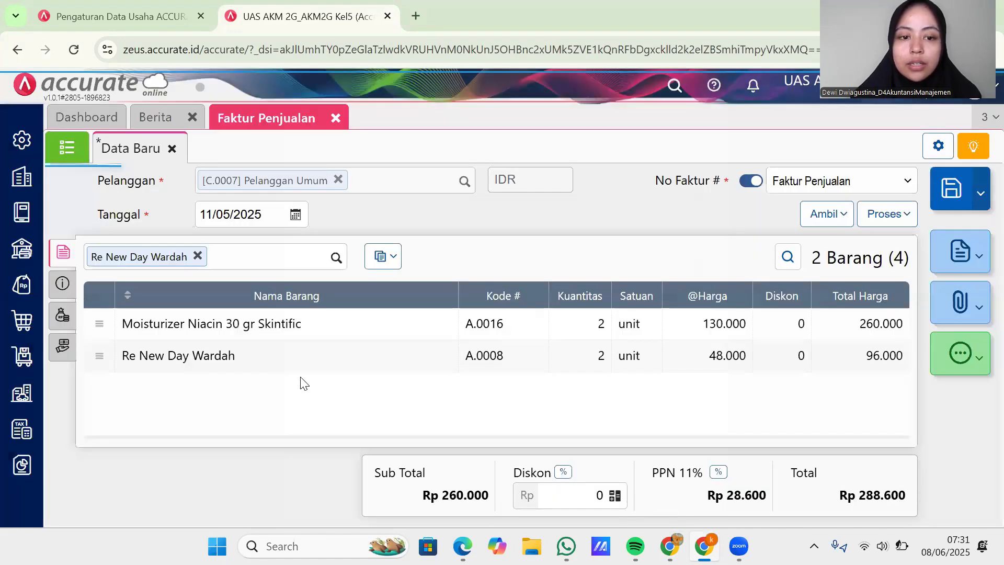
- Set the invoice's shipping date (Tgl Pengiriman) to 11/05/2025 and its shipping method (Pengiriman) to Ekspedisi Expres
left_click(61, 285)
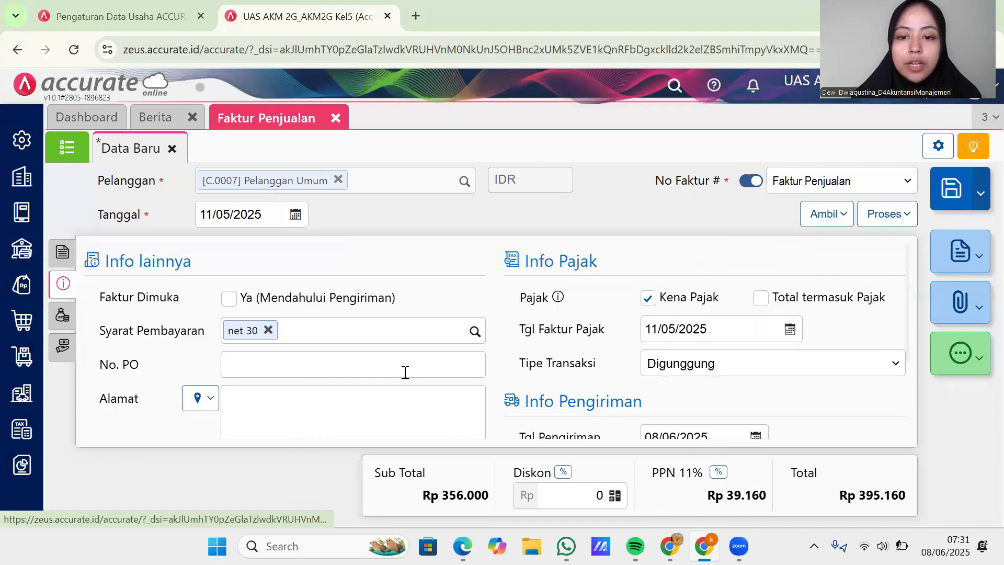
scroll(658, 381, "down", 1)
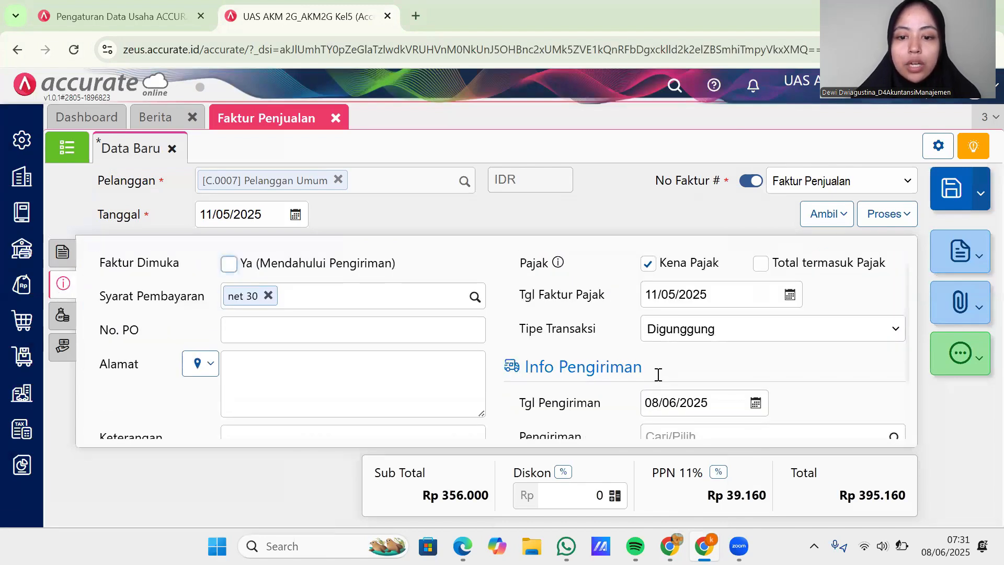
scroll(681, 370, "down", 1)
left_click(683, 368)
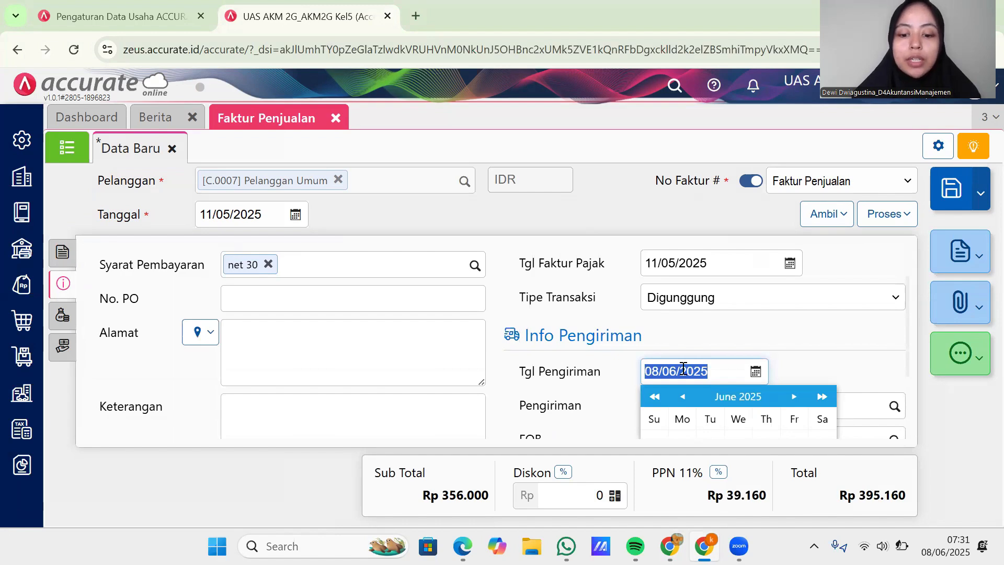
type("11/05/")
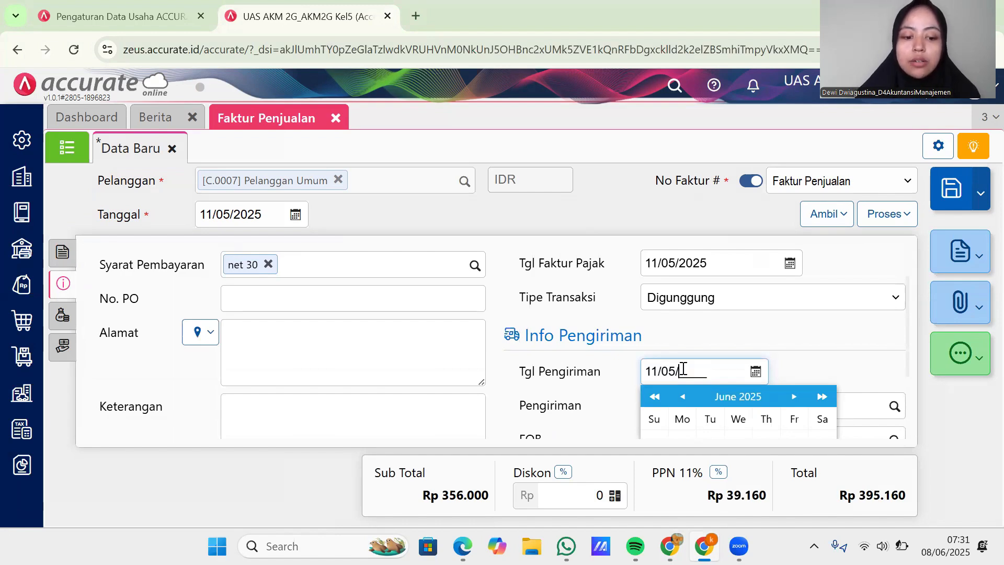
type("2025")
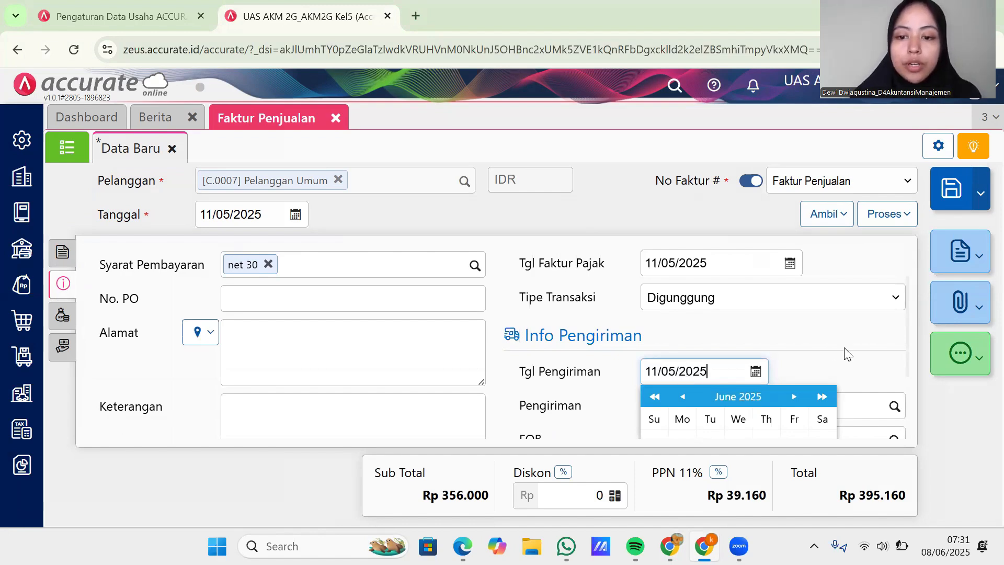
scroll(845, 349, "down", 2)
left_click(890, 353)
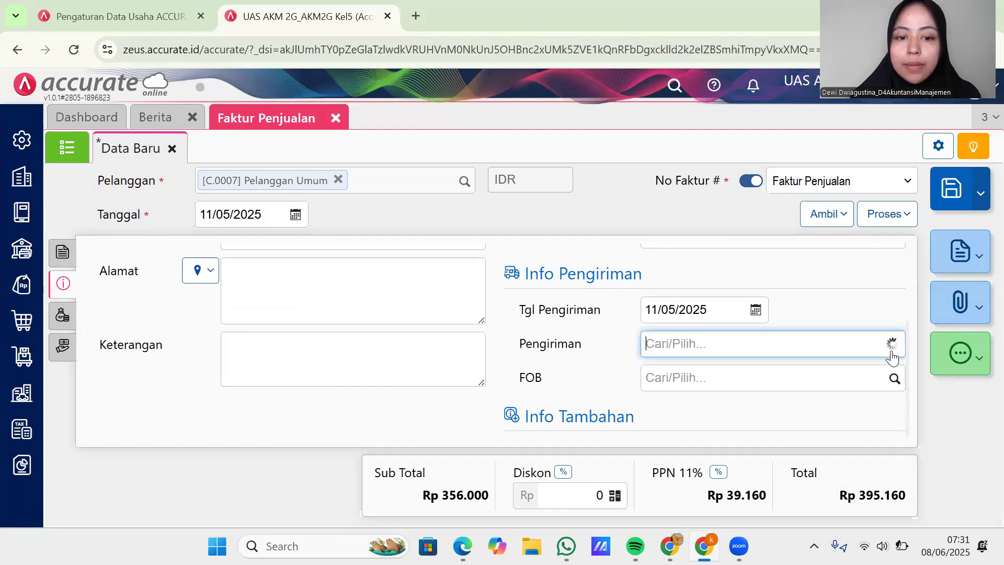
left_click(725, 386)
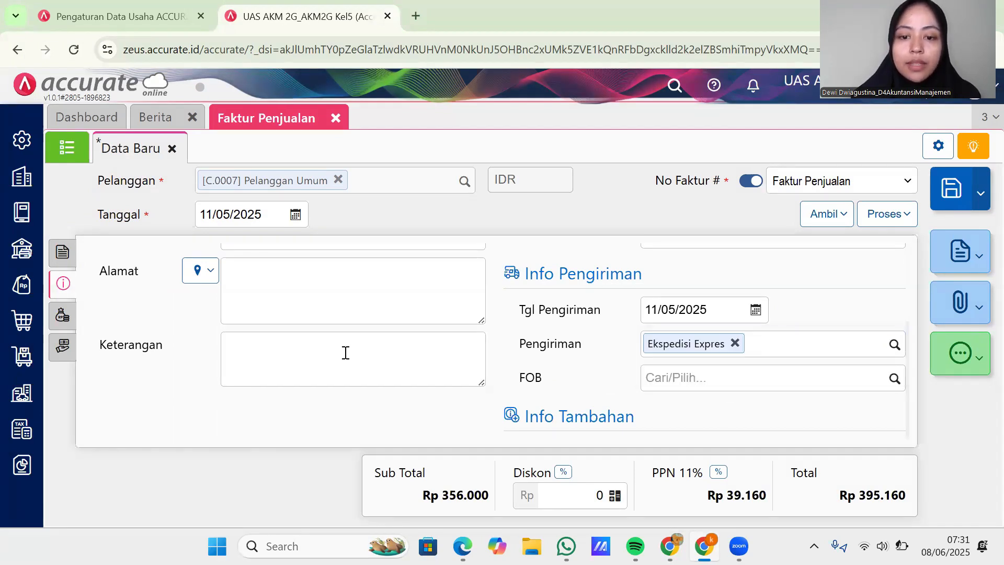
- Add Beban Angkut Pembelian as an other cost (Biaya Lainnya) of 15.000, taking the shipping fee from the transaction document
left_click(61, 318)
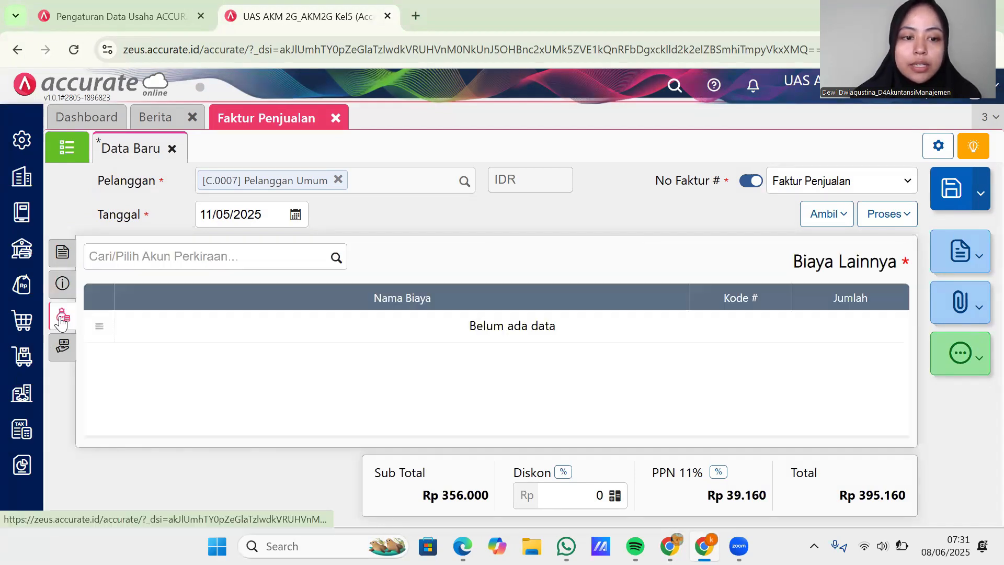
left_click(338, 257)
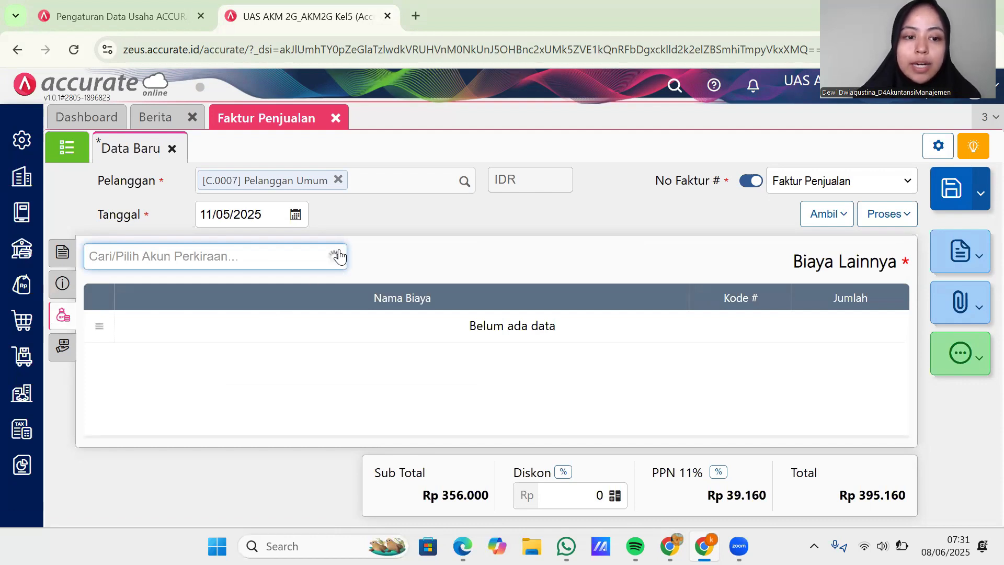
type("beba")
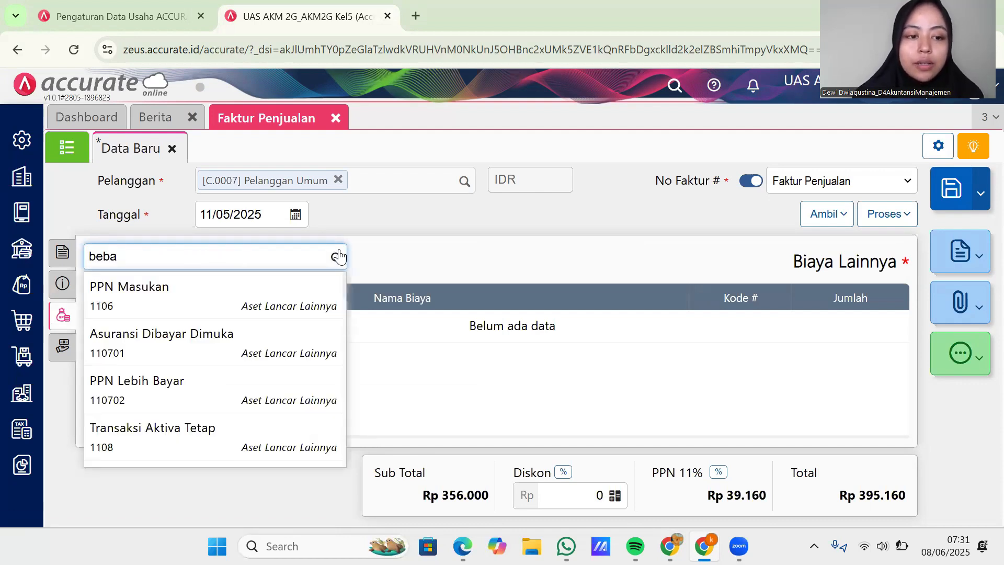
type("n")
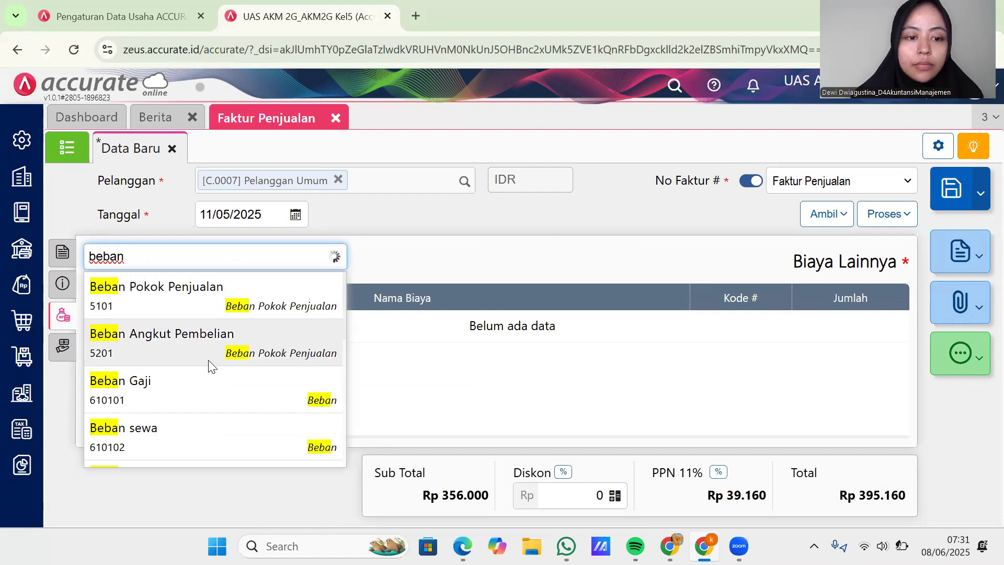
left_click(336, 346)
left_click(526, 296)
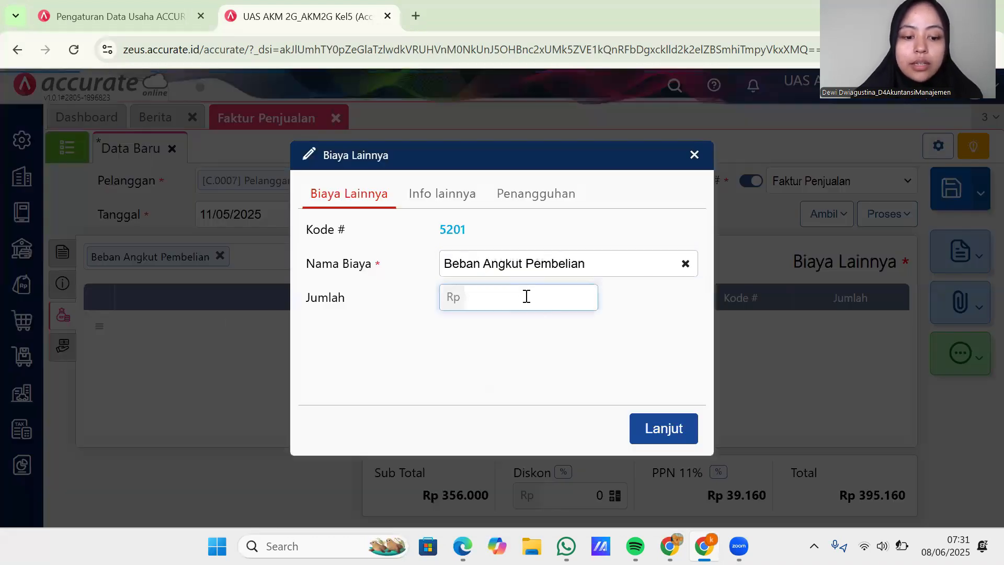
mouse_move(669, 546)
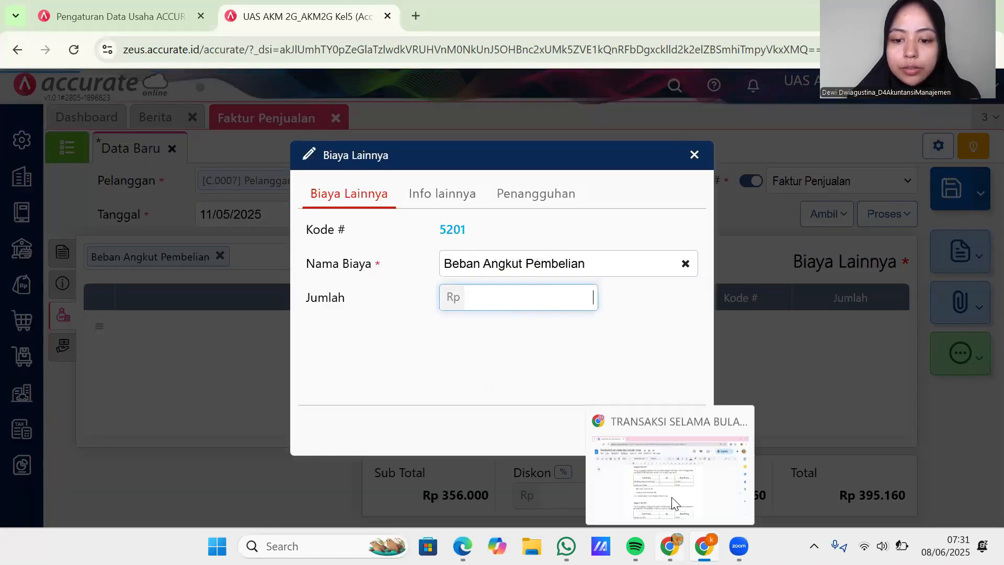
left_click(675, 488)
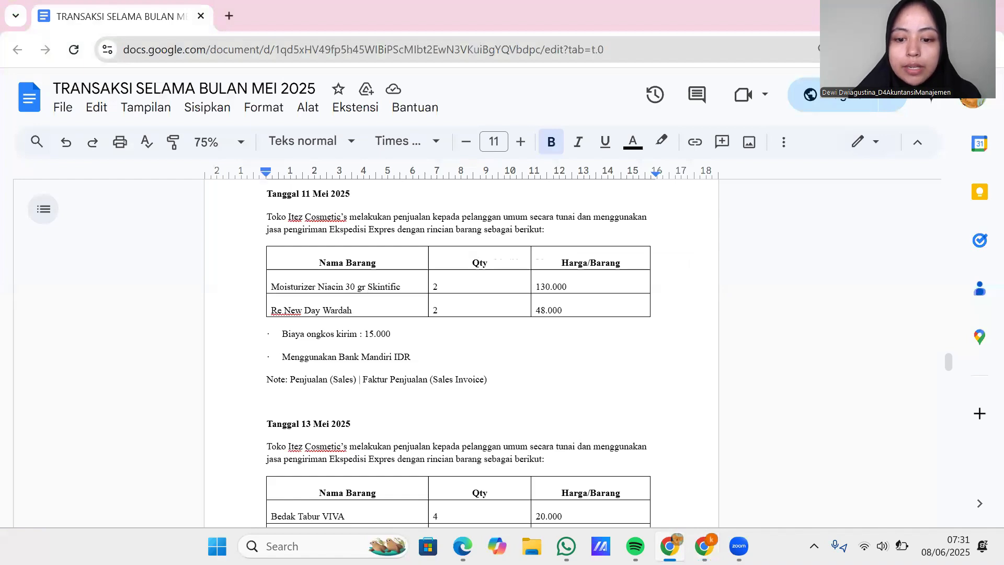
mouse_move(704, 545)
left_click(657, 465)
type("1")
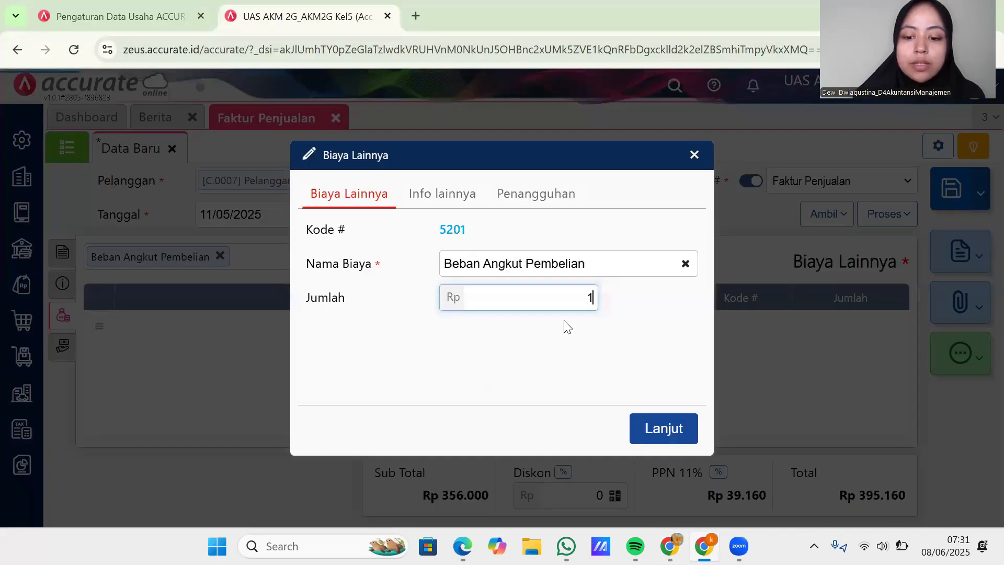
type("5.000")
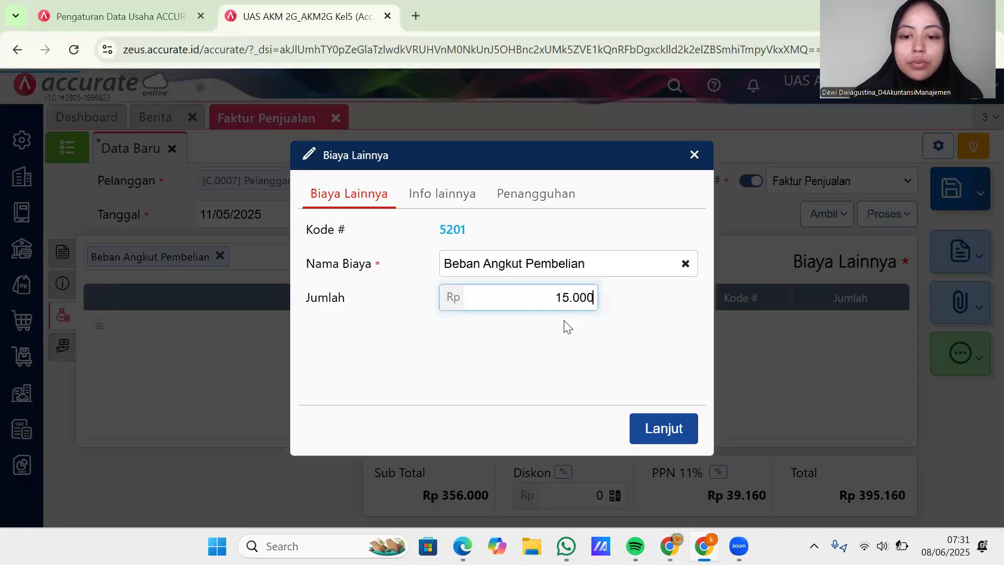
left_click(683, 426)
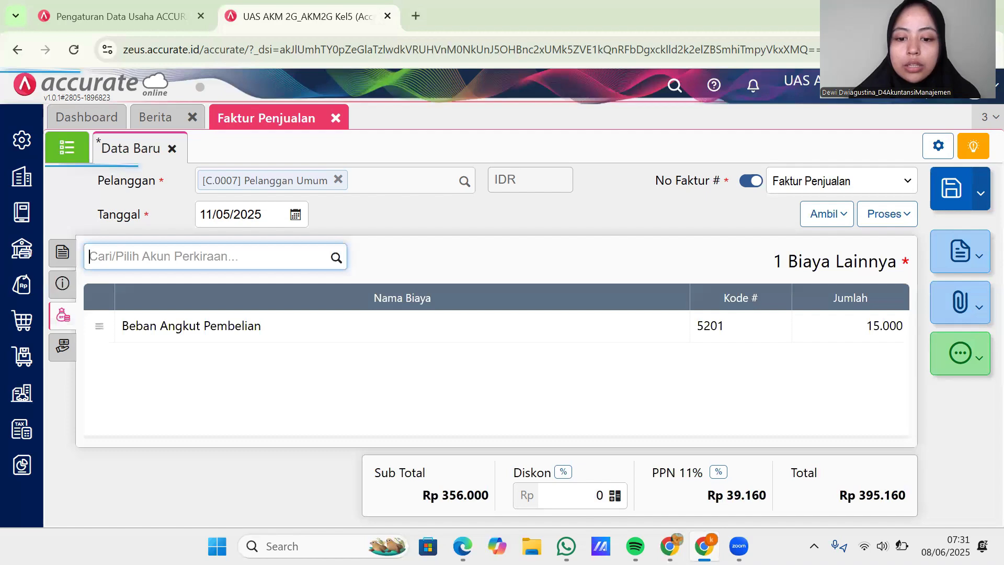
- Check the 11 May sale's payment bank in the transaction document, and process the Accurate Online invoice to a payment (Pembayaran)
mouse_move(671, 518)
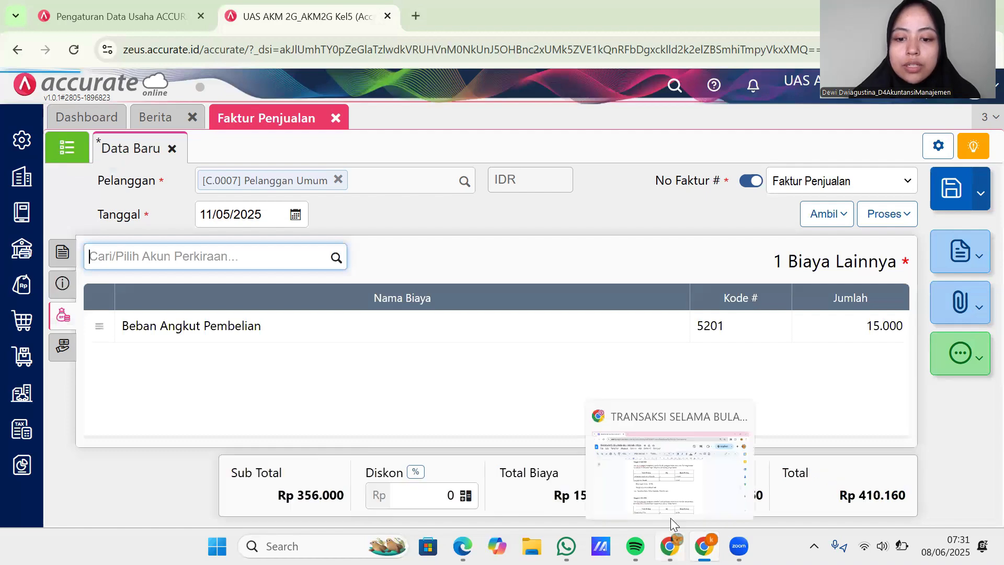
left_click(674, 476)
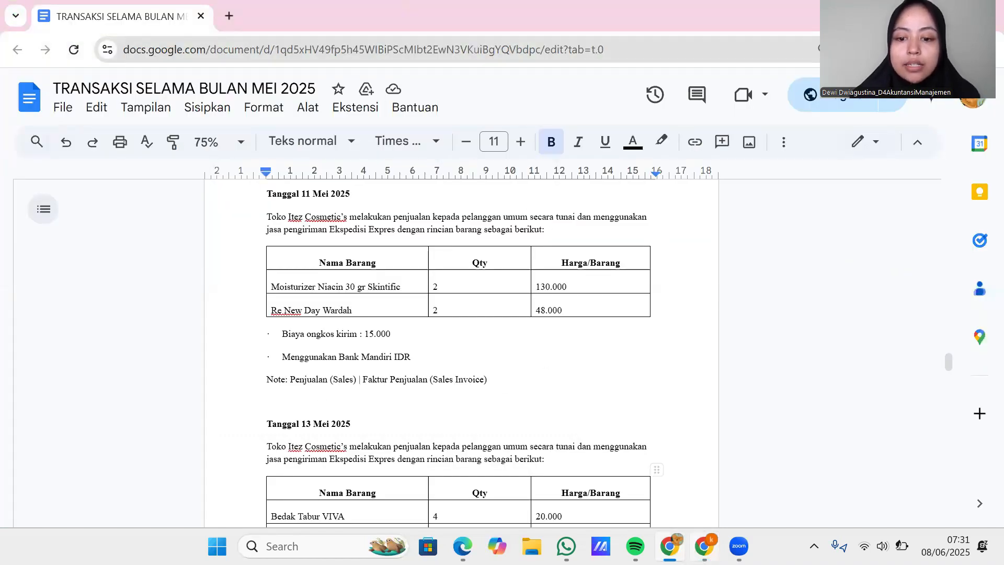
key("alt+Tab")
left_click(889, 214)
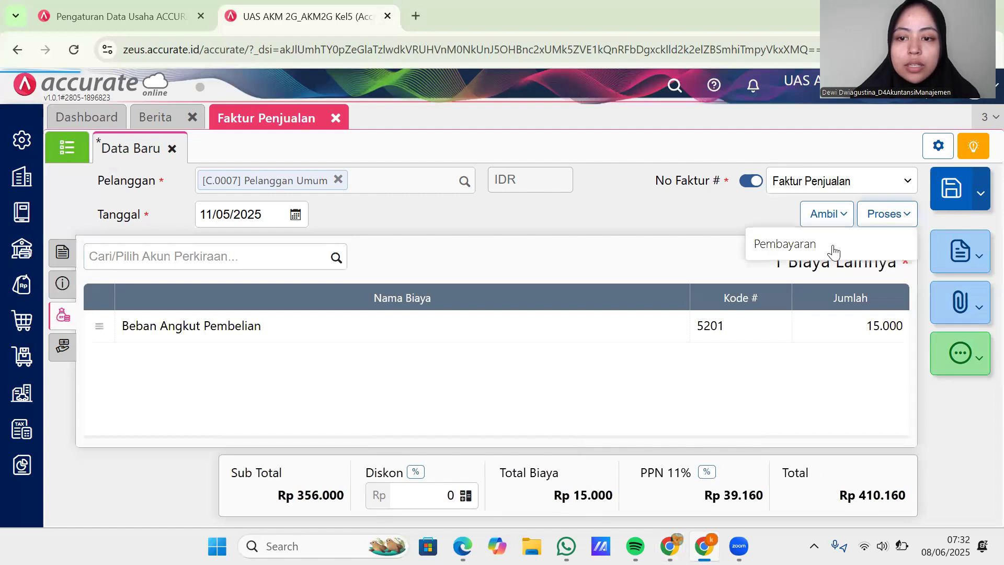
left_click(800, 245)
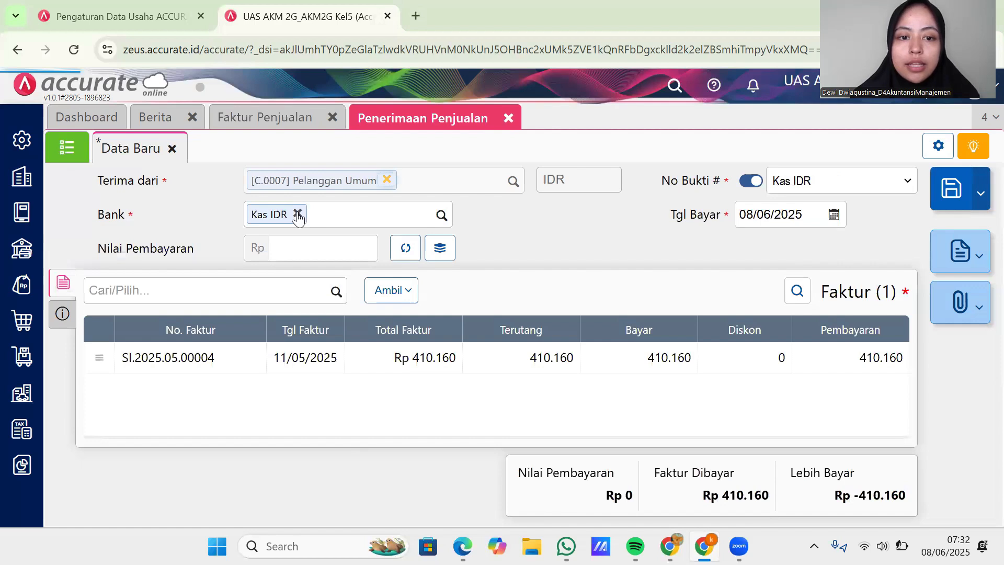
- Replace the sales receipt's bank Kas IDR with Bank Mandiri IDR
left_click(296, 213)
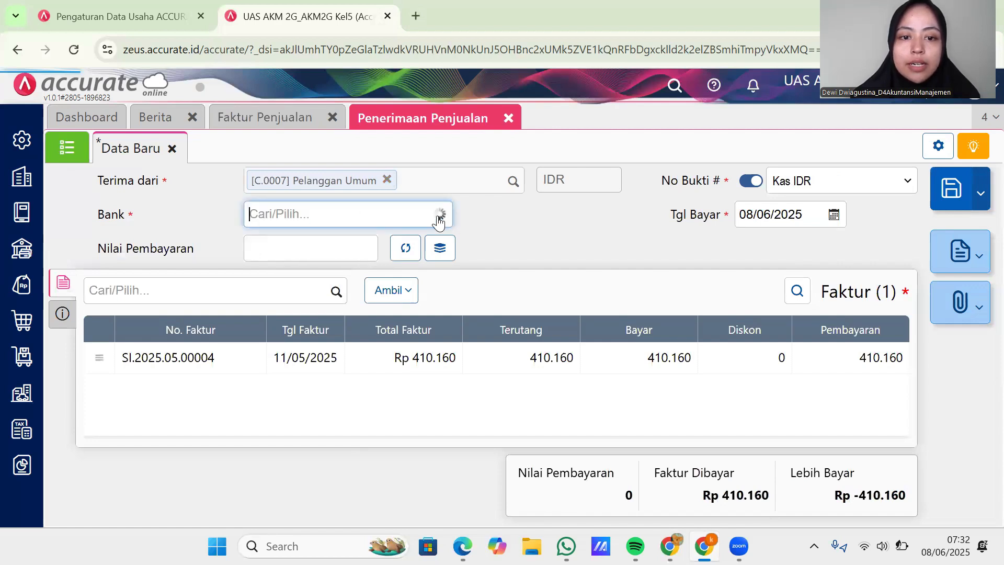
left_click(388, 214)
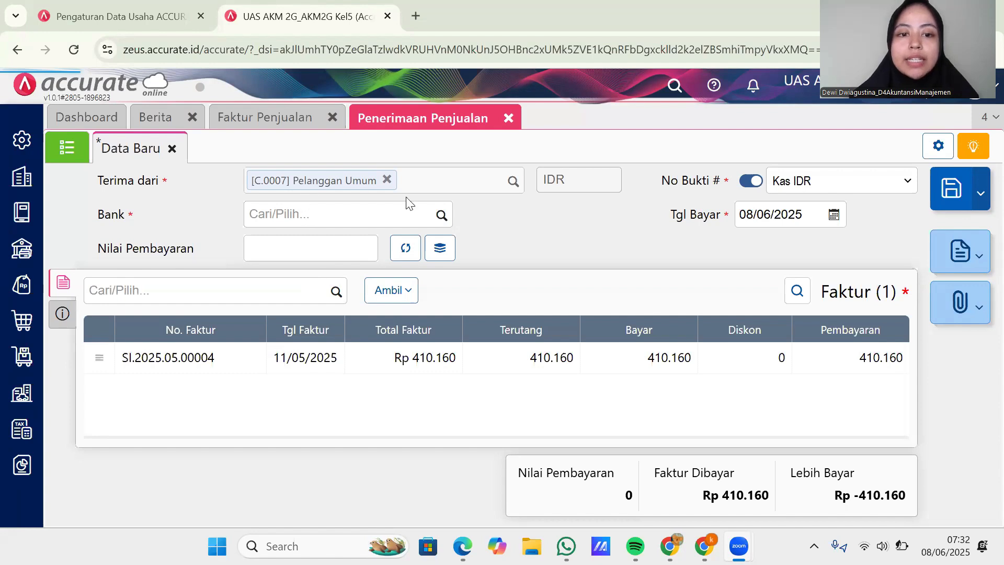
left_click(440, 216)
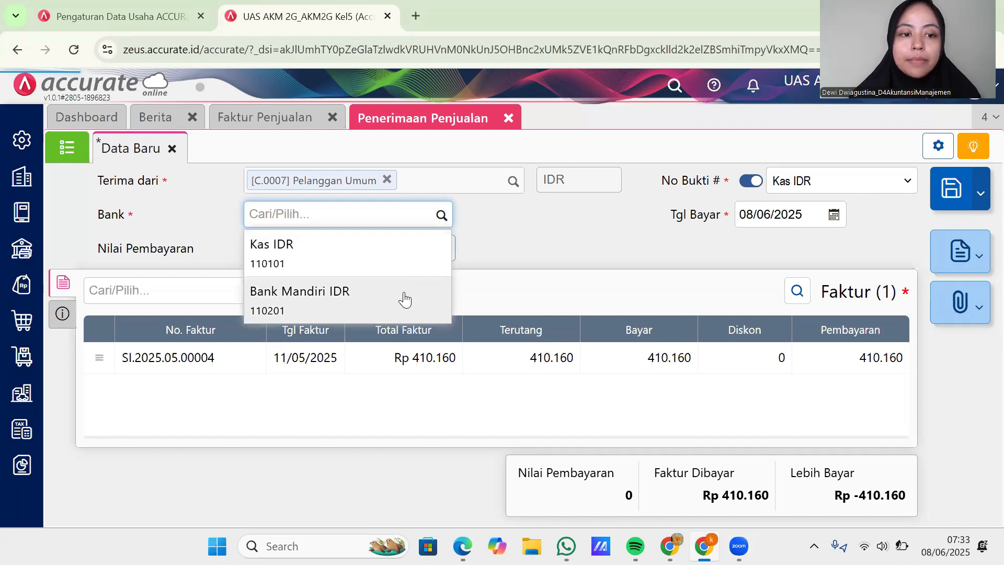
left_click(404, 299)
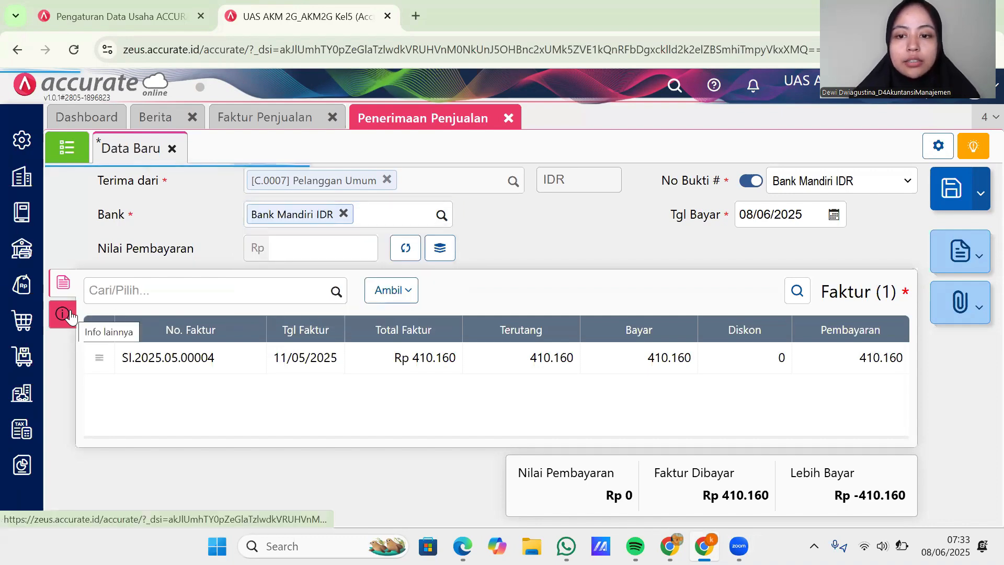
- Set the sales receipt's payment date (Tgl Bayar) to 11/05/2025
left_click(776, 213)
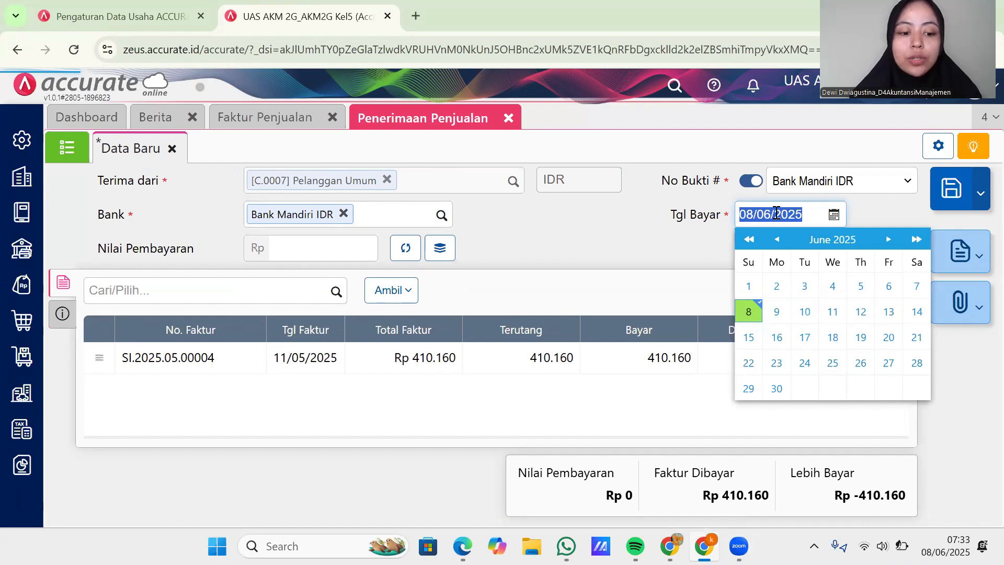
type("11/0")
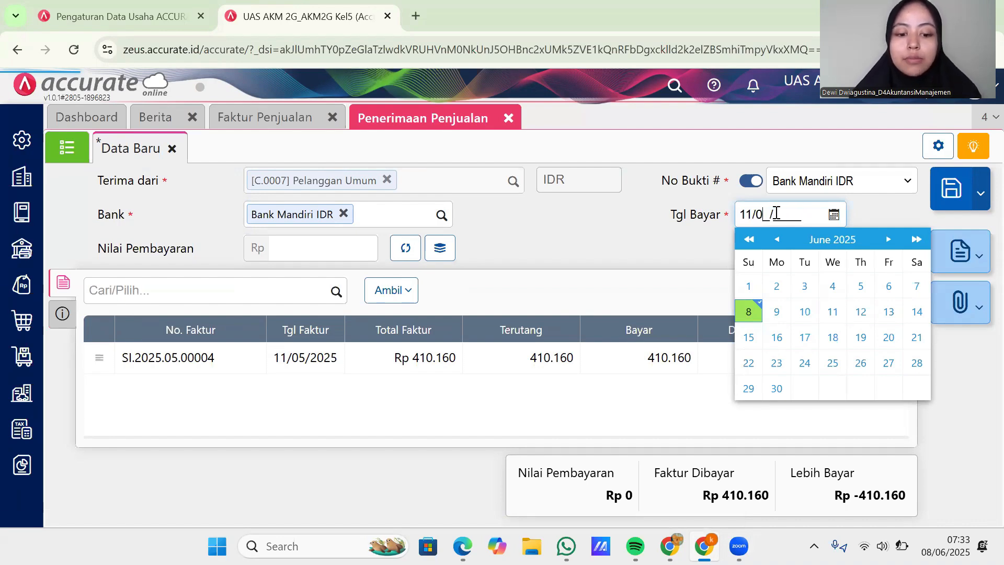
type("5/2025")
left_click(627, 228)
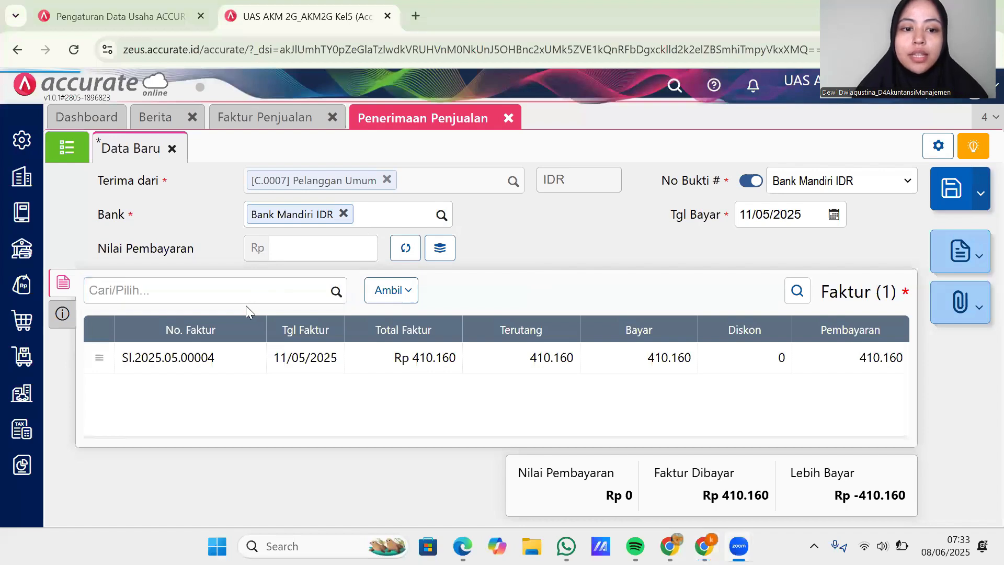
- Set the receipt's payment method (Metode Bayar) to Transfer Bank, fill in the payment value of 410.160, and save the receipt
left_click(62, 313)
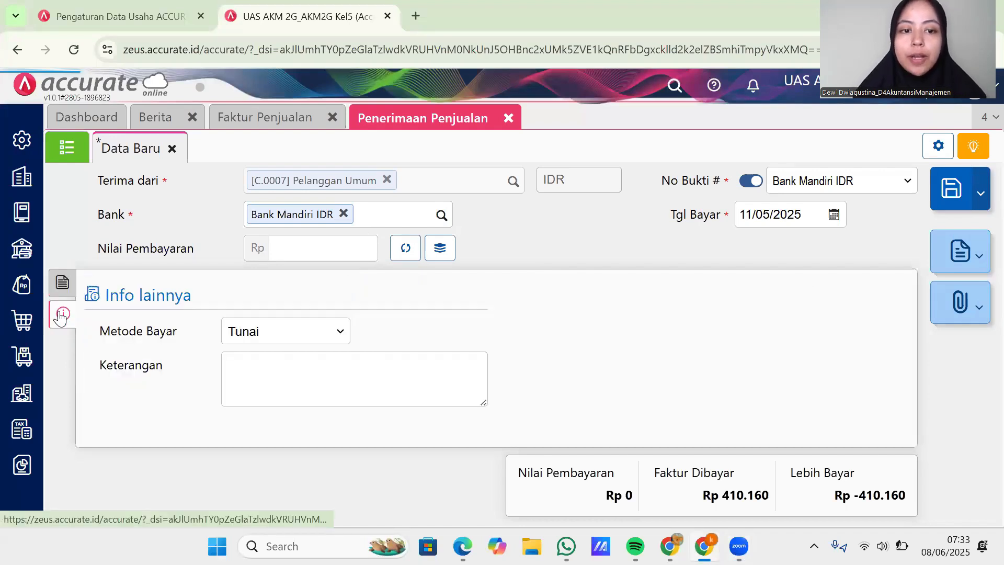
left_click(268, 334)
left_click(279, 395)
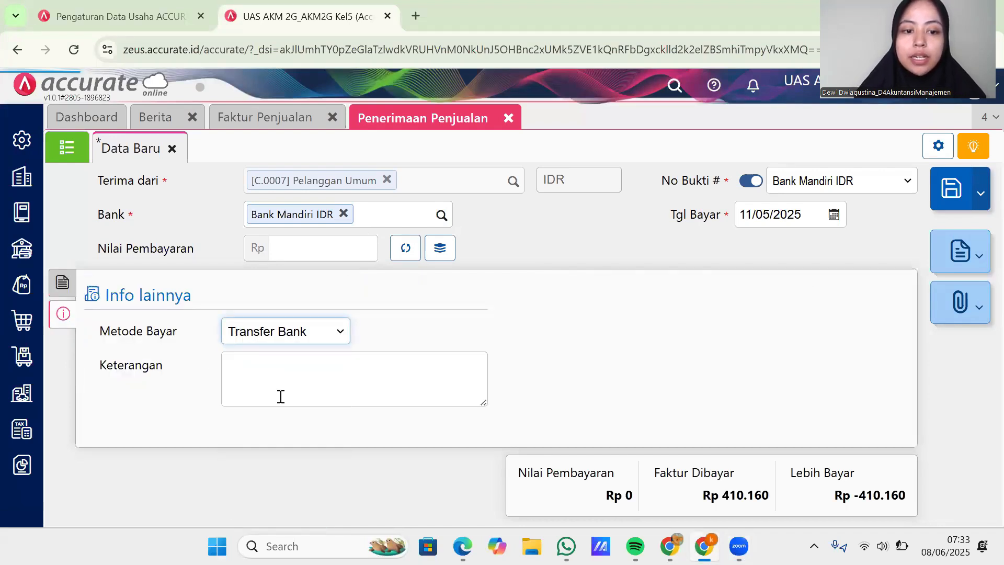
left_click(400, 254)
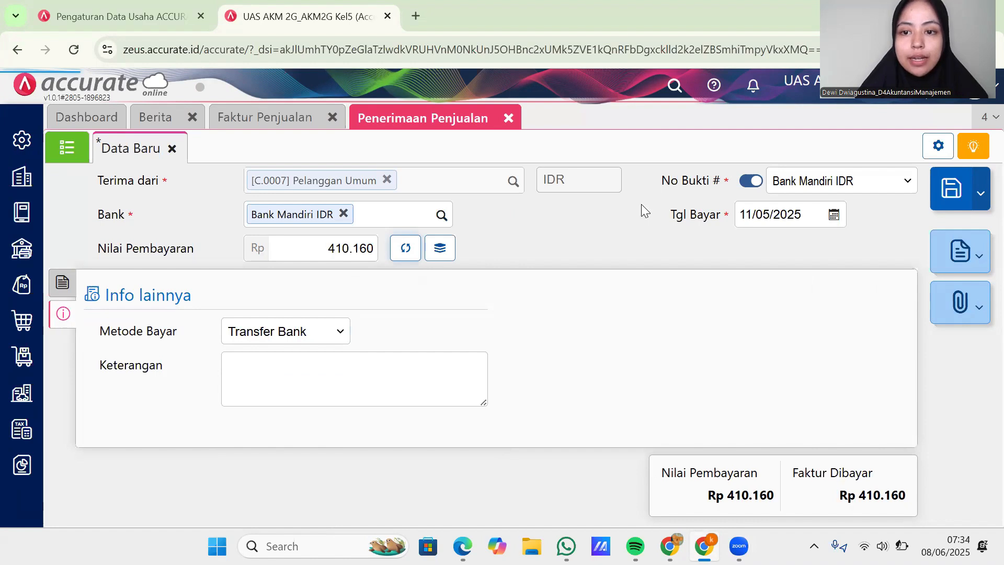
left_click(956, 191)
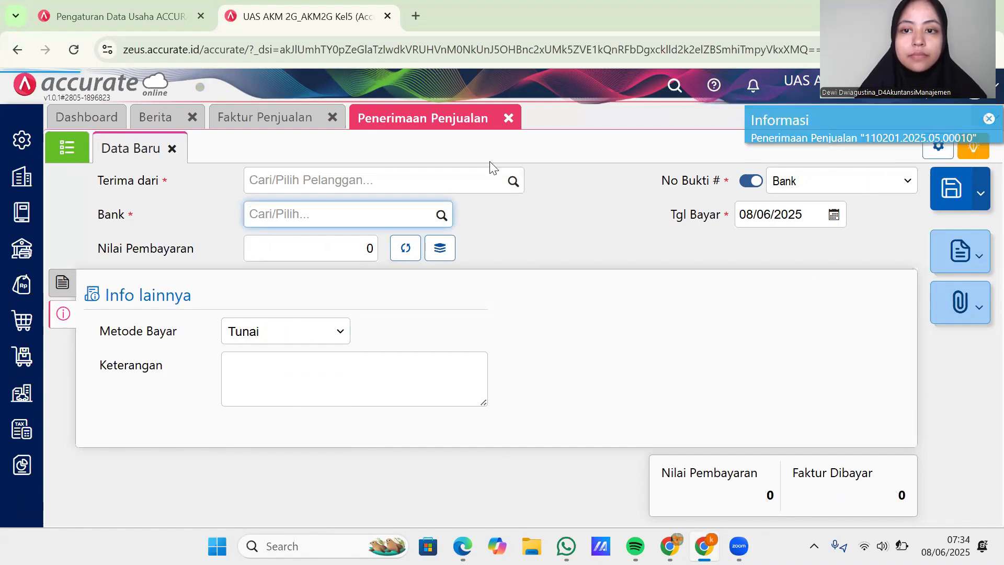
- Check the 13 May 2025 sale in the transaction document, and open a new sales invoice (Faktur Penjualan) in Accurate Online
key("alt+Tab")
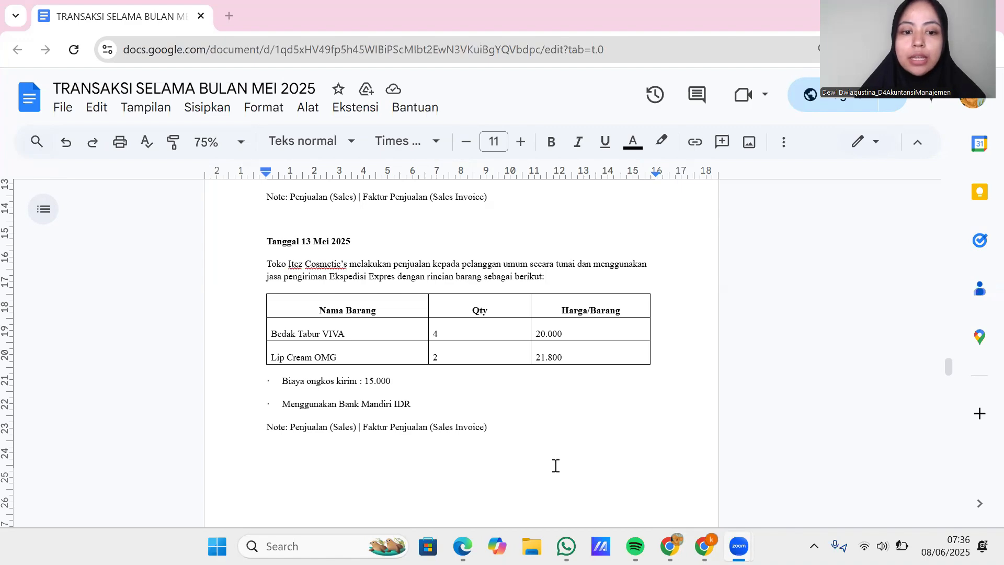
left_click(575, 263)
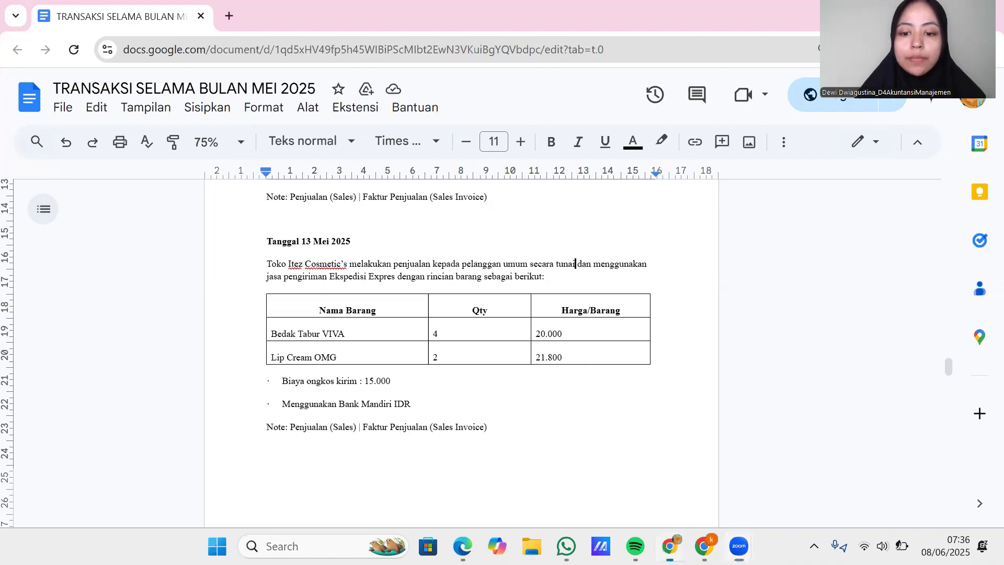
key("alt+Tab")
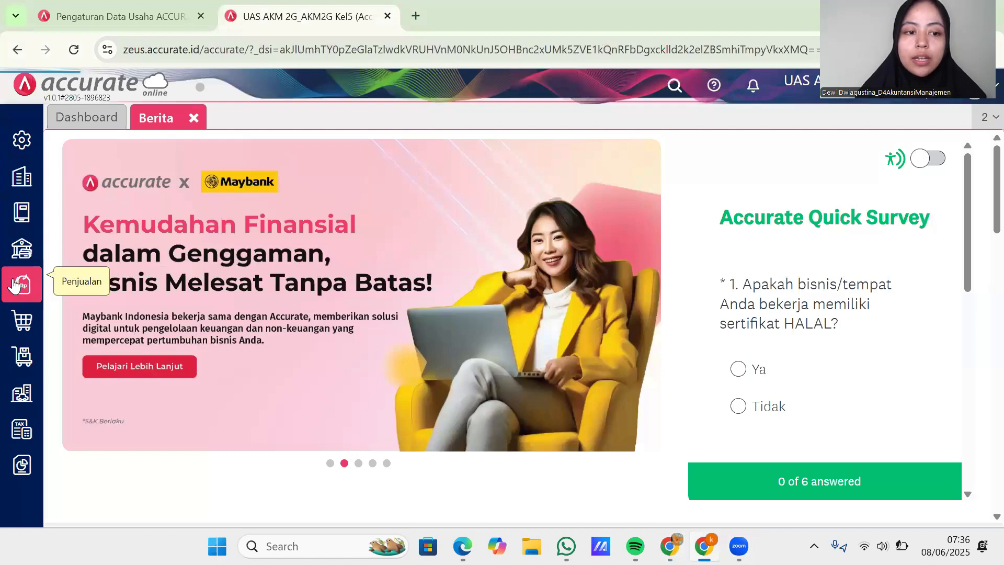
left_click(14, 285)
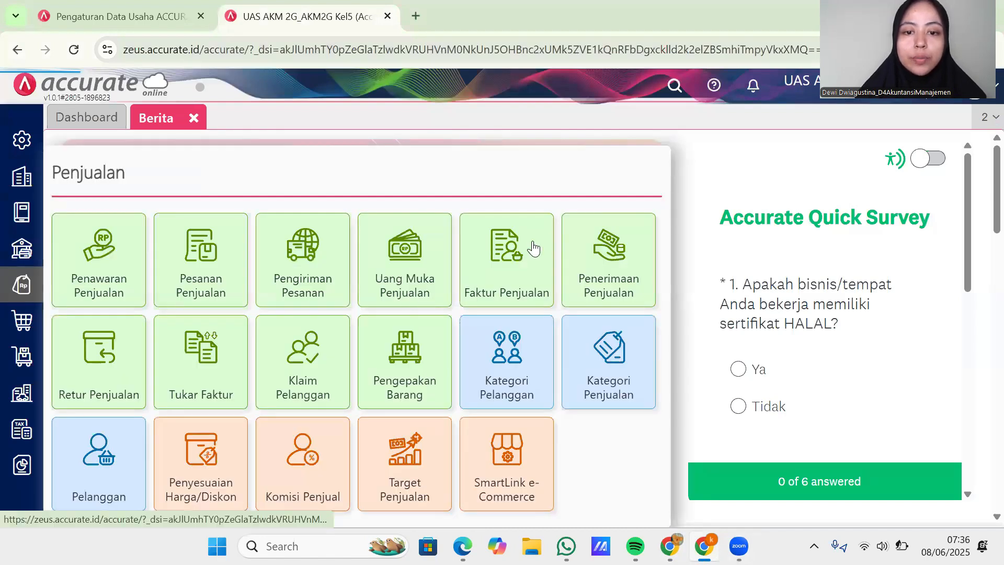
left_click(534, 248)
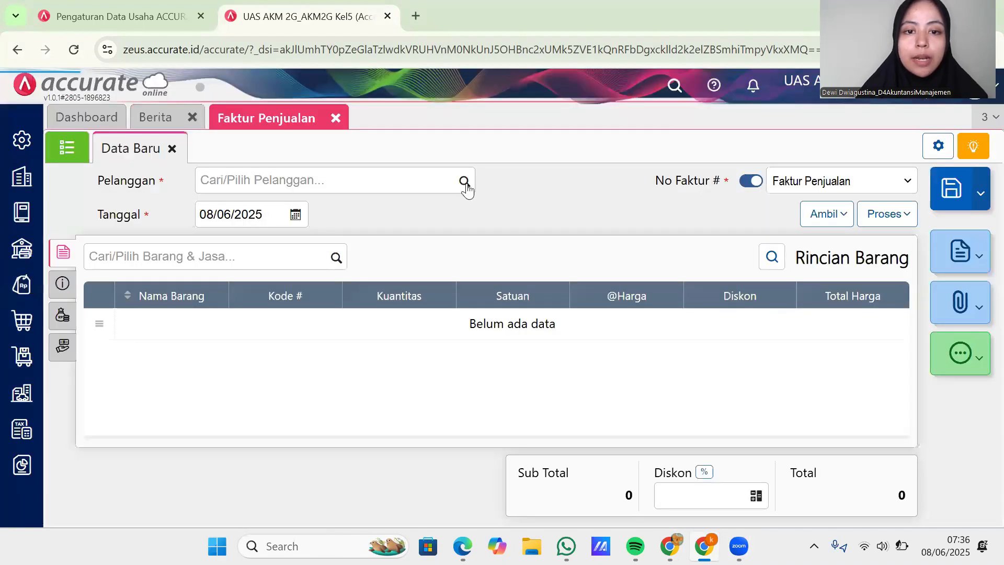
- Set the invoice's customer to Pelanggan Umum and its date (Tanggal) to 13/05/2025
left_click(464, 183)
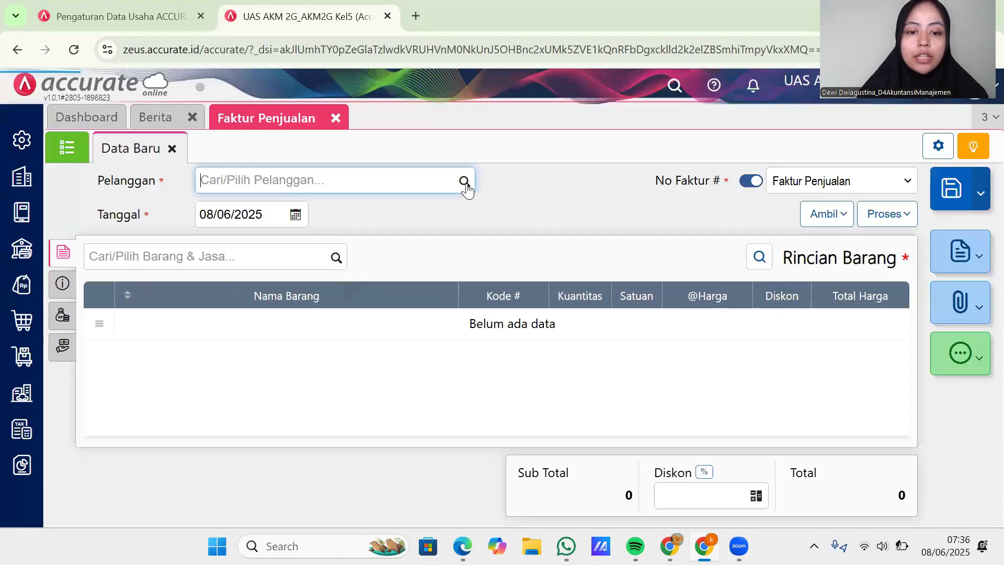
type("pelanggan")
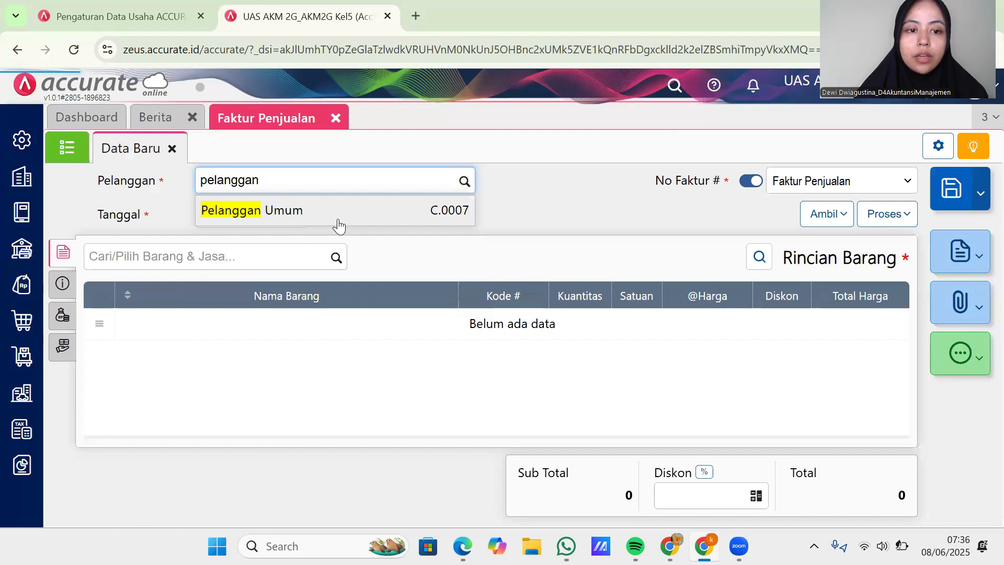
left_click(334, 223)
left_click(275, 218)
type("1305")
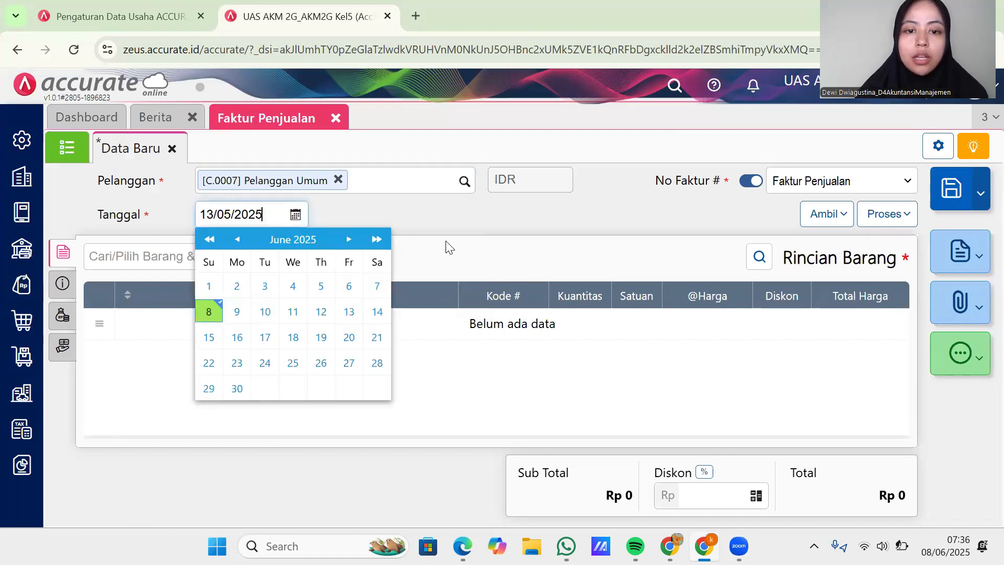
key("Escape")
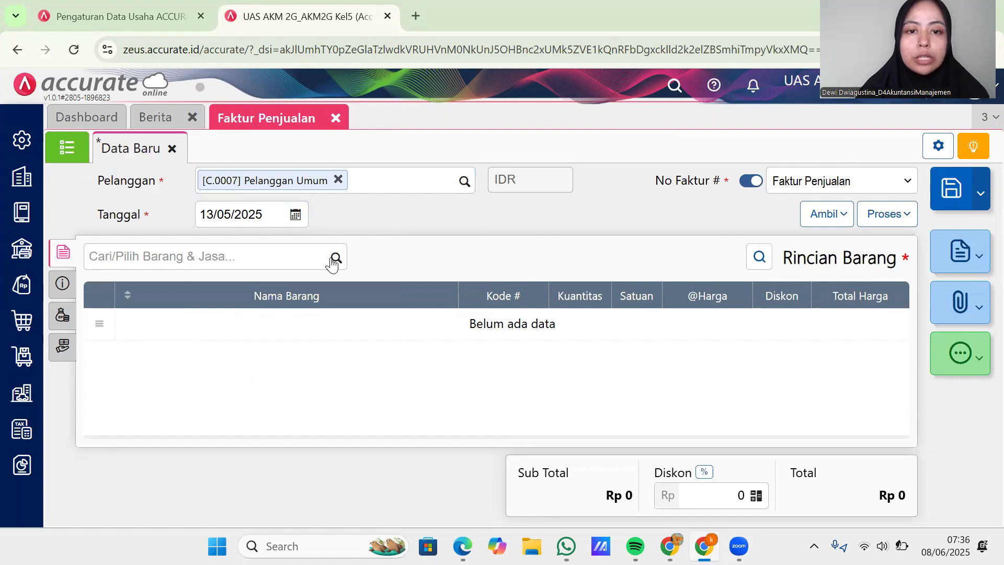
- Add the item Bedak Tabur VIVA to the invoice, checking its name and quantity in the transaction document
left_click(333, 260)
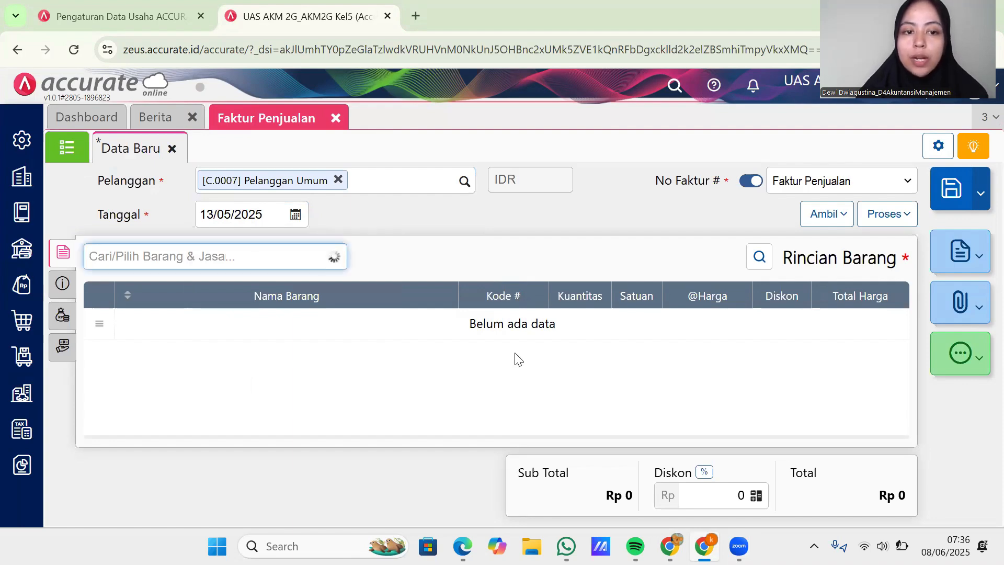
left_click(660, 485)
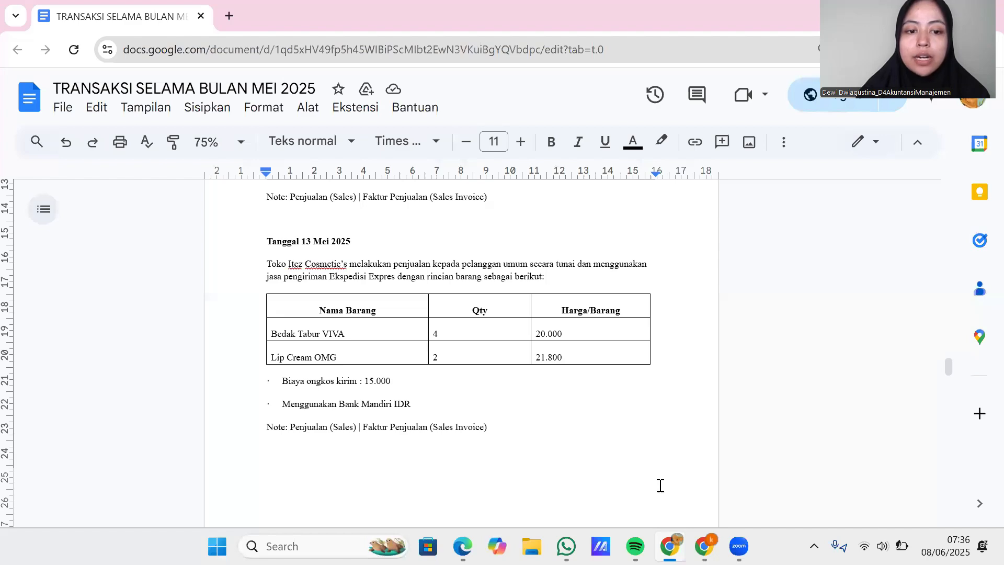
key("alt+Tab")
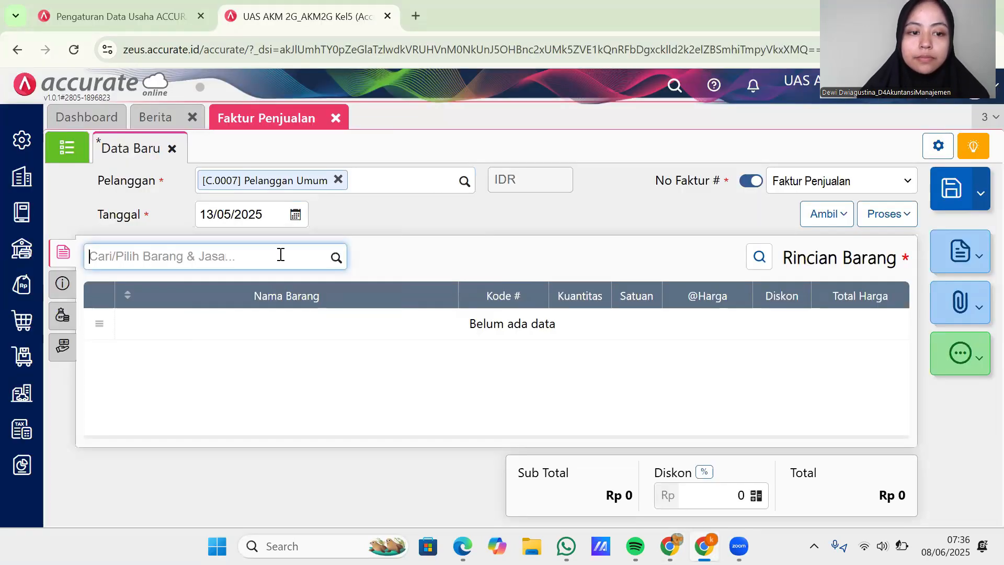
type("bedak")
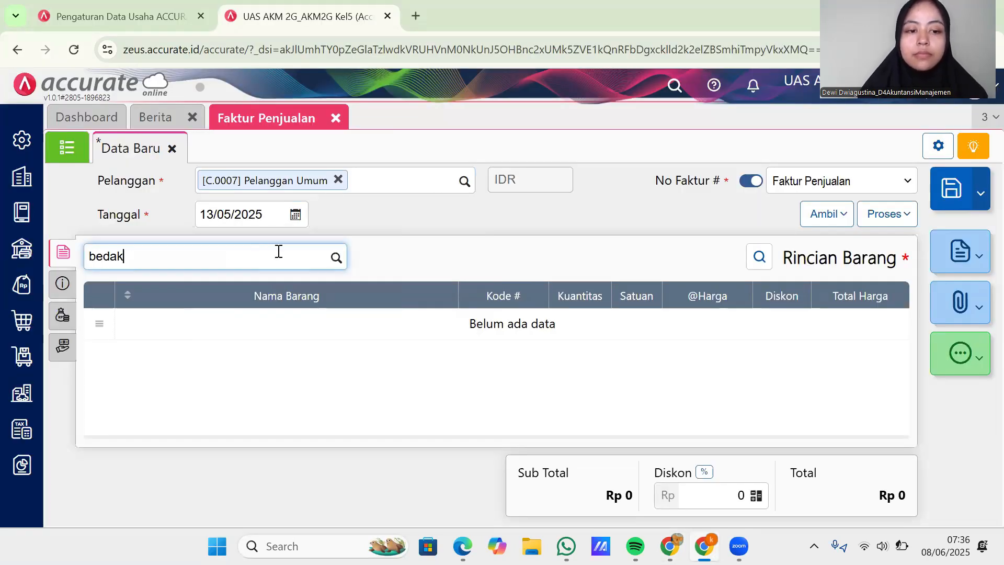
type(" tabur")
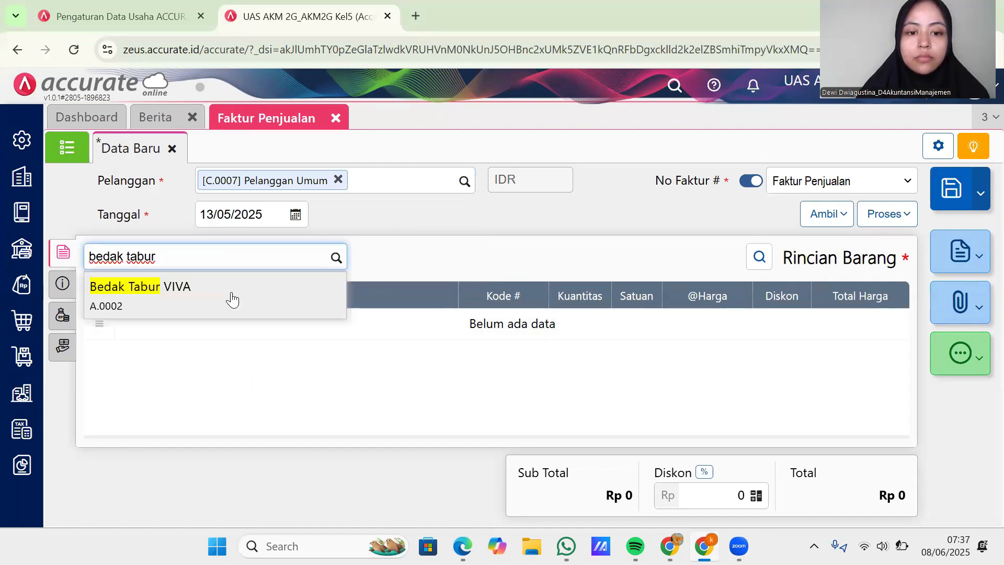
mouse_move(669, 546)
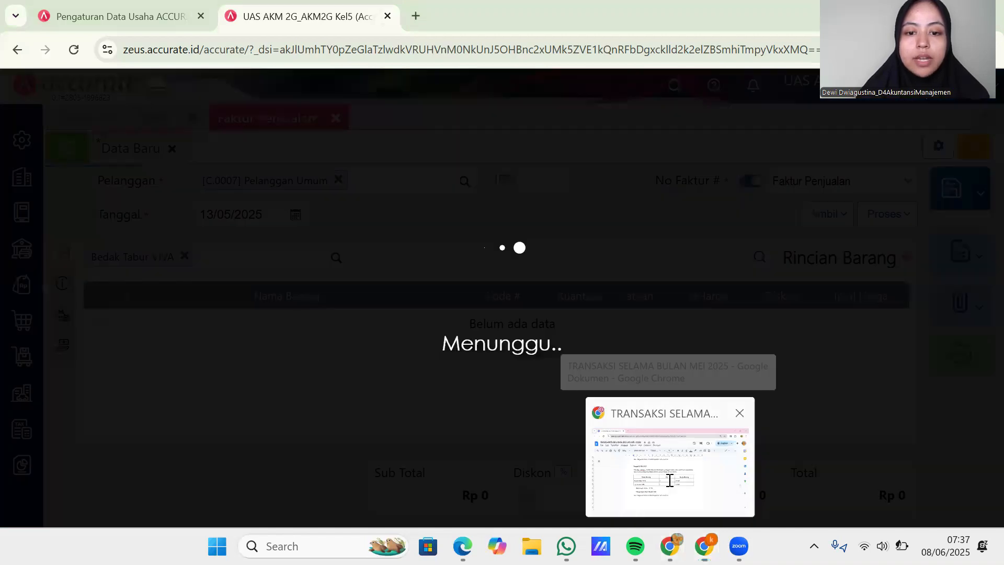
left_click(670, 485)
key("alt+Tab")
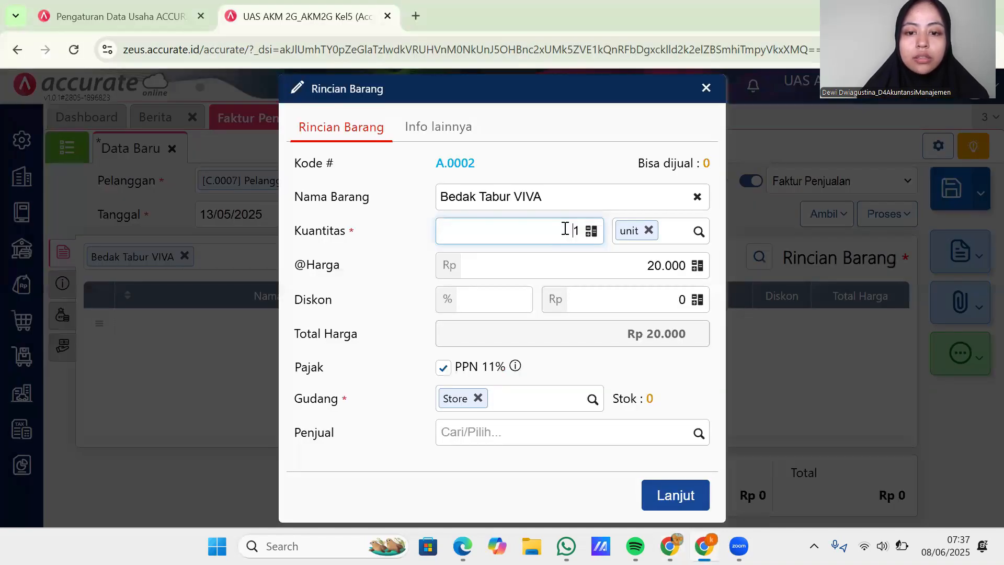
- Set the Bedak Tabur VIVA line's quantity to 4 and its warehouse (Gudang) to Belakang, and add the line to the invoice
double_click(565, 228)
type("4")
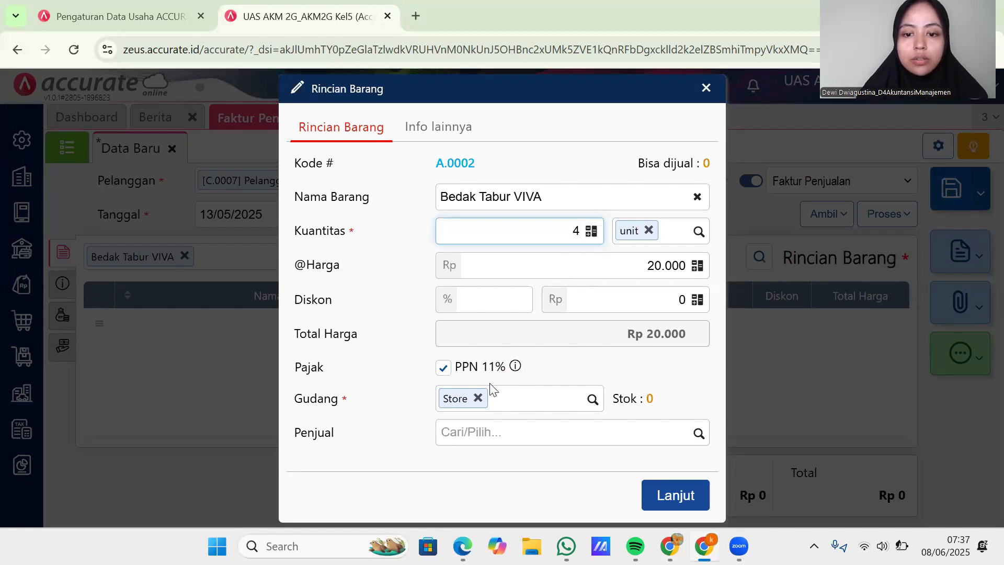
left_click(477, 399)
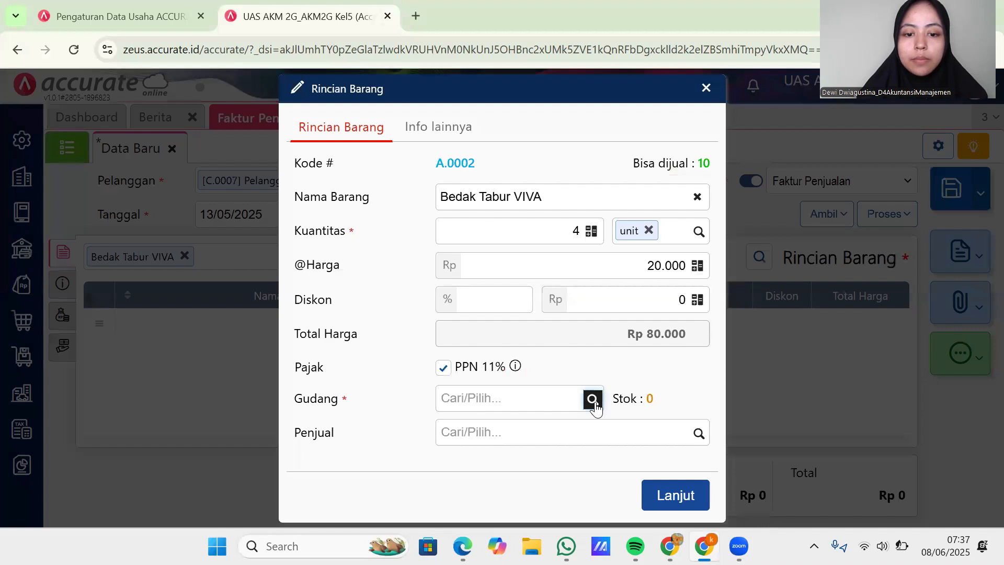
left_click(593, 399)
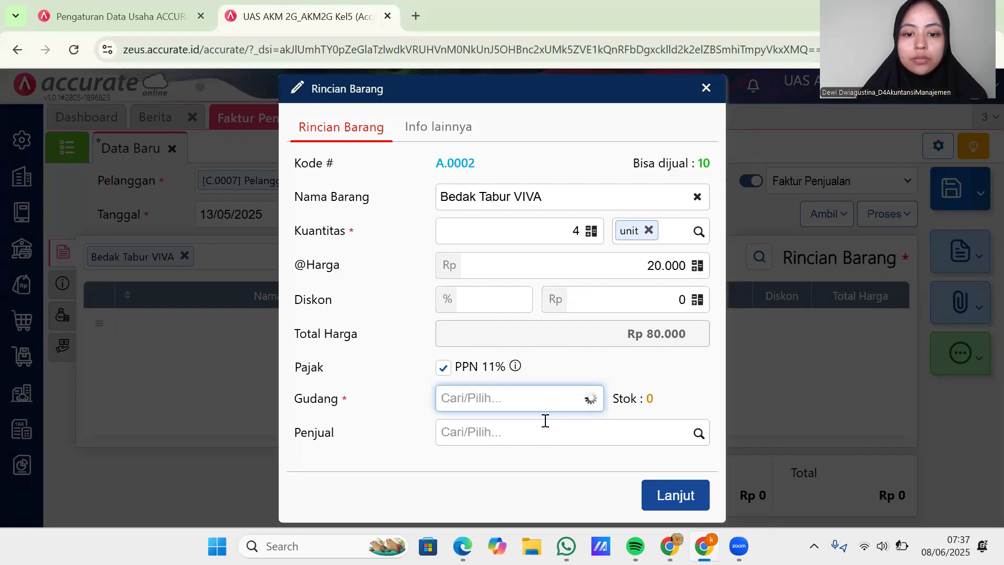
type("bel")
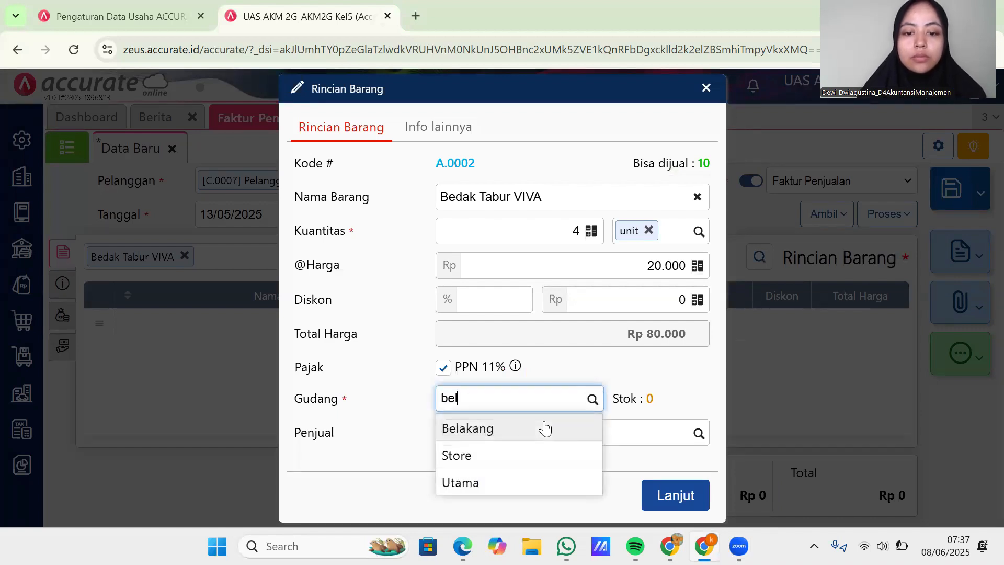
type("aka")
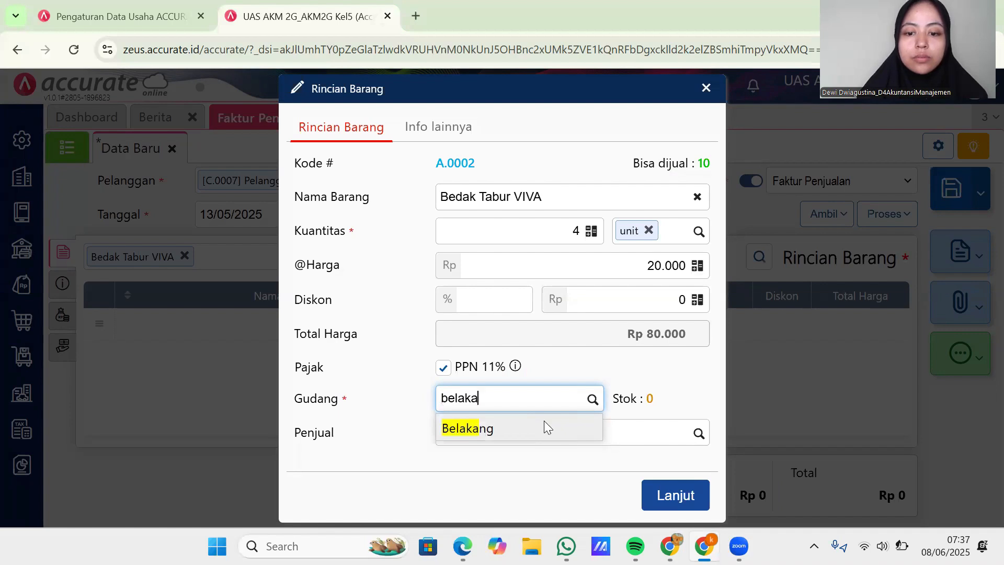
left_click(544, 425)
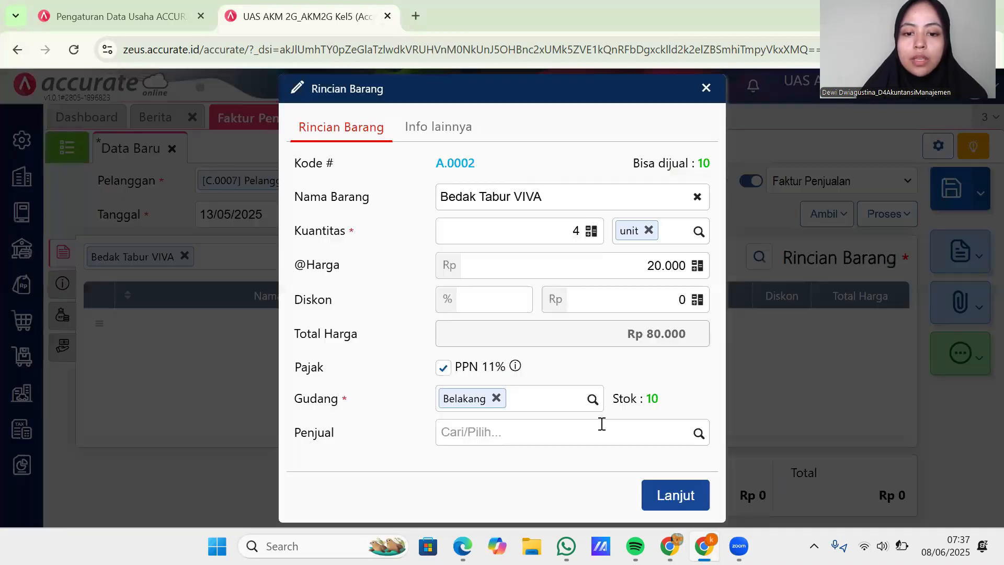
left_click(685, 500)
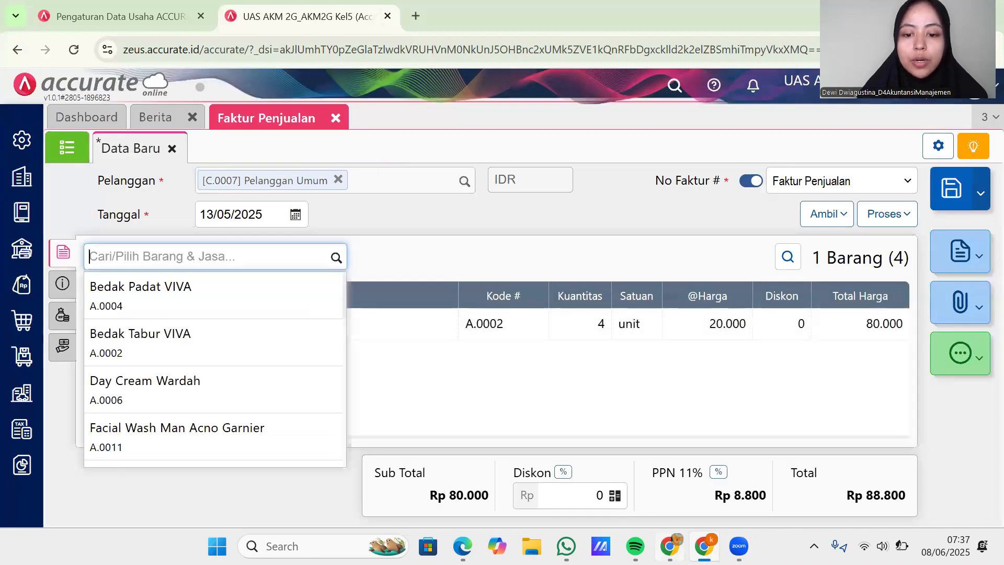
- Check the second item of the 13 May sale in the transaction document, and select Lip Cream OMG for the invoice
mouse_move(669, 546)
left_click(660, 499)
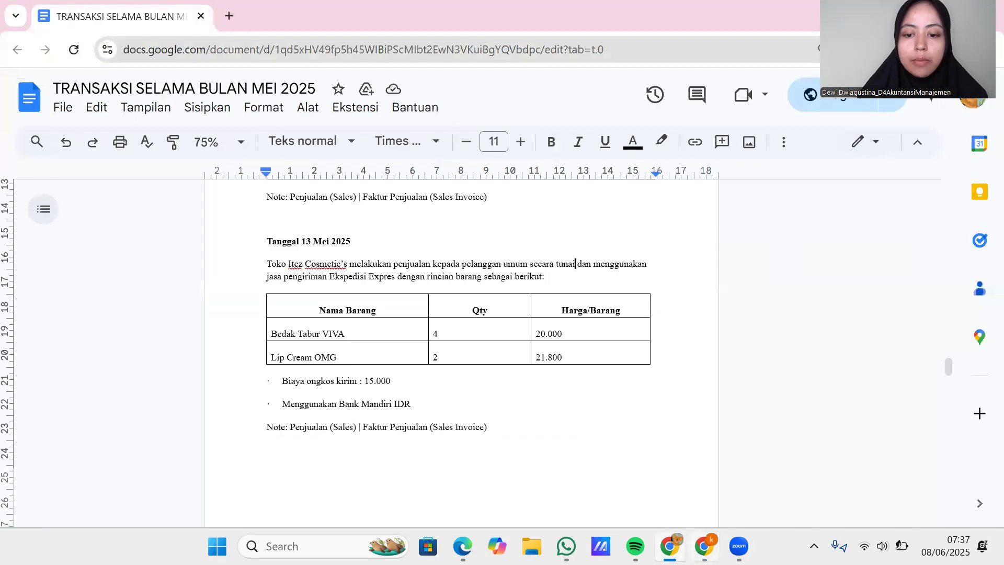
key("alt+Tab")
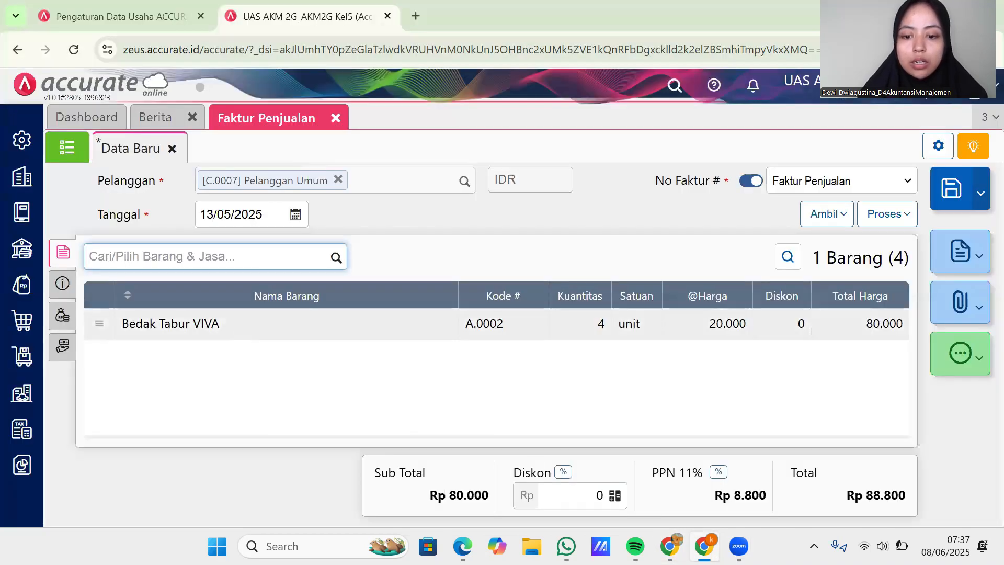
mouse_move(670, 545)
left_click(677, 483)
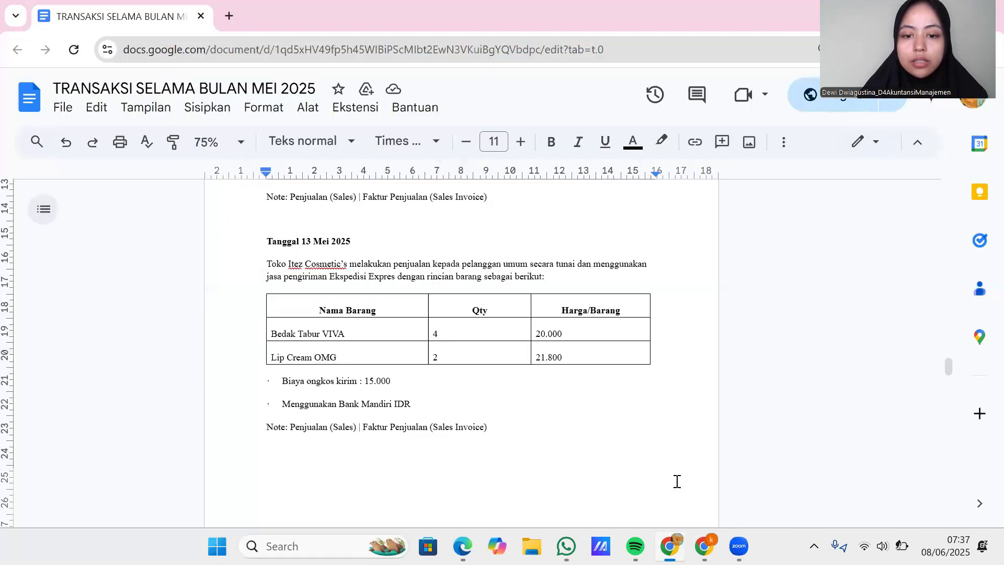
key("alt+Tab")
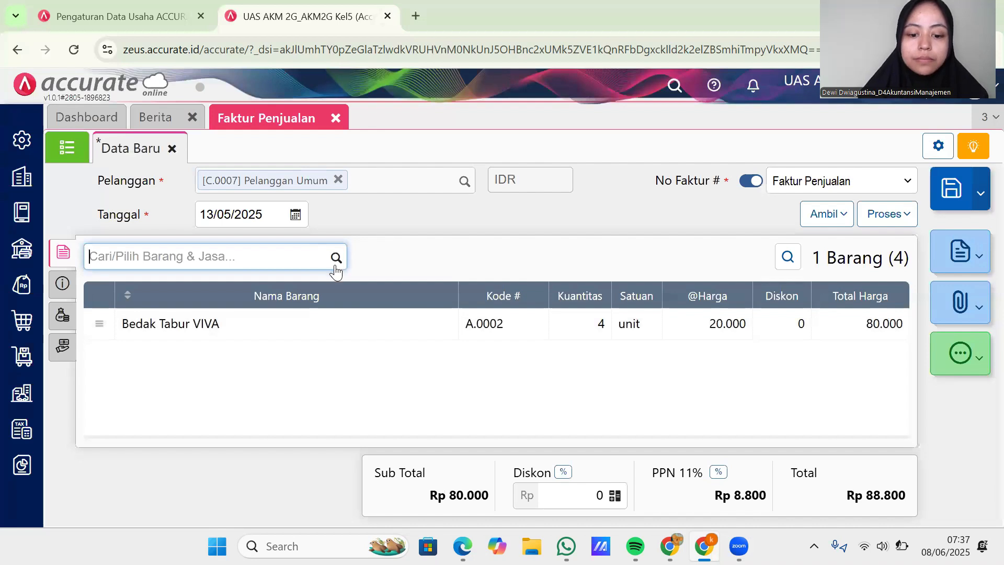
type("lip")
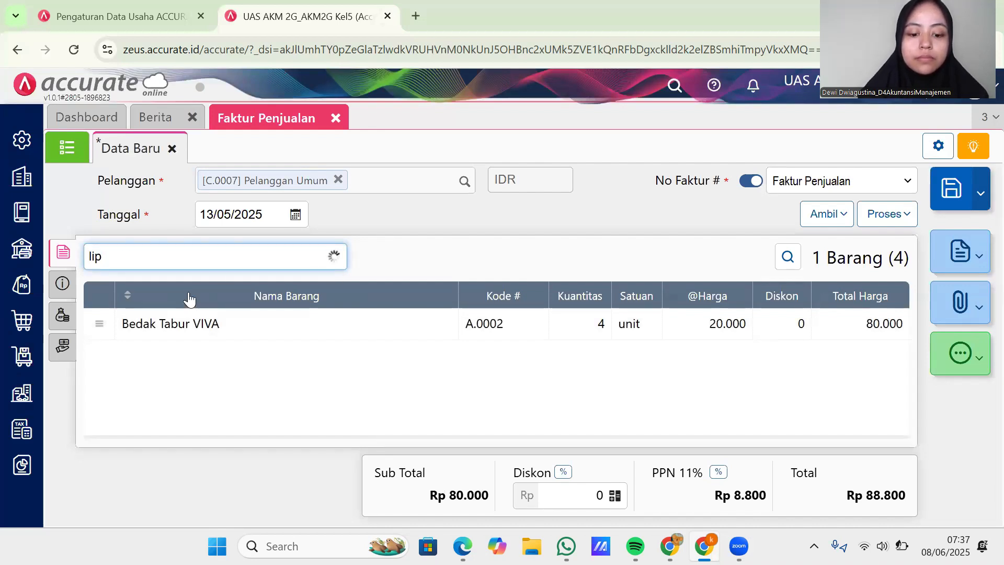
type(" cre")
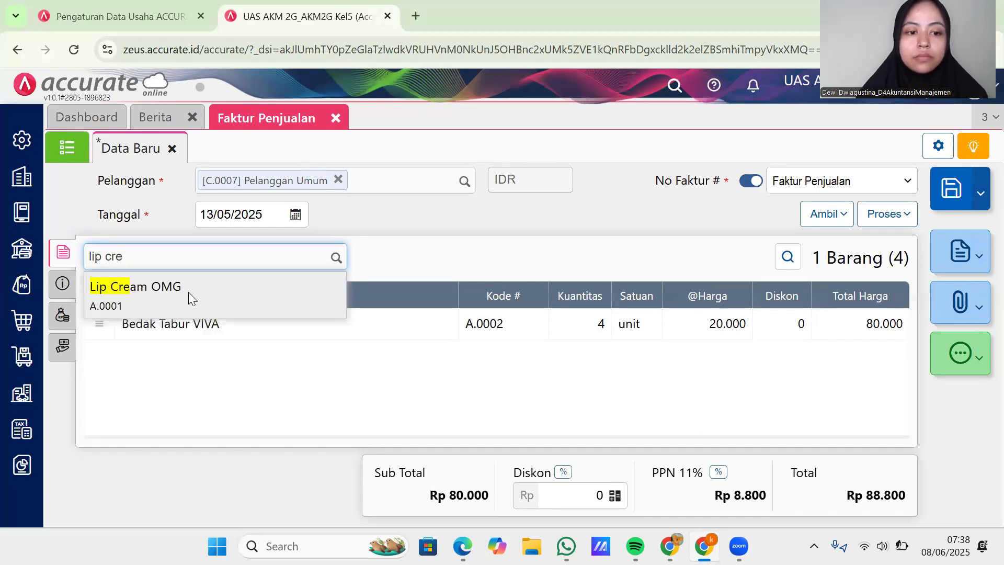
left_click(188, 292)
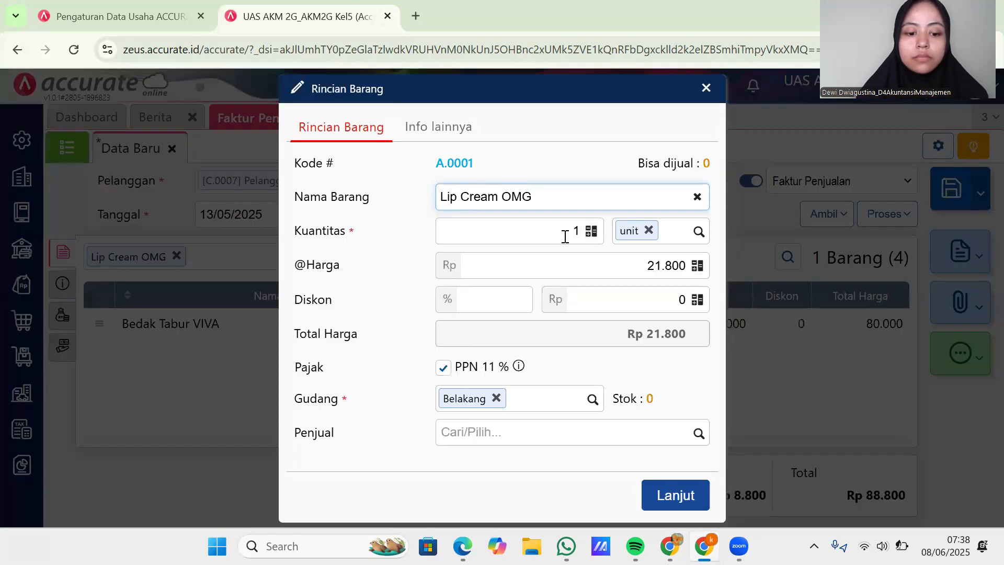
- Try to add the Lip Cream OMG line with quantity 2 and warehouse (Gudang) Store to the invoice
left_click(565, 236)
type("2")
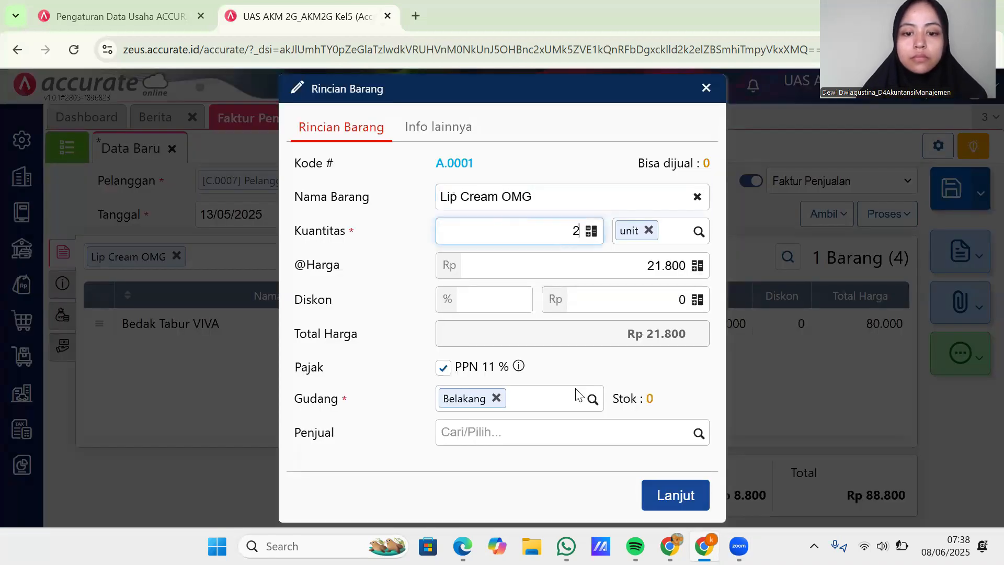
left_click(496, 397)
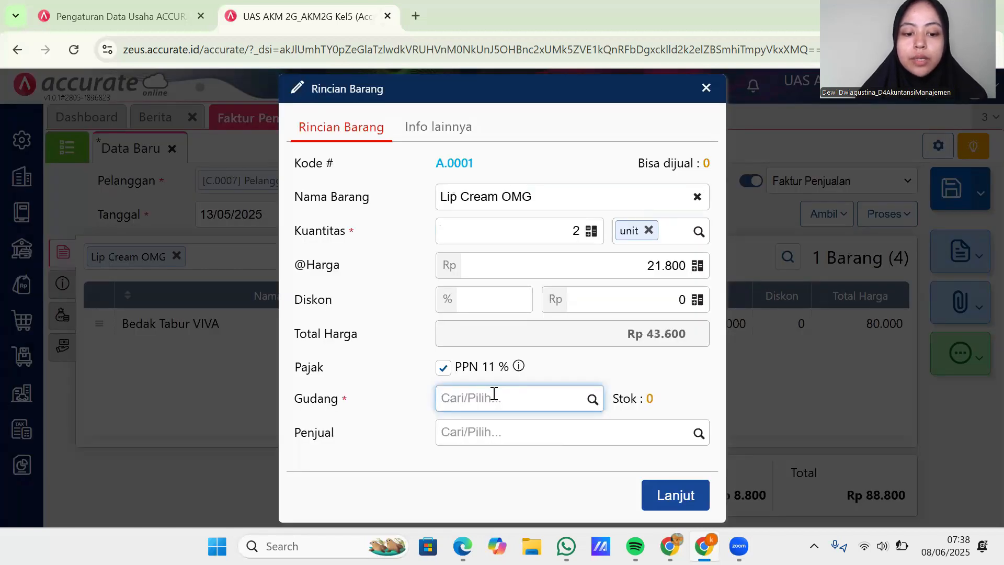
type("store")
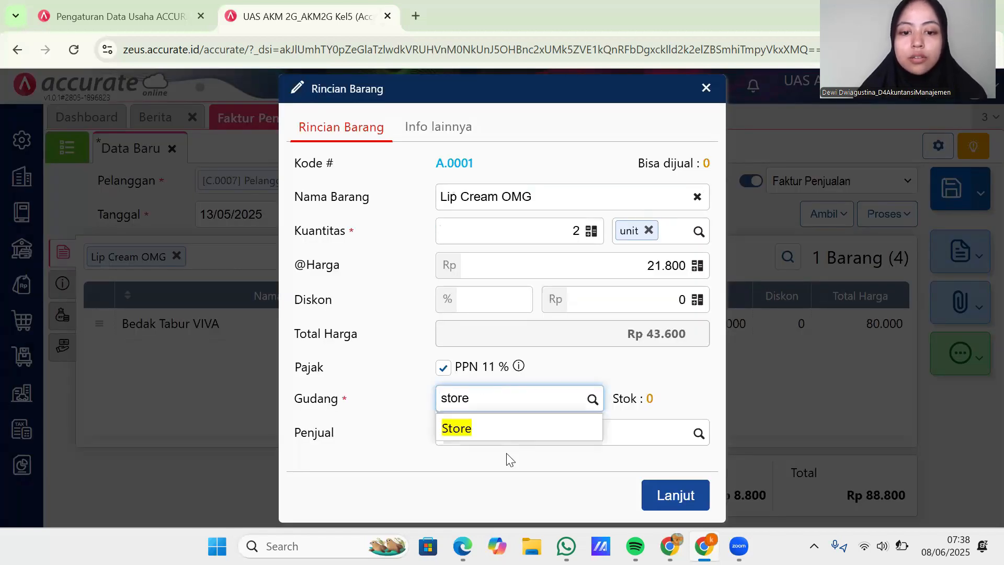
left_click(522, 426)
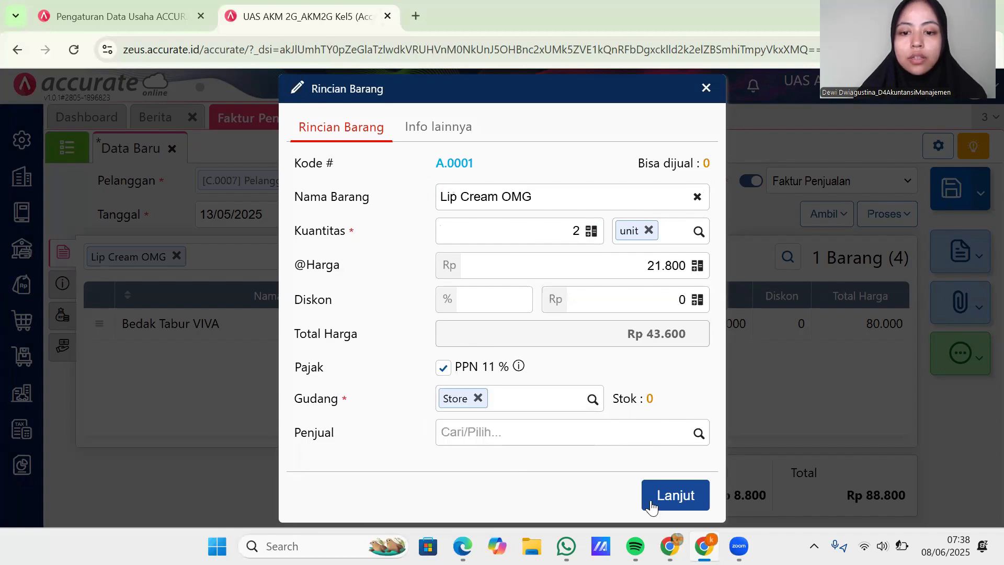
left_click(651, 502)
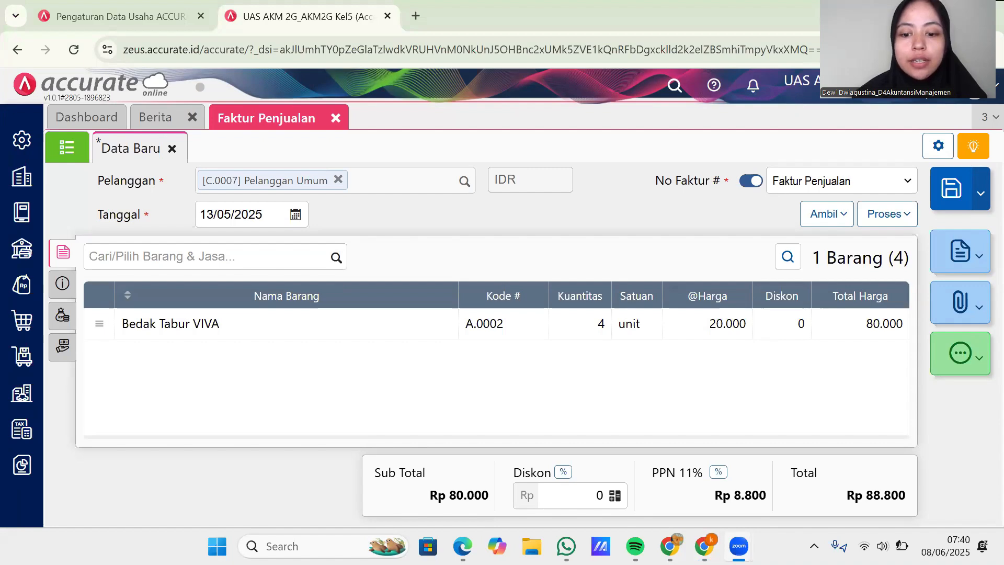
- Recheck the 13 May sale in the transaction document, and select the item Facial Wash Man Oil Garnier for the invoice
mouse_move(670, 545)
left_click(676, 502)
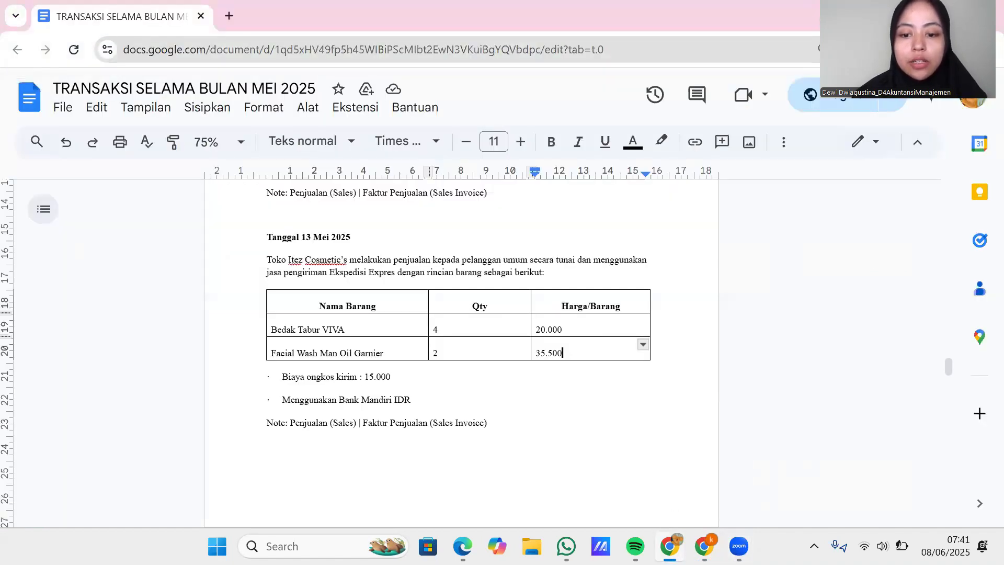
mouse_move(704, 546)
left_click(702, 458)
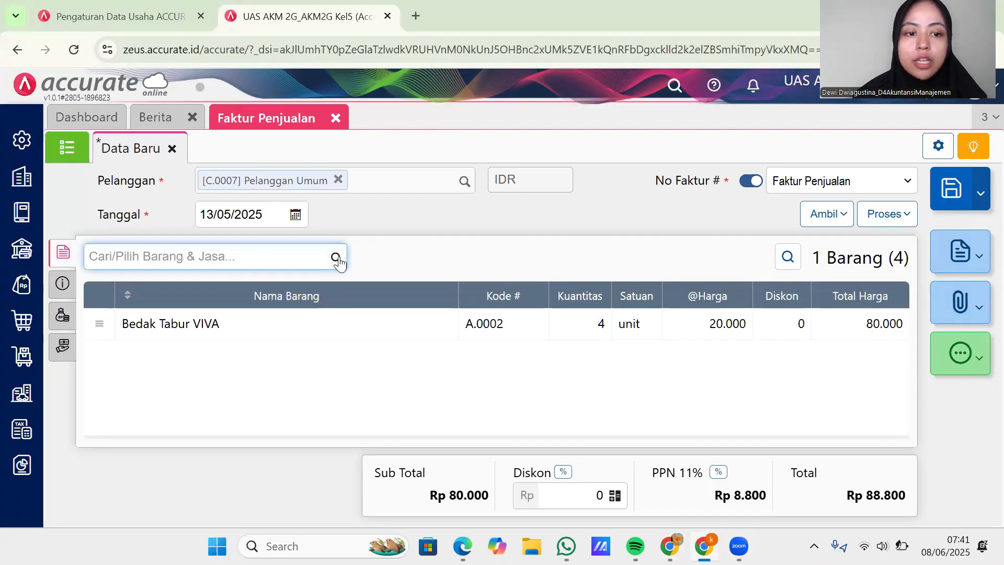
type("facial")
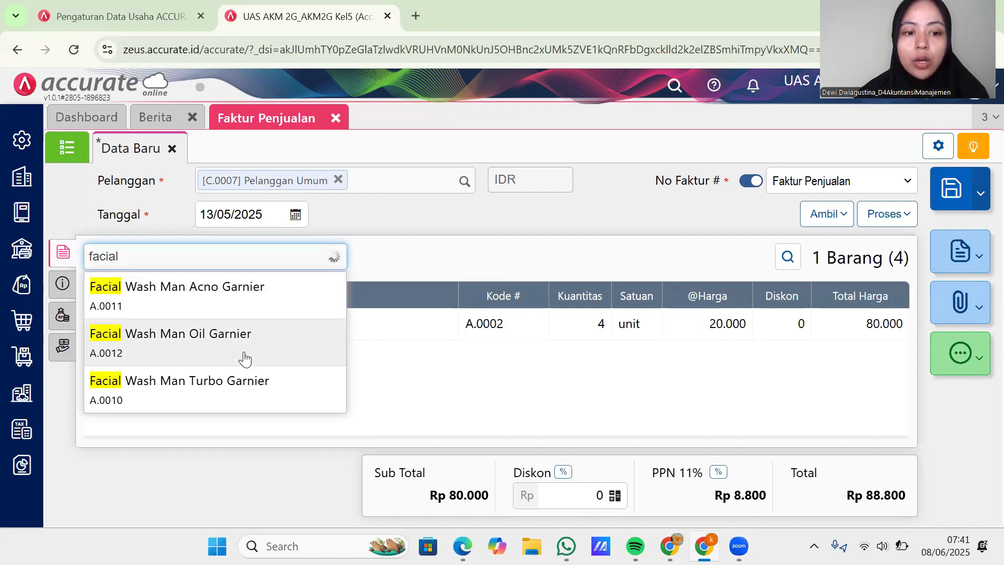
left_click(244, 351)
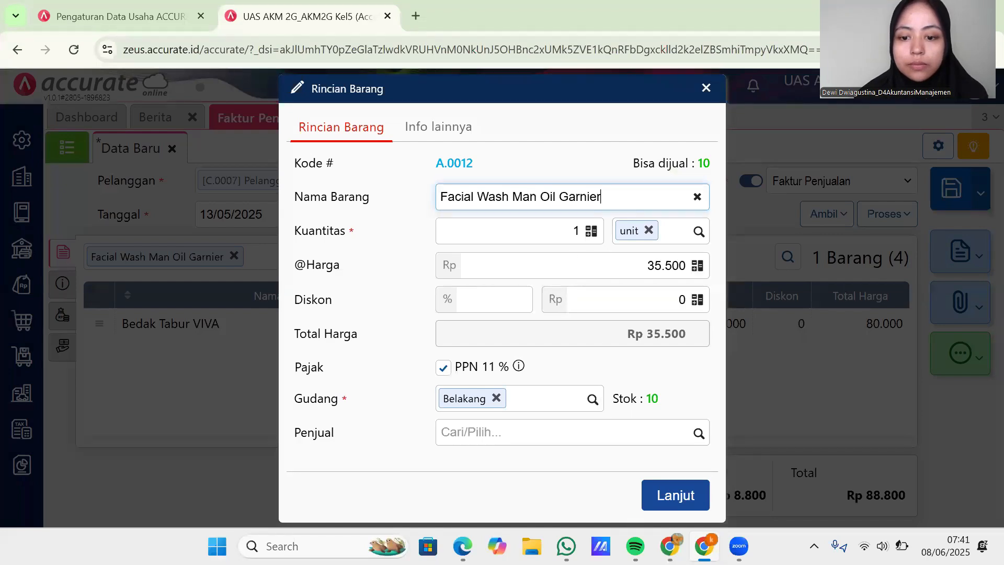
- Set the Facial Wash Man Oil Garnier quantity to 2 as in the document and its warehouse (Gudang) to Store, and add the line
mouse_move(669, 546)
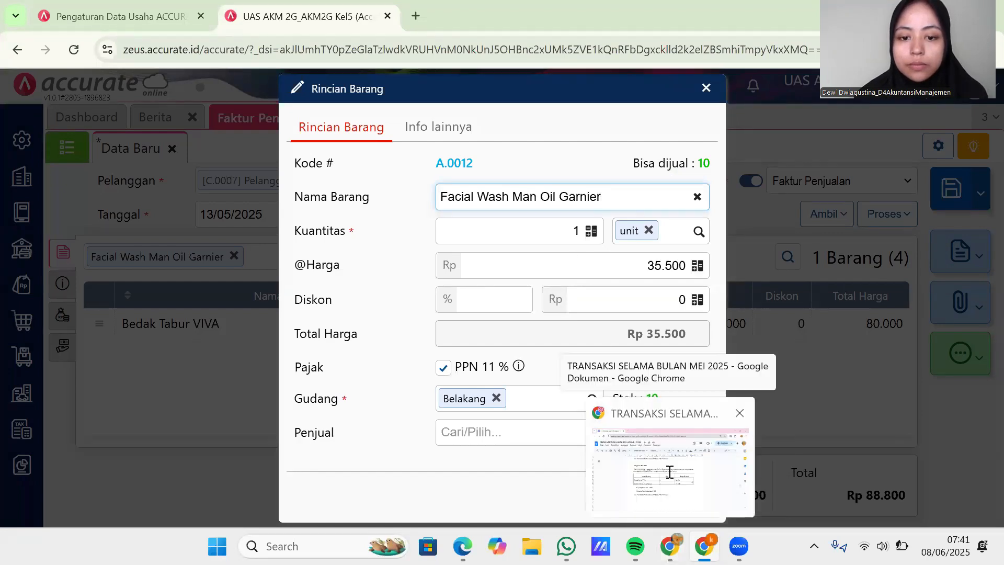
left_click(669, 471)
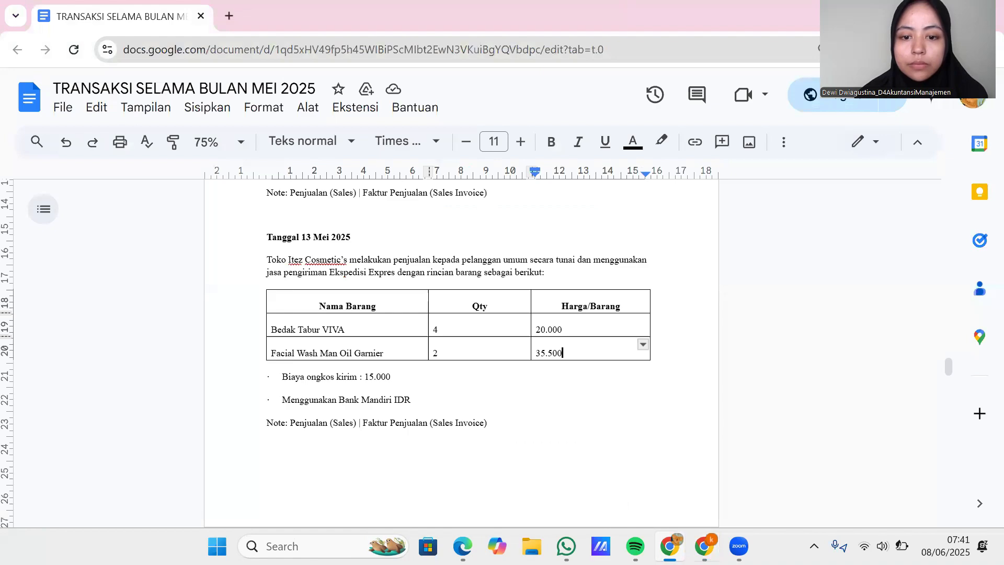
key("alt+Tab")
left_click(564, 238)
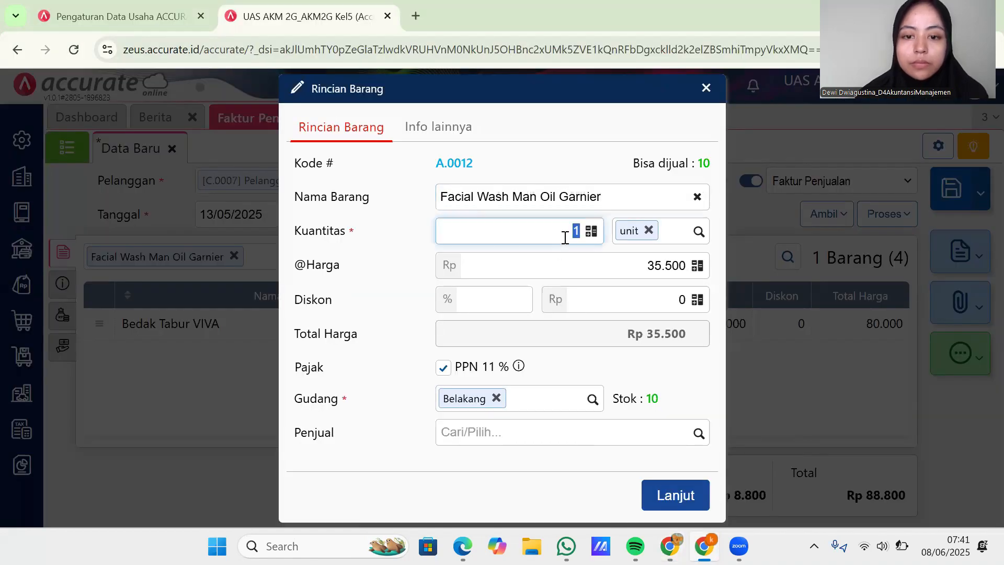
type("2")
left_click(496, 399)
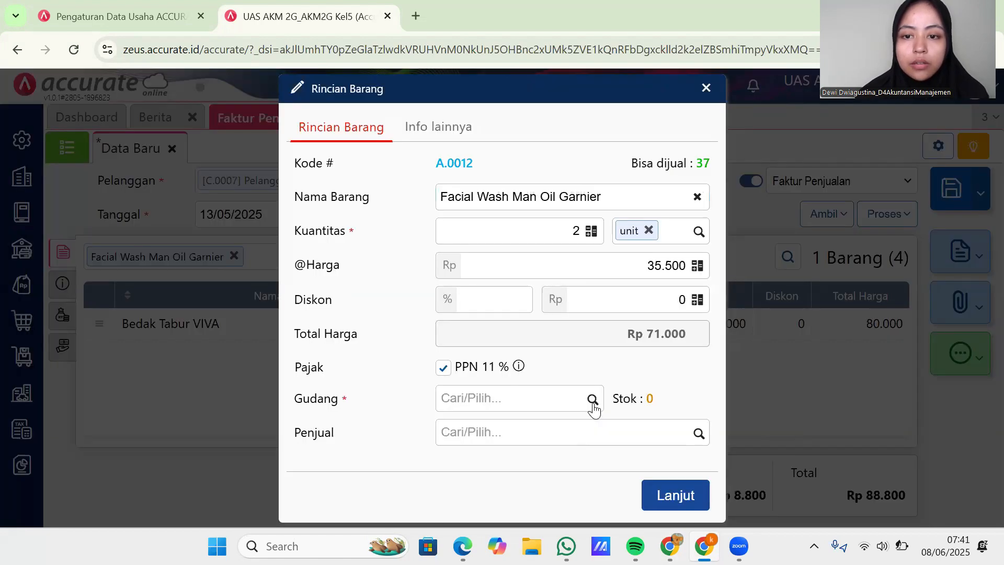
left_click(593, 399)
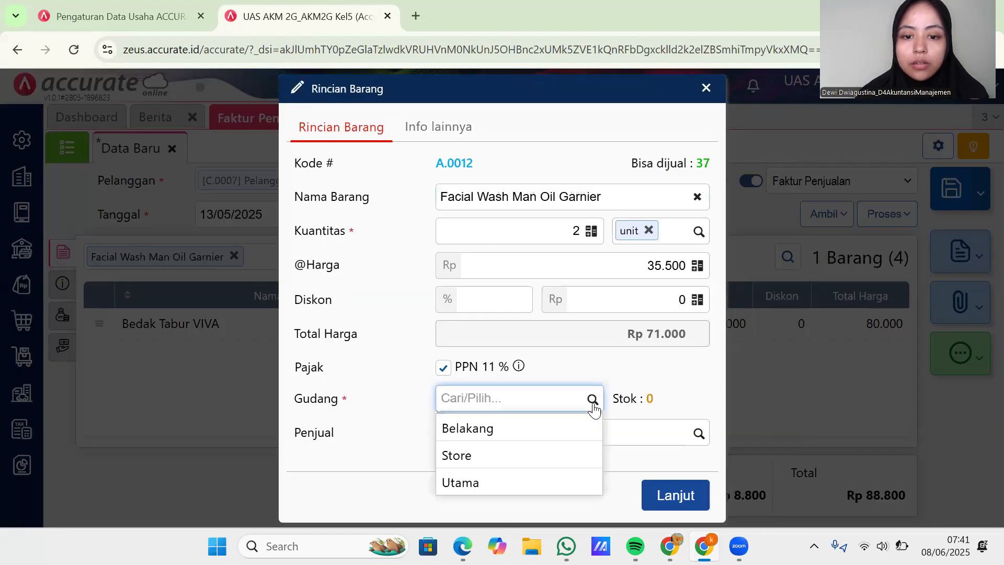
left_click(522, 456)
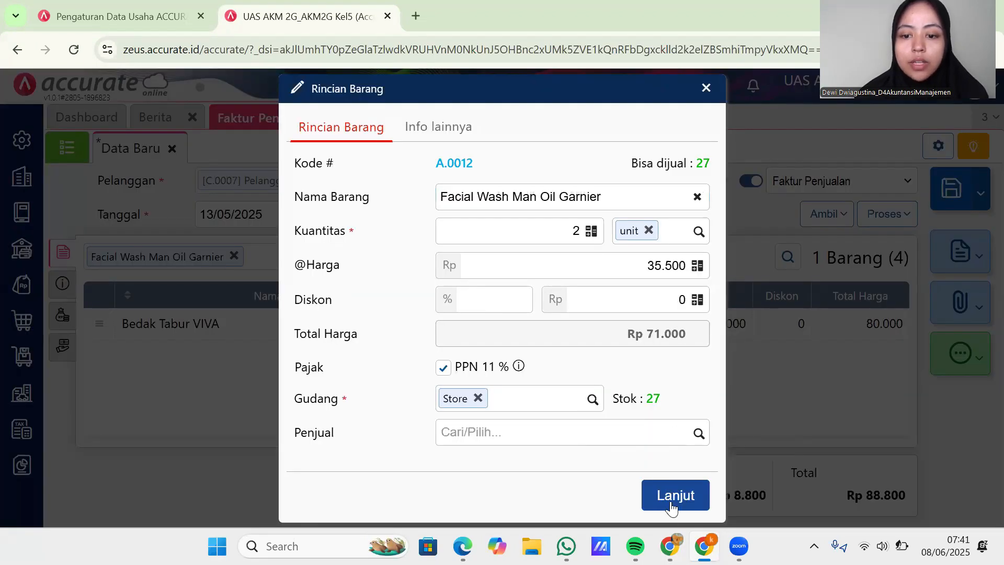
left_click(675, 496)
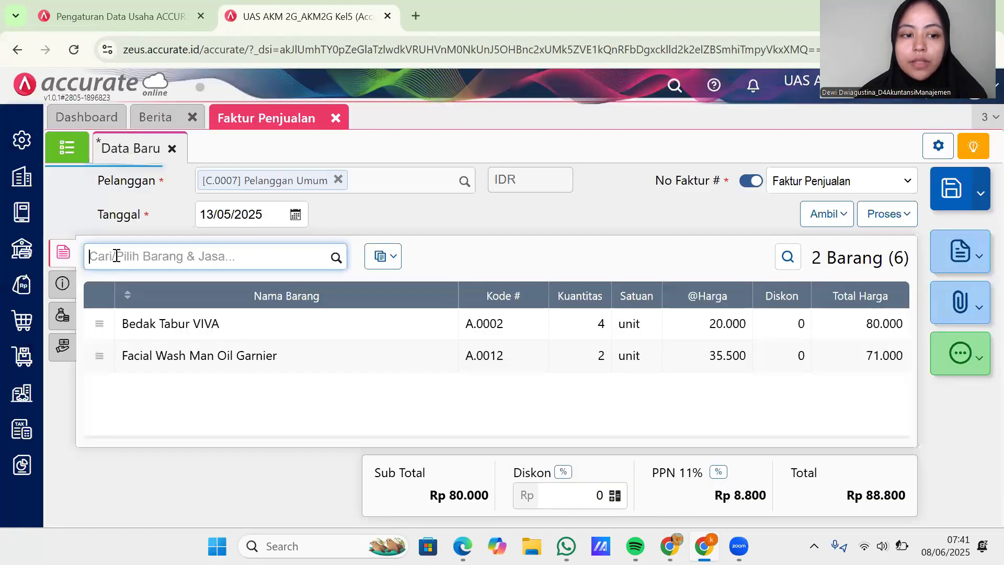
- Set the invoice's delivery date (Tgl Pengiriman) to 13/05/2025 in its additional information
left_click(63, 285)
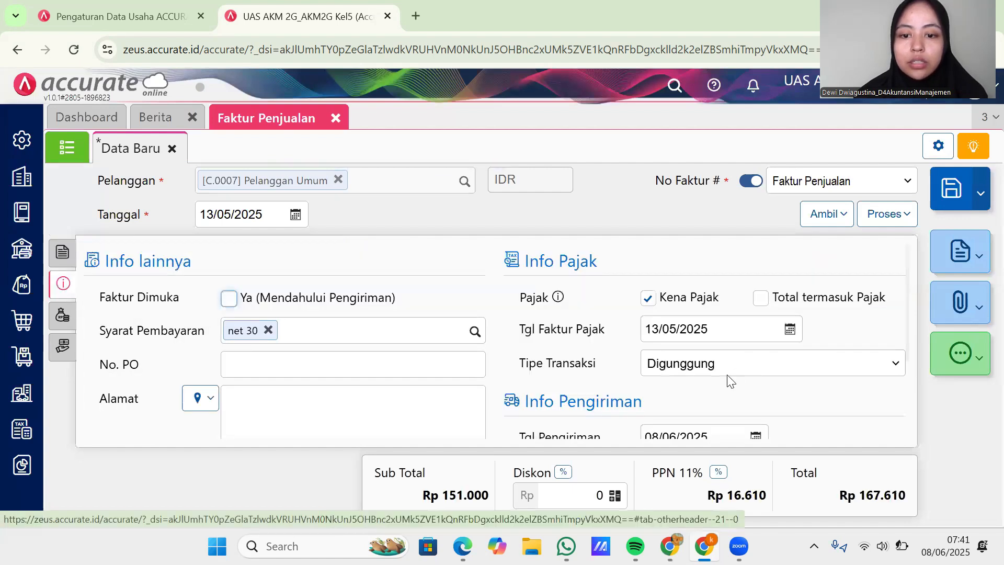
scroll(689, 333, "down", 2)
left_click(689, 333)
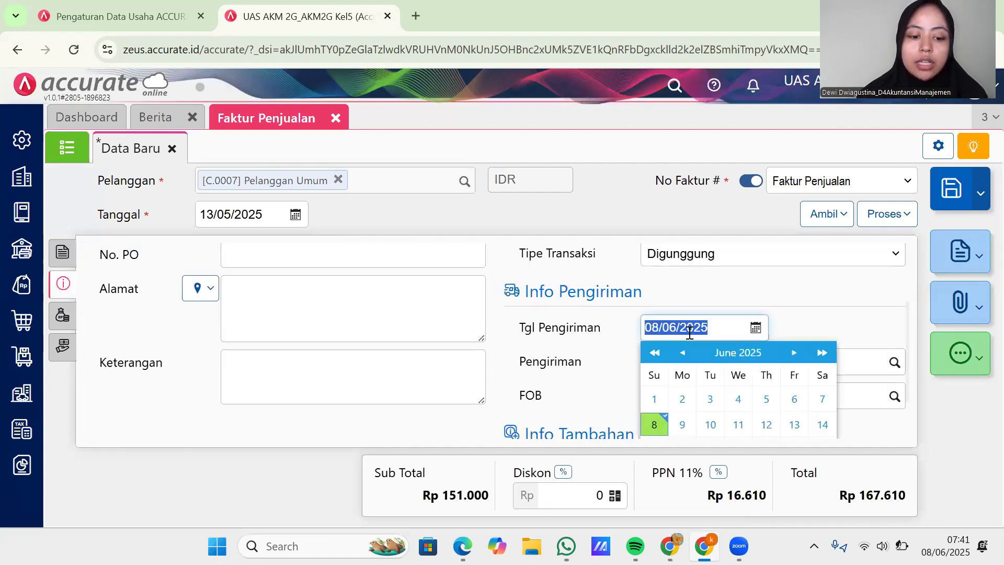
type("13/0")
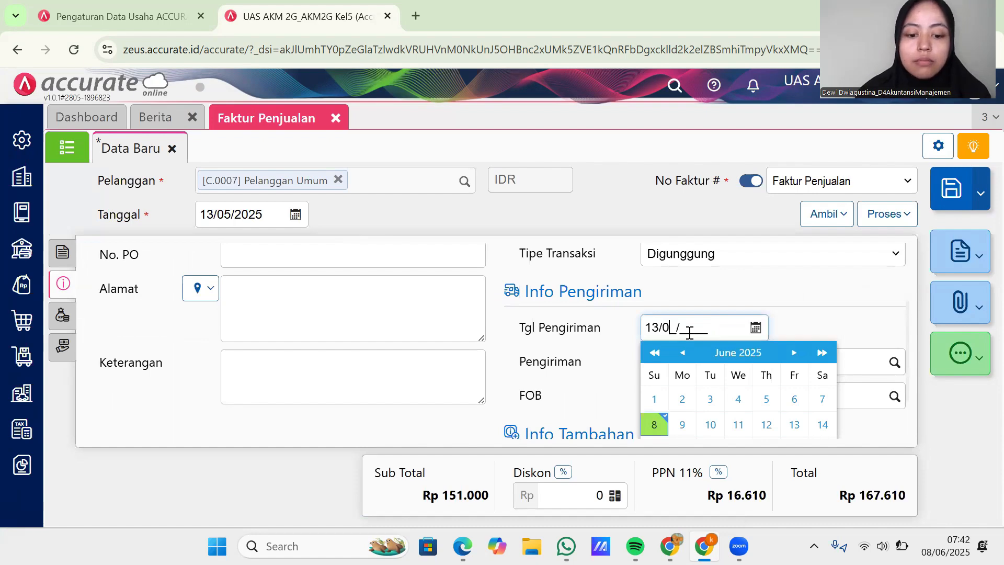
type("5/2025")
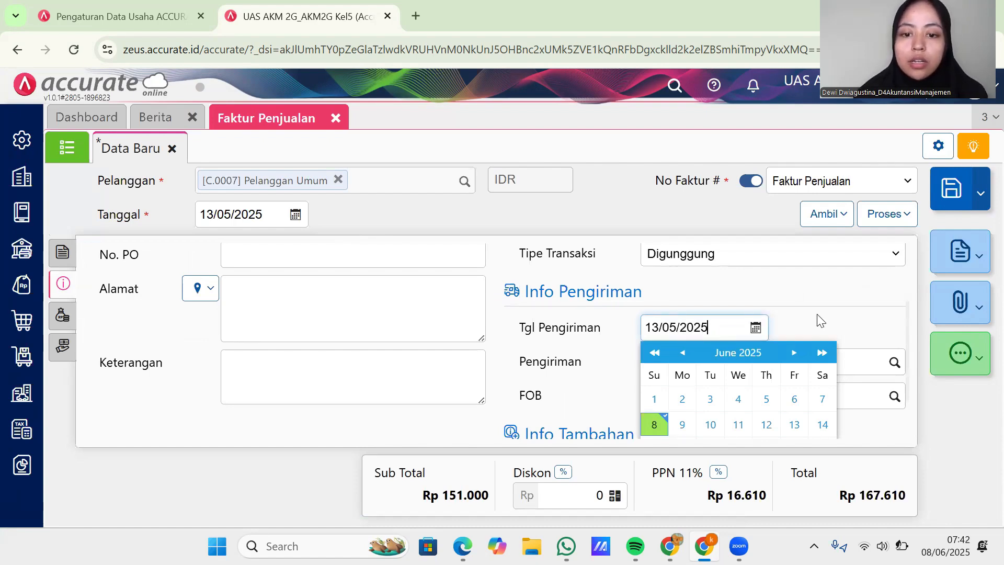
key("Return")
- Check the shipping service in the transaction document, and set the invoice's delivery method (Pengiriman) to Ekspedisi Expres
mouse_move(669, 545)
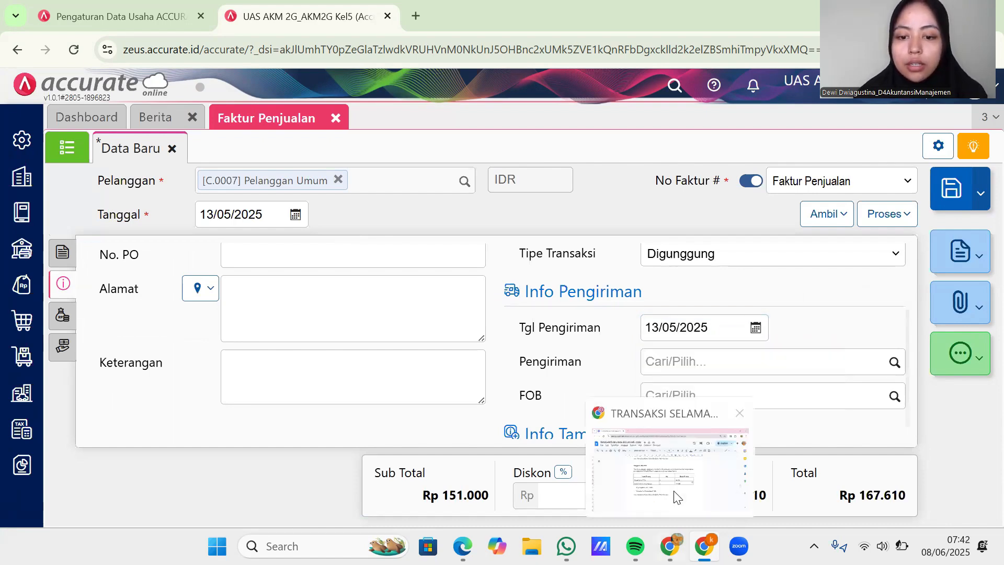
left_click(678, 471)
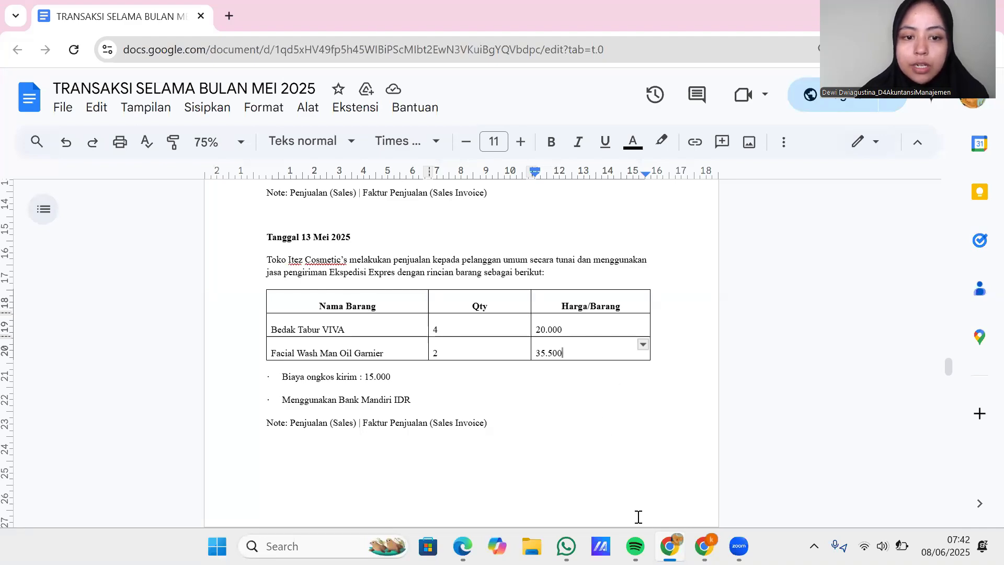
mouse_move(704, 546)
left_click(702, 470)
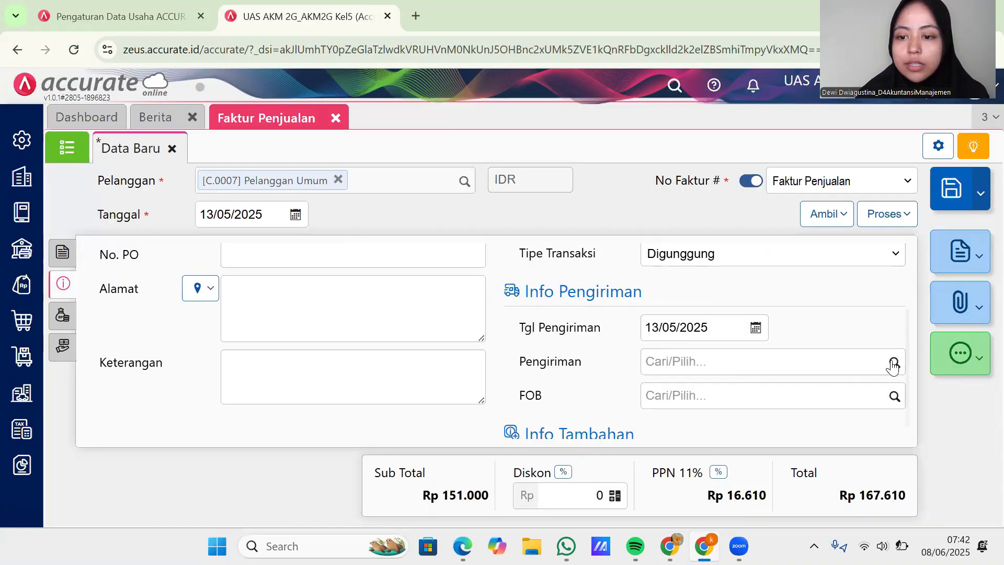
left_click(893, 365)
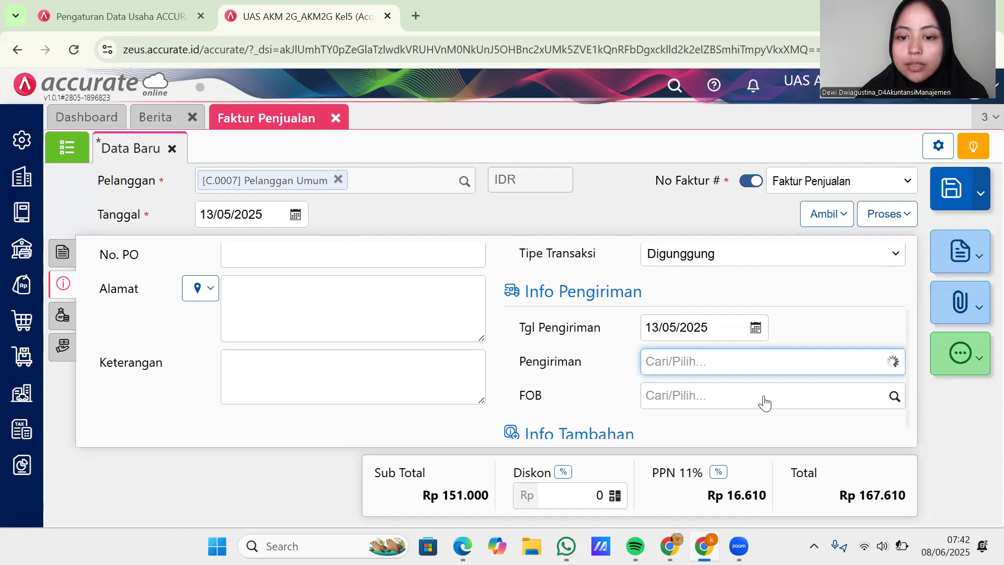
left_click(763, 397)
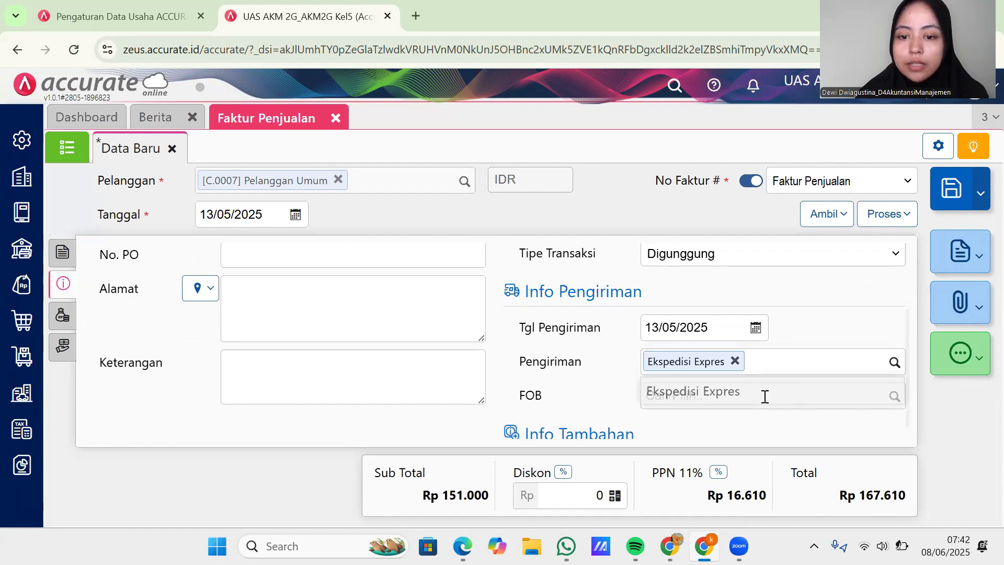
- Add Beban Angkut Pembelian to the invoice's other costs (Biaya Lainnya) with the Rp 15.000 shipping fee from the transaction document
left_click(61, 320)
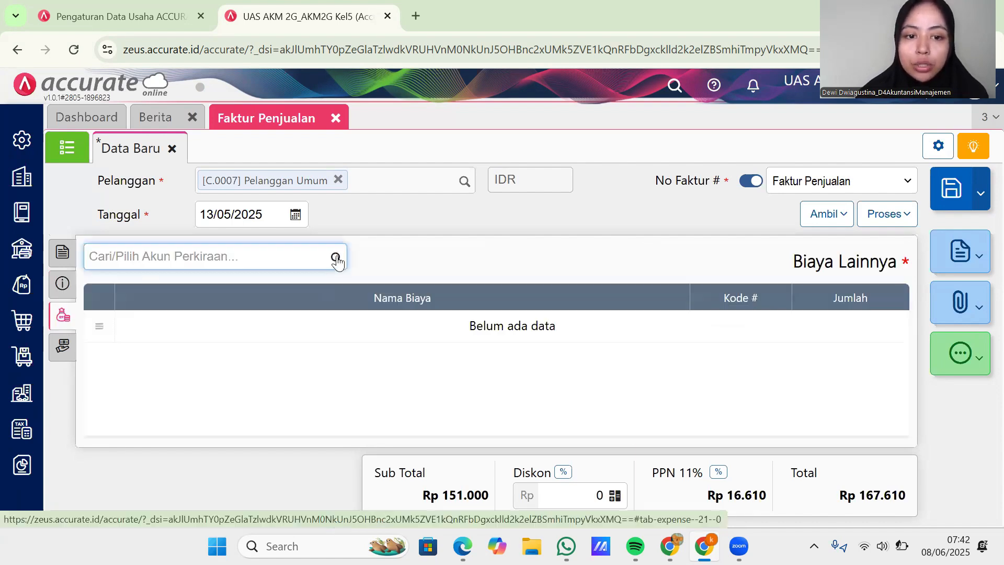
left_click(336, 259)
type("beban angkut")
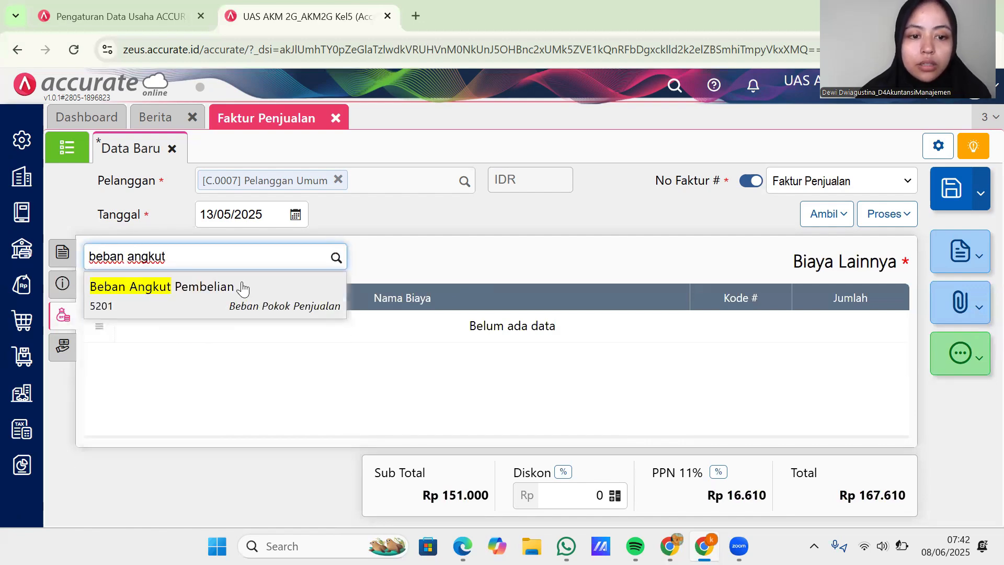
key("Return")
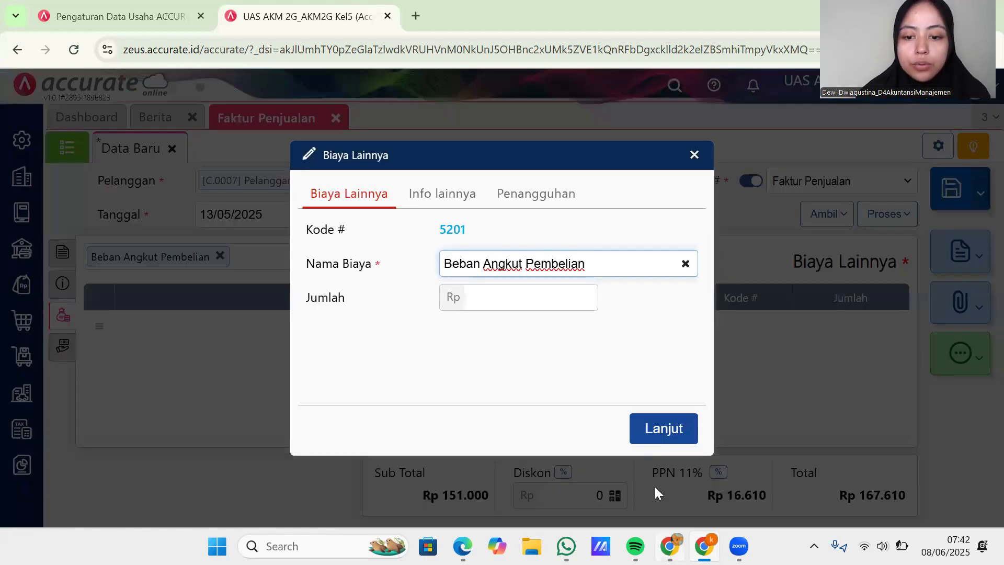
key("alt+Tab")
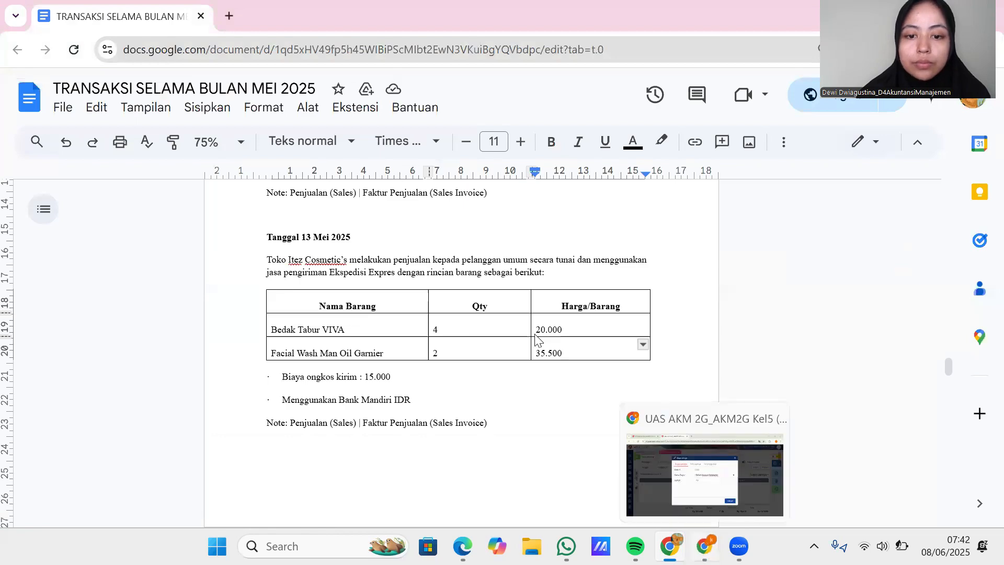
key("alt+Tab")
type("15")
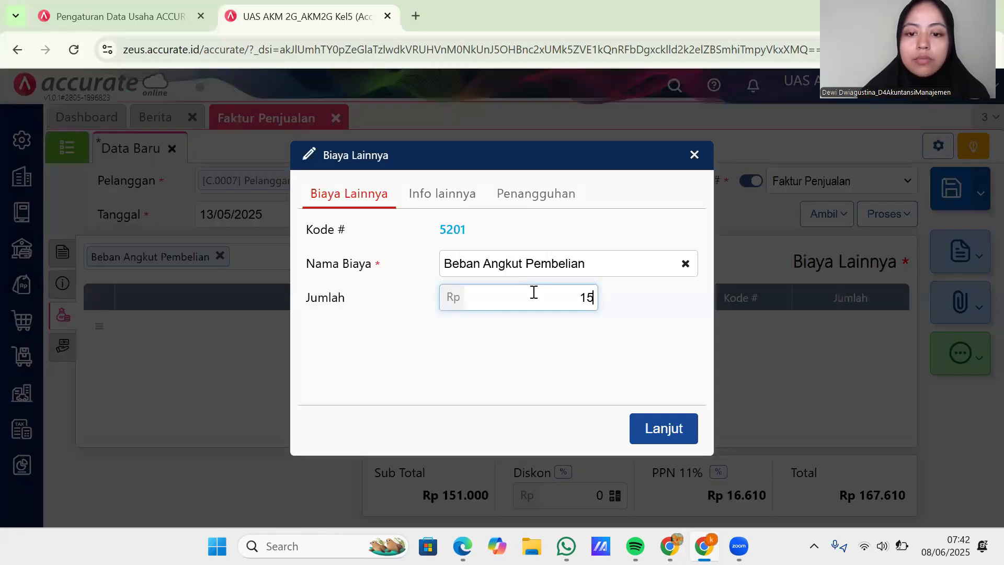
type(".000")
left_click(667, 428)
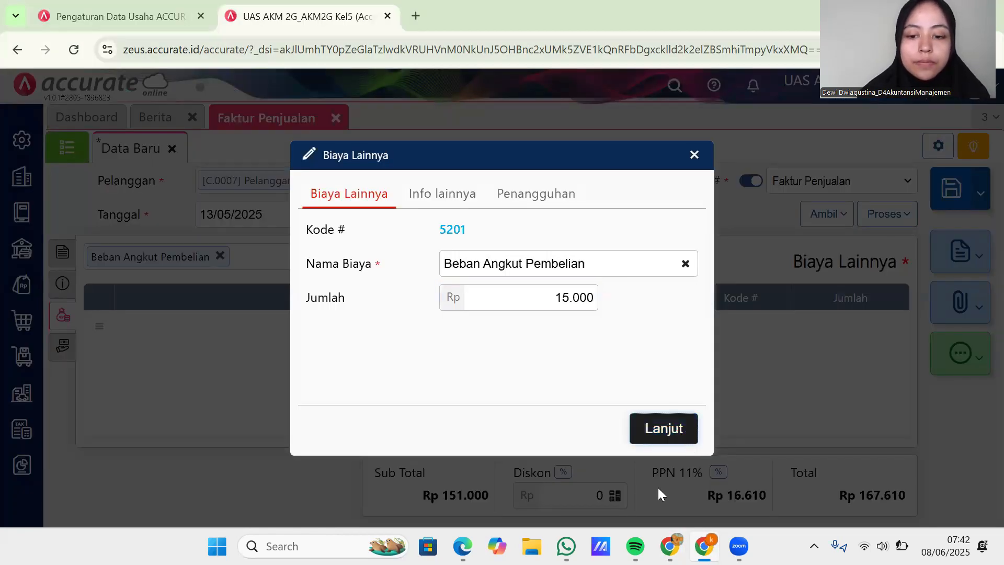
- Check the payment bank in the transaction document, and start the invoice's payment (Pembayaran) with Bank Mandiri IDR as the bank
left_click(671, 470)
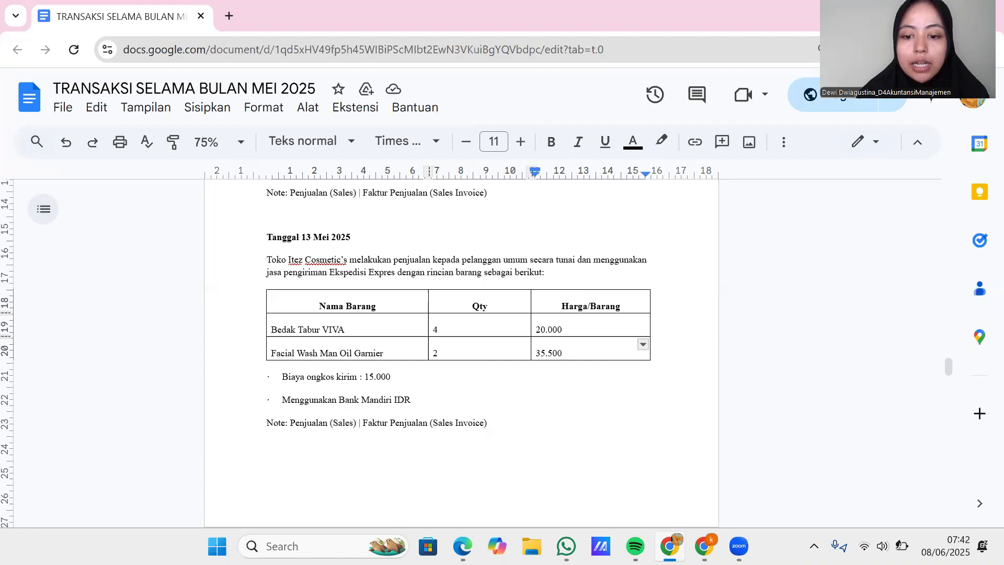
left_click(703, 546)
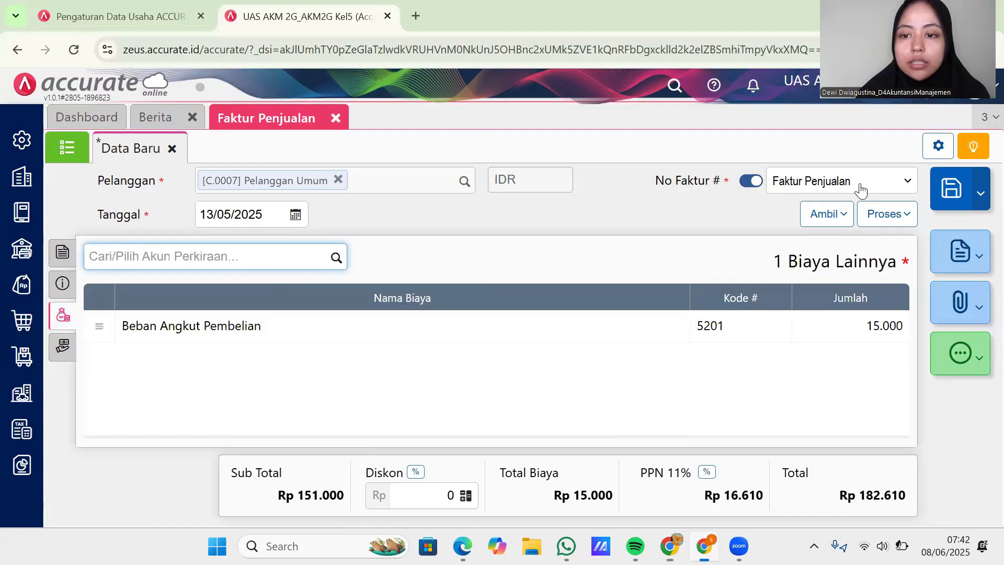
left_click(53, 358)
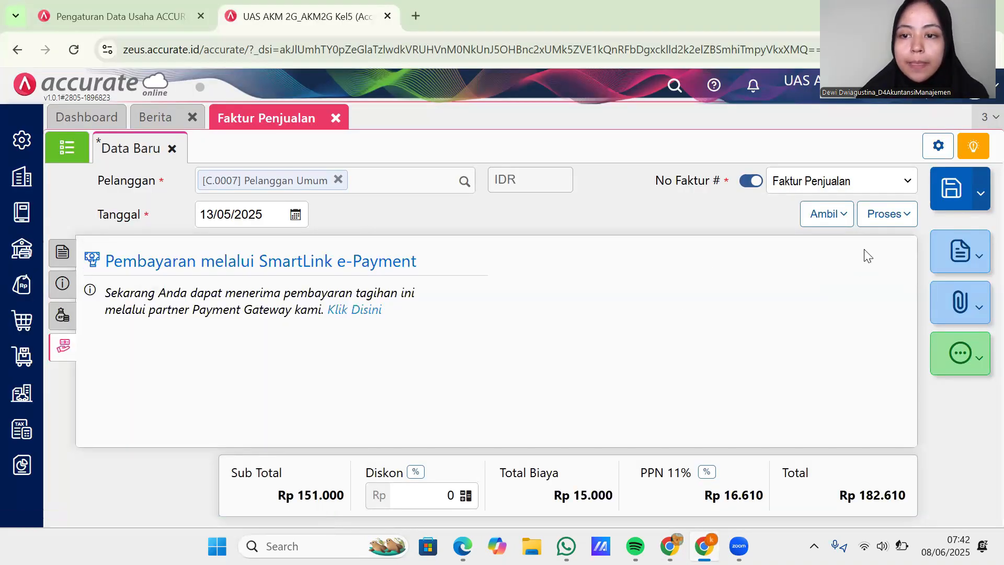
left_click(893, 228)
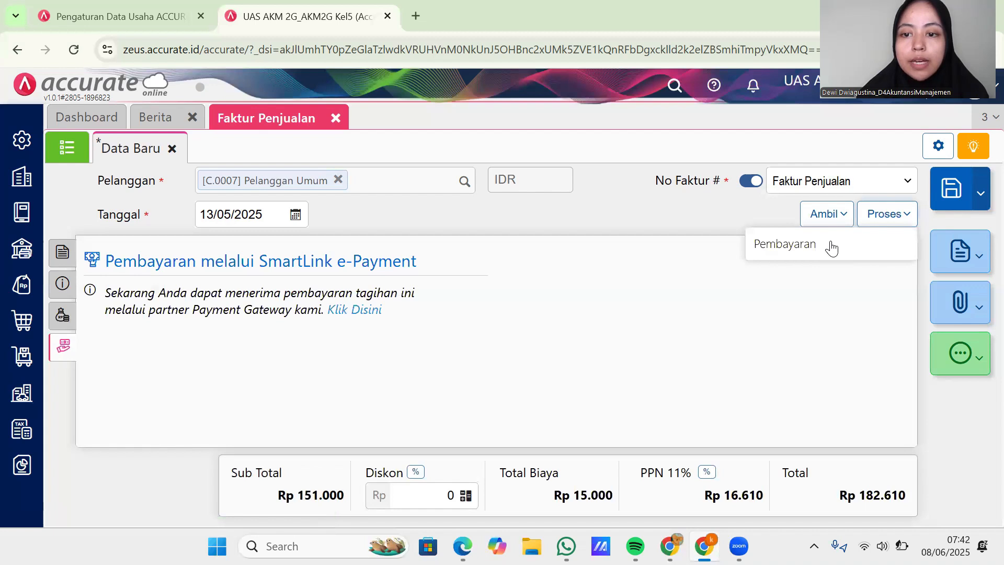
left_click(832, 246)
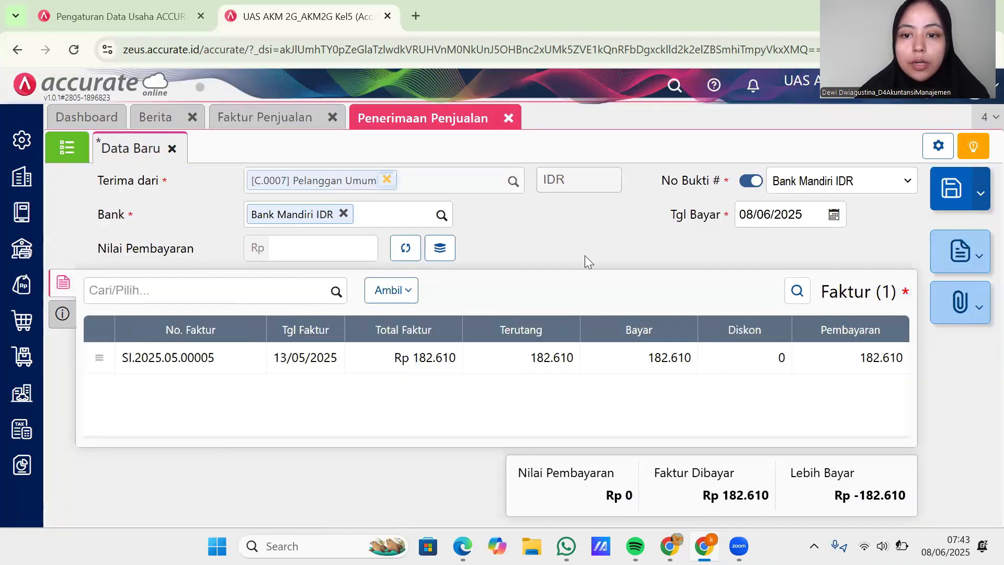
- Set the sales receipt's payment date (Tgl Bayar) to 13/05/2025
left_click(795, 216)
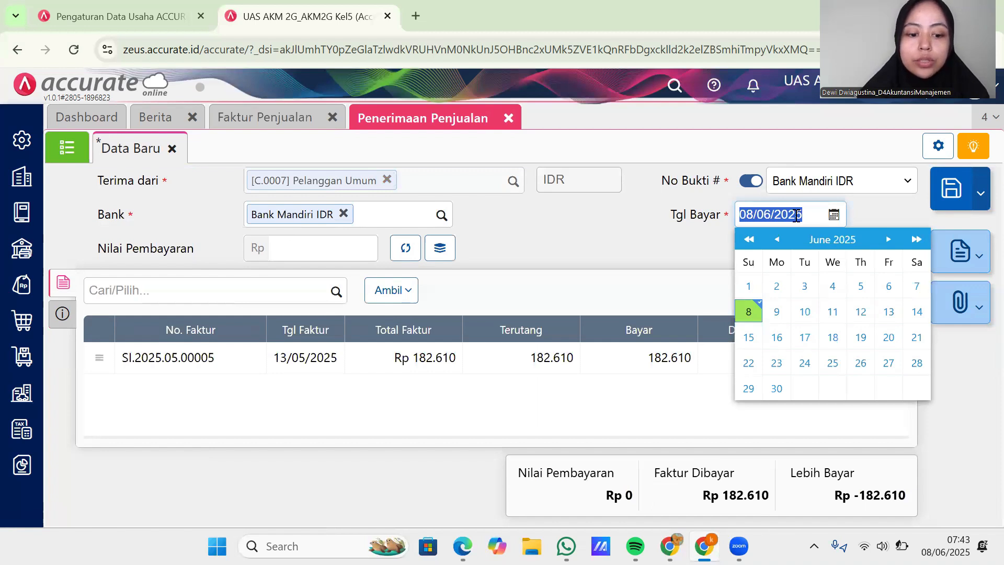
type("13/")
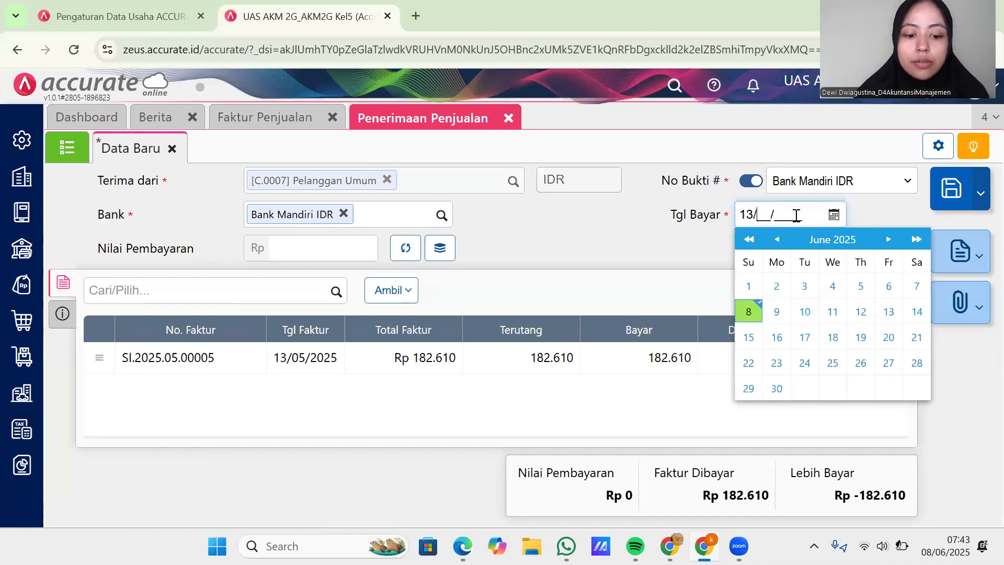
type("05/225")
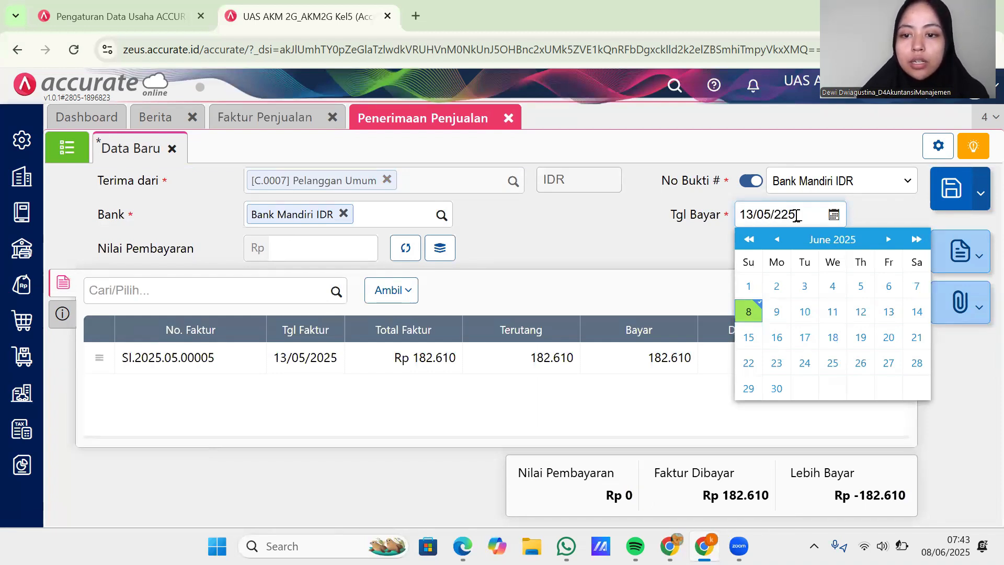
key("BackSpace")
key("BackSpace")
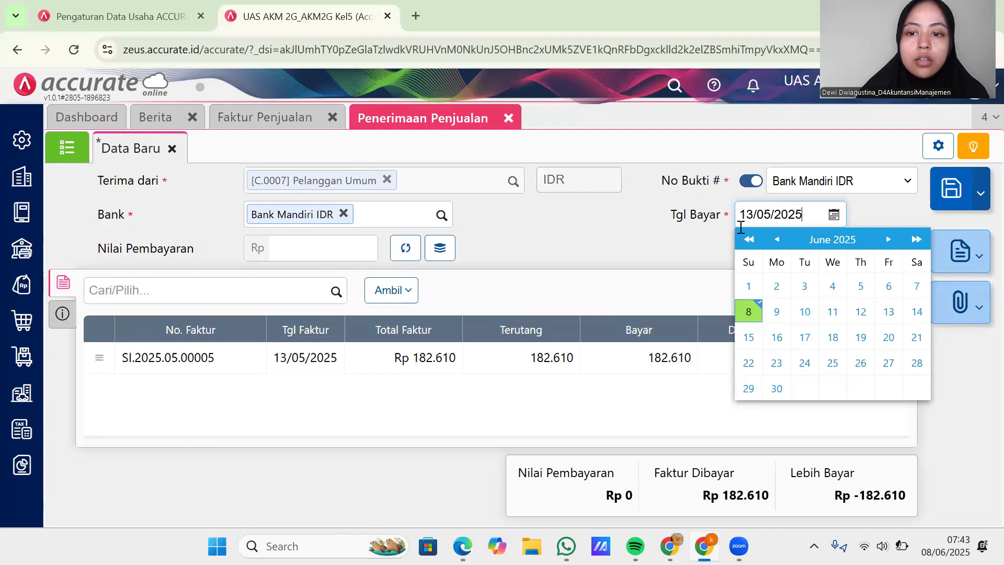
left_click(587, 253)
- Set the receipt's payment method (Metode Bayar) to Transfer Bank, fill in the payment value from the invoice total, and save the receipt
left_click(68, 310)
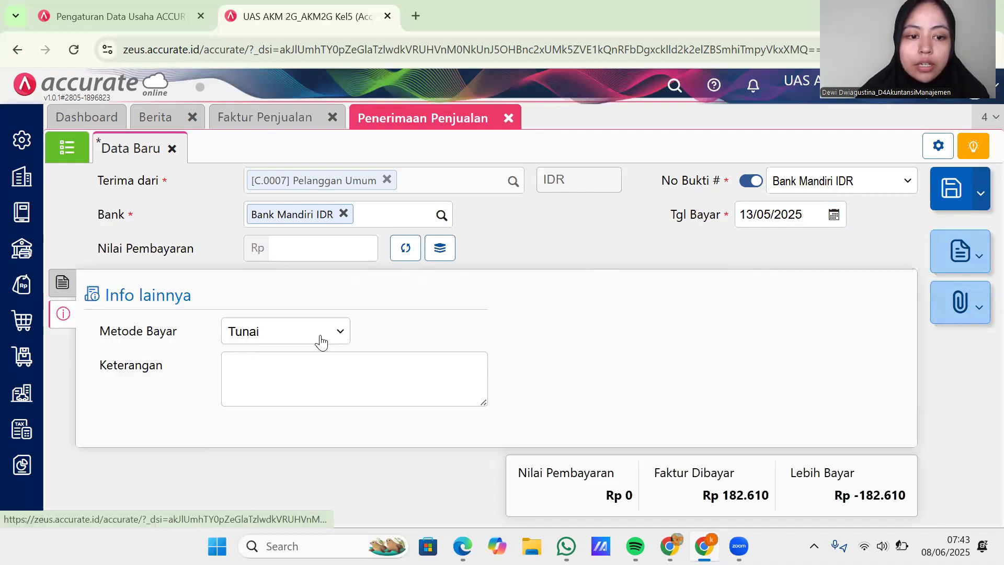
left_click(326, 343)
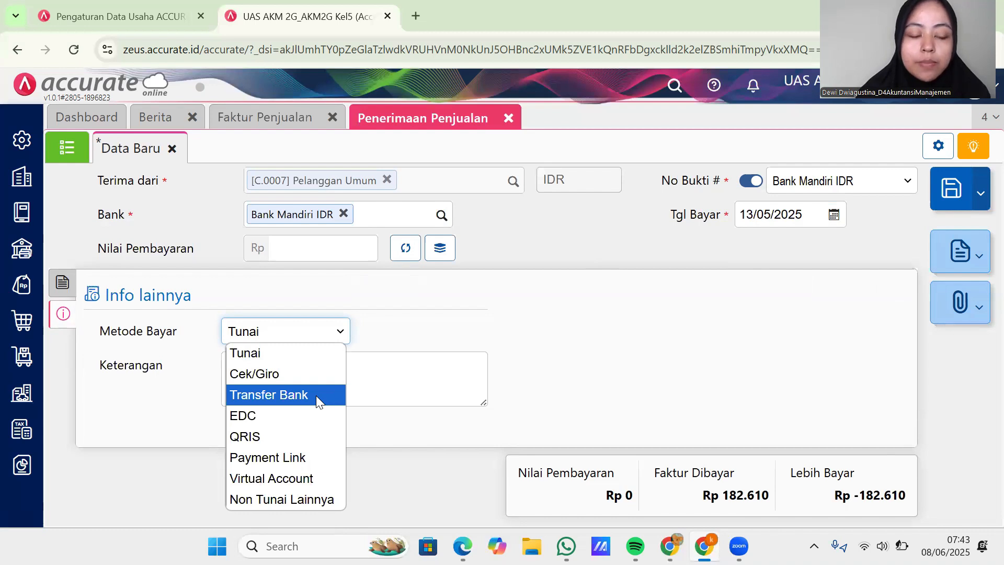
left_click(316, 396)
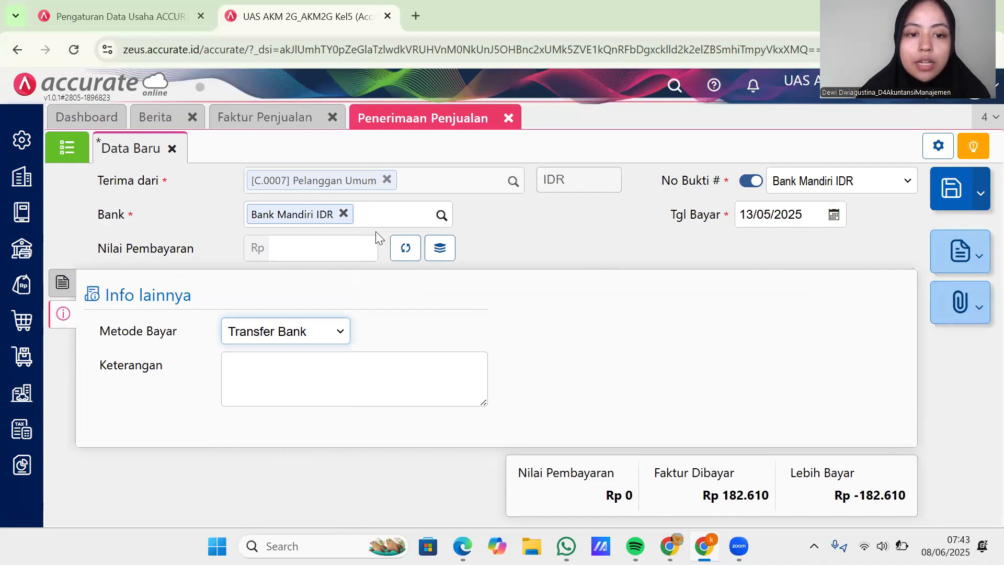
left_click(411, 253)
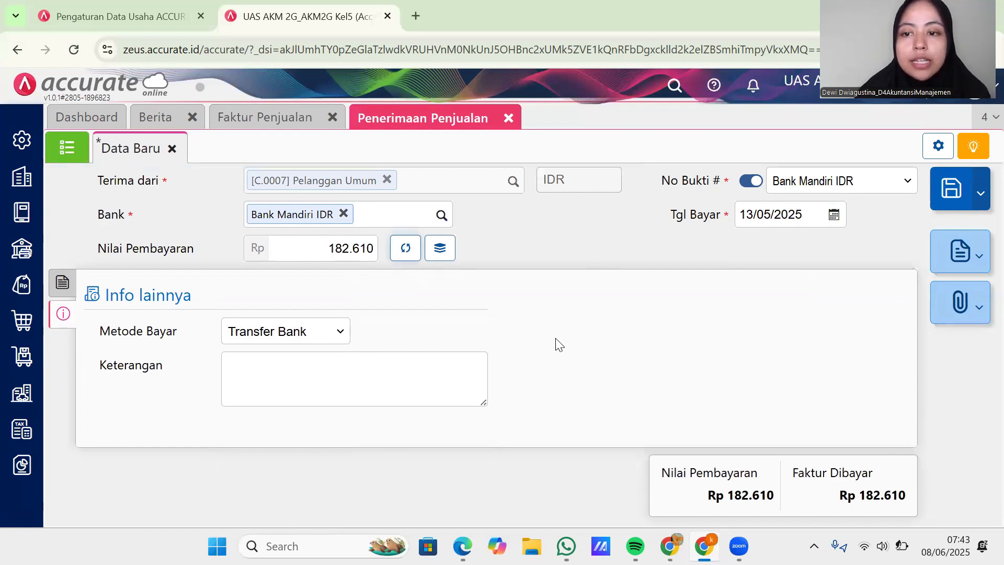
left_click(952, 184)
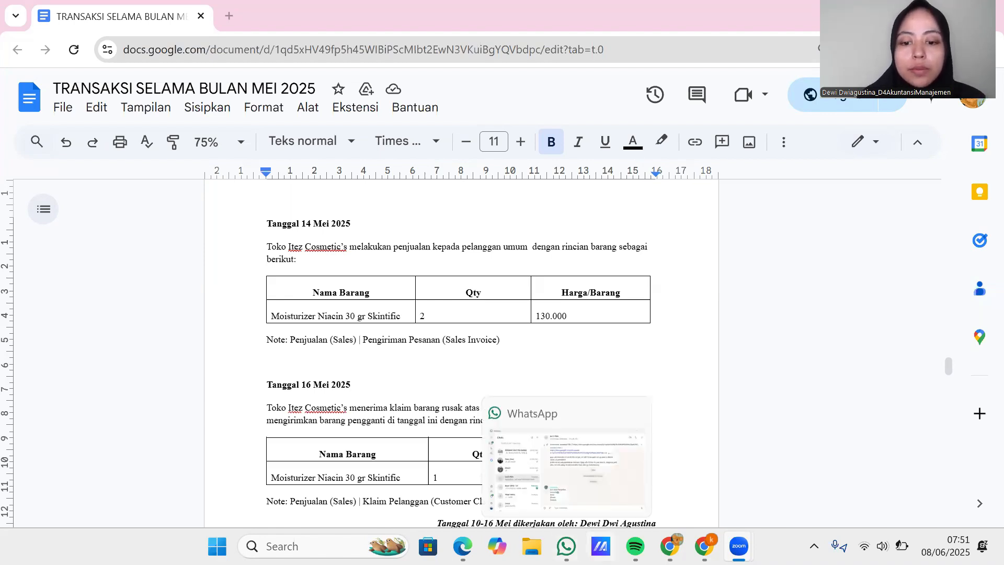
- Check the 14 May sale in the transaction document, and return to Accurate Online
left_click(670, 546)
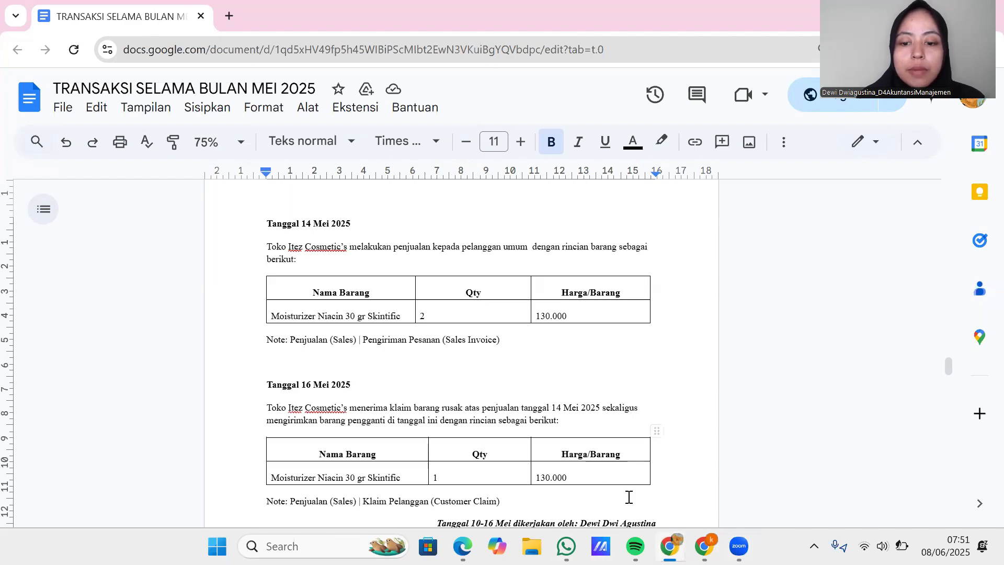
left_click(704, 546)
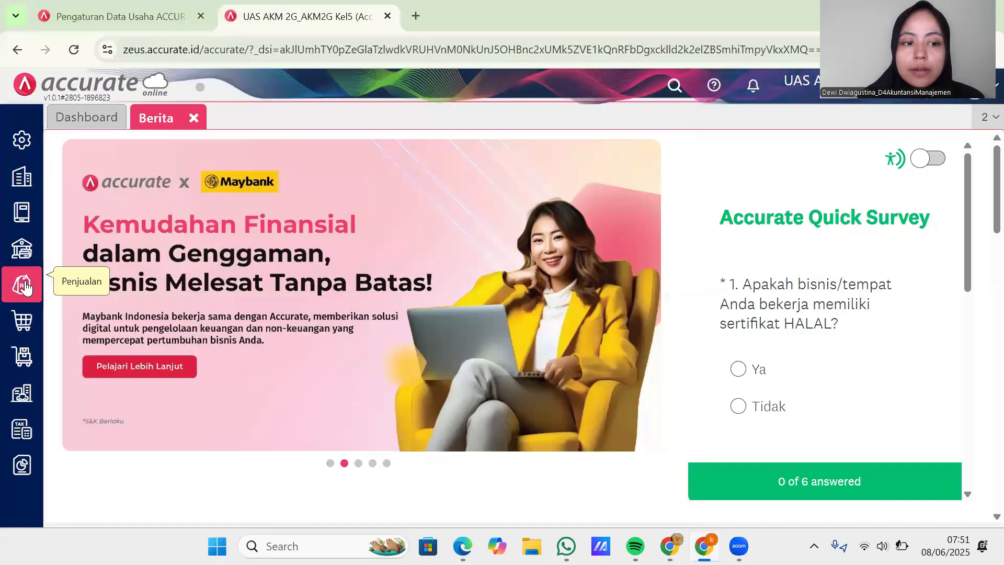
left_click(24, 288)
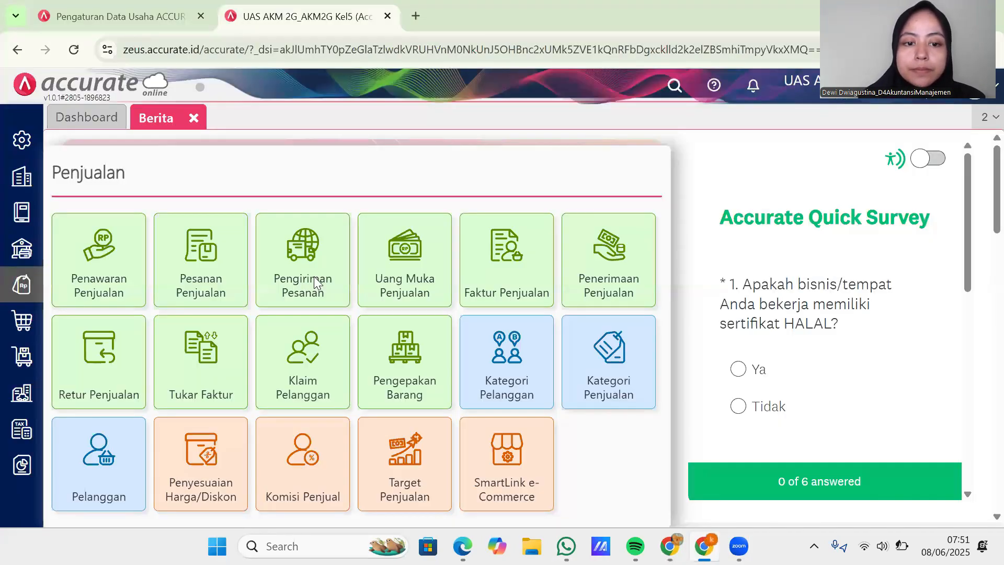
left_click(314, 276)
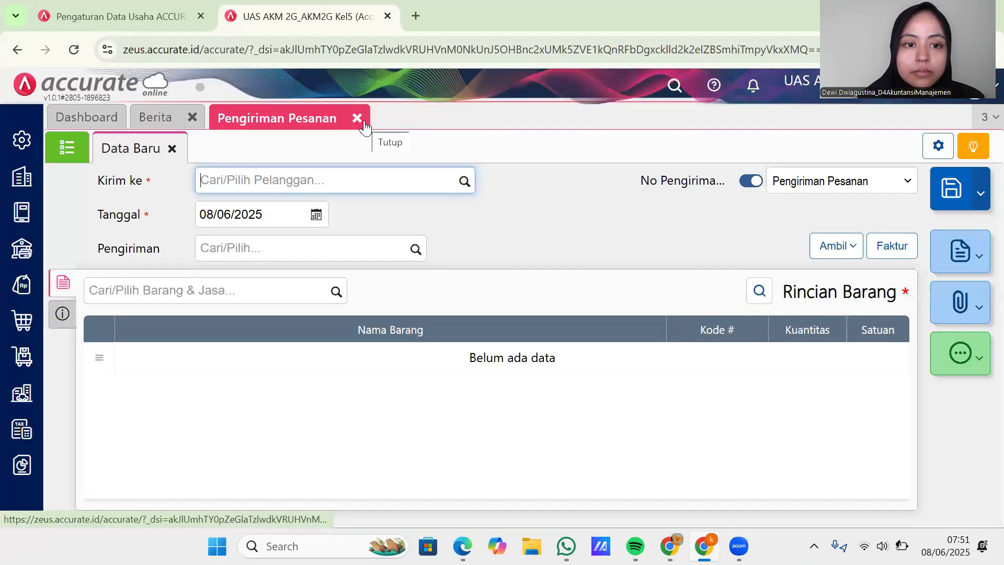
left_click(357, 118)
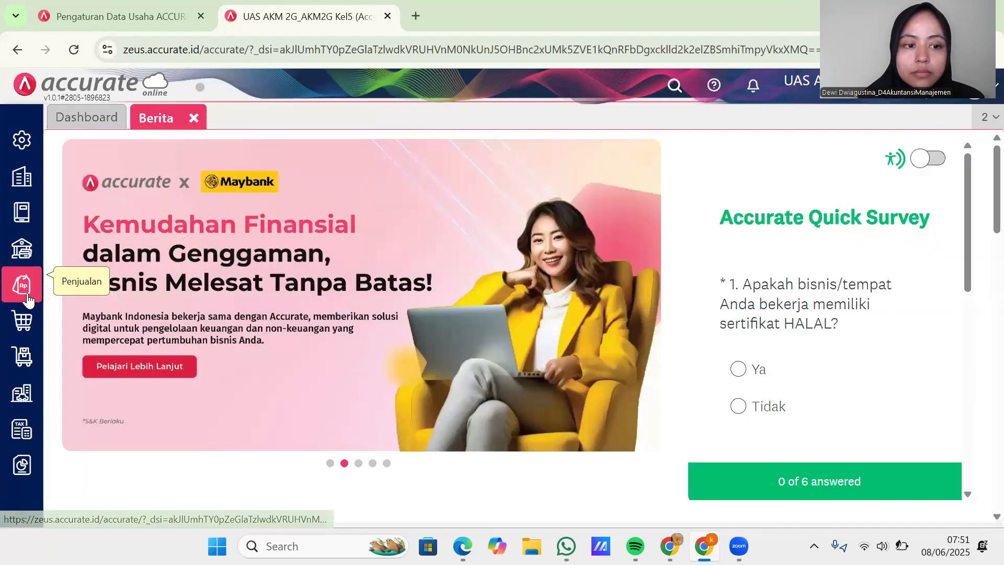
- Start a new order delivery (Pengiriman Pesanan) in the sales module, and select Pelanggan Umum as its recipient (Kirim ke)
left_click(51, 291)
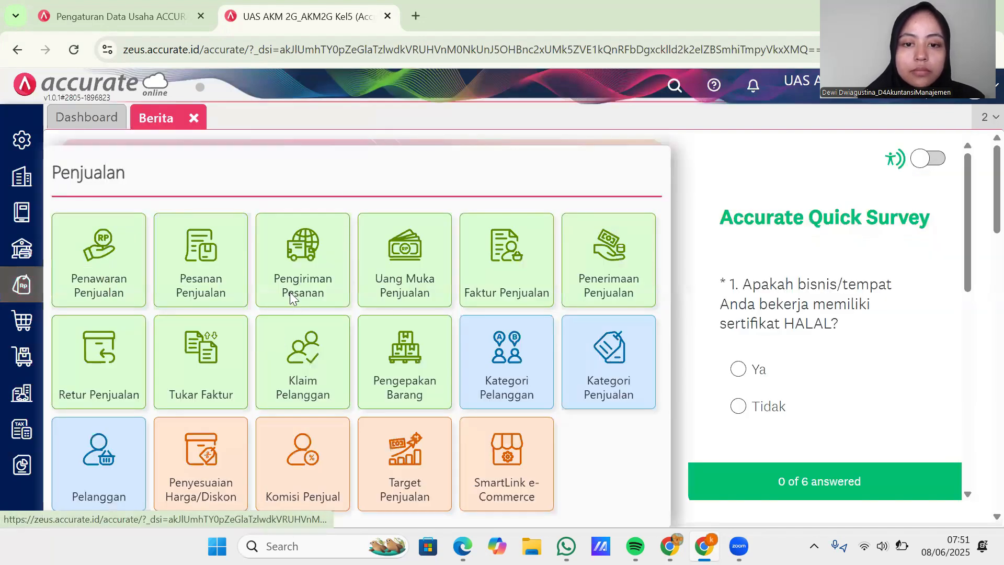
left_click(495, 259)
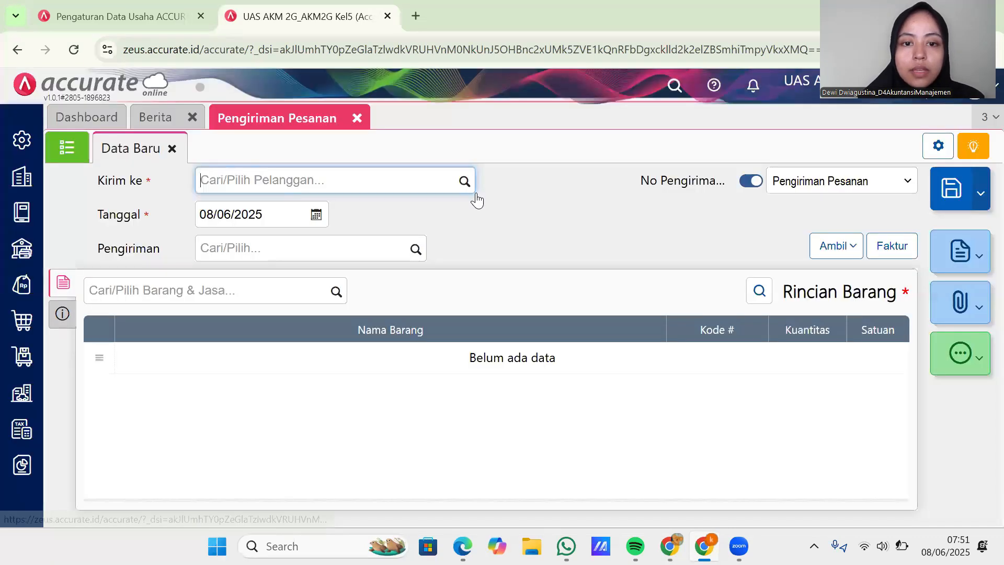
type("p")
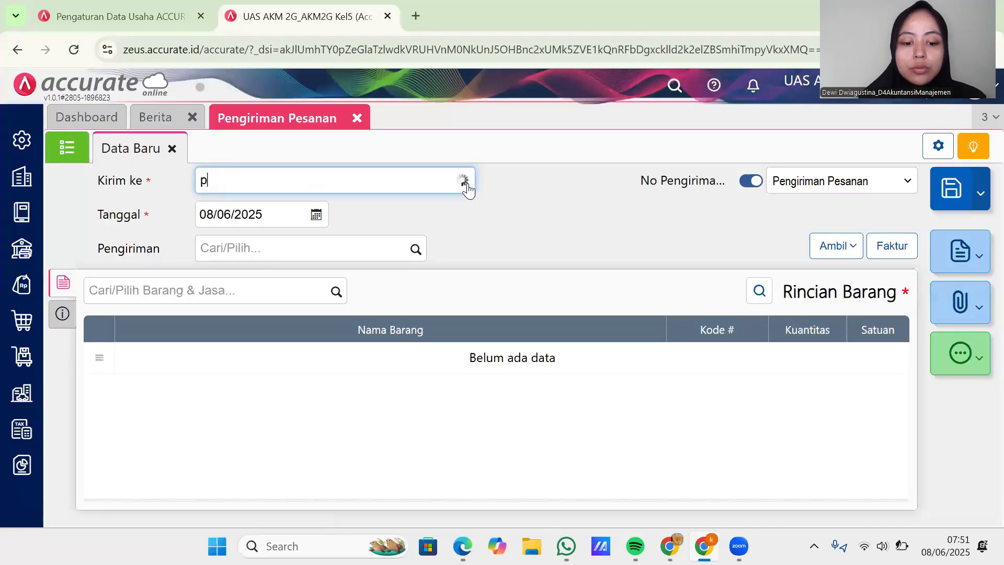
type("elanggan")
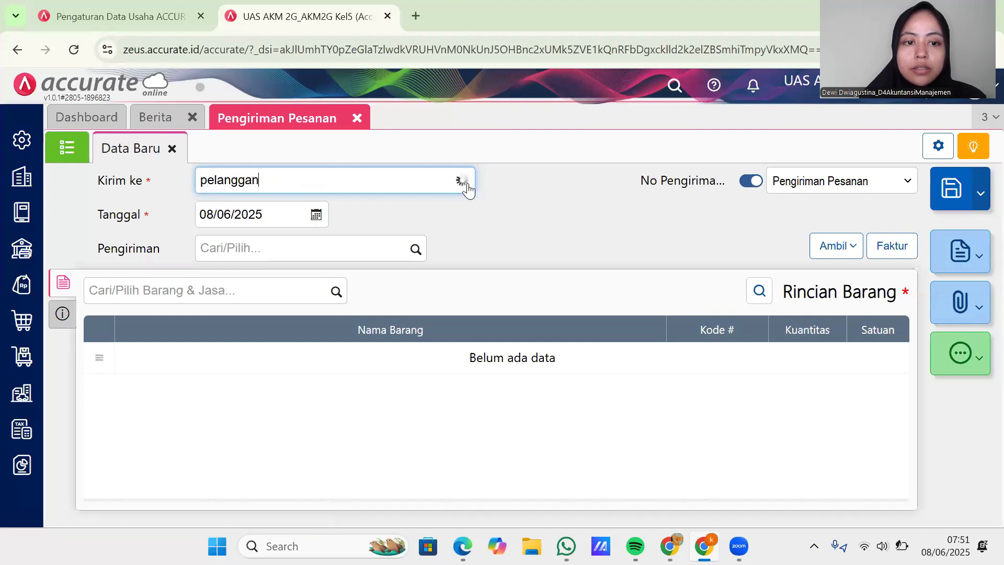
type(" umum")
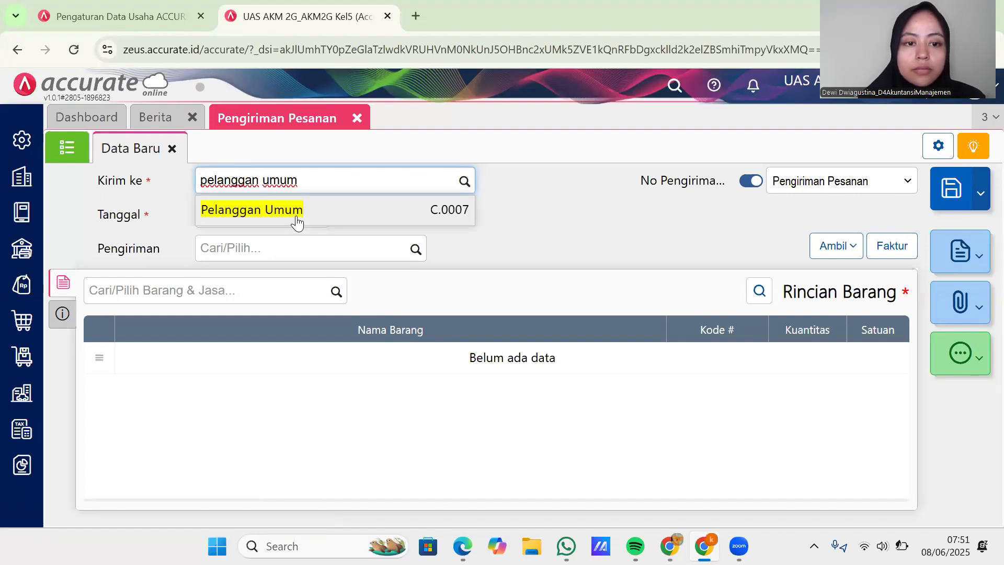
left_click(297, 221)
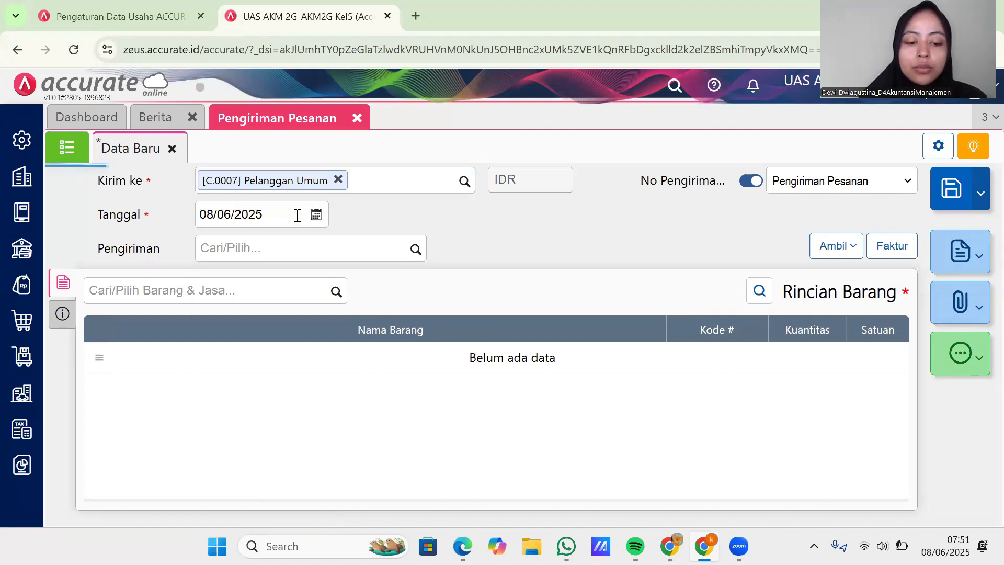
- Set the order delivery's date (Tanggal) to 14/05/2025 and its shipping method (Pengiriman) to Ekspedisi Expres
left_click(297, 215)
type("14/")
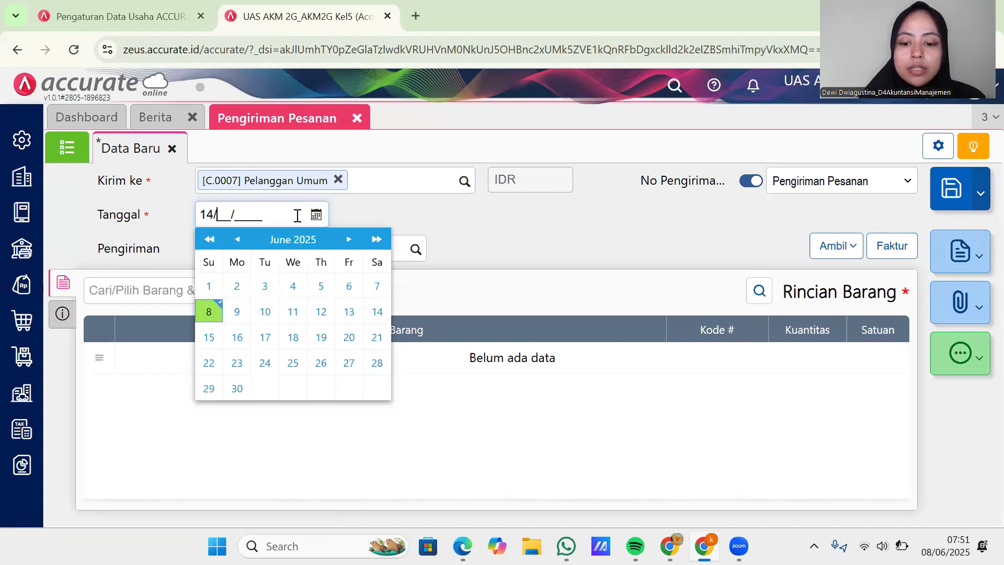
type("05/202")
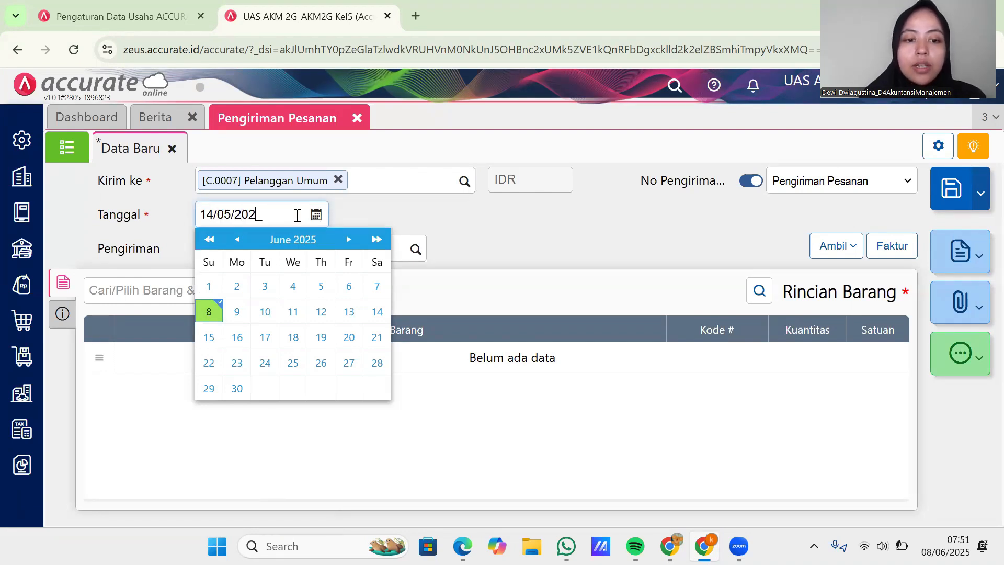
type("5")
left_click(464, 219)
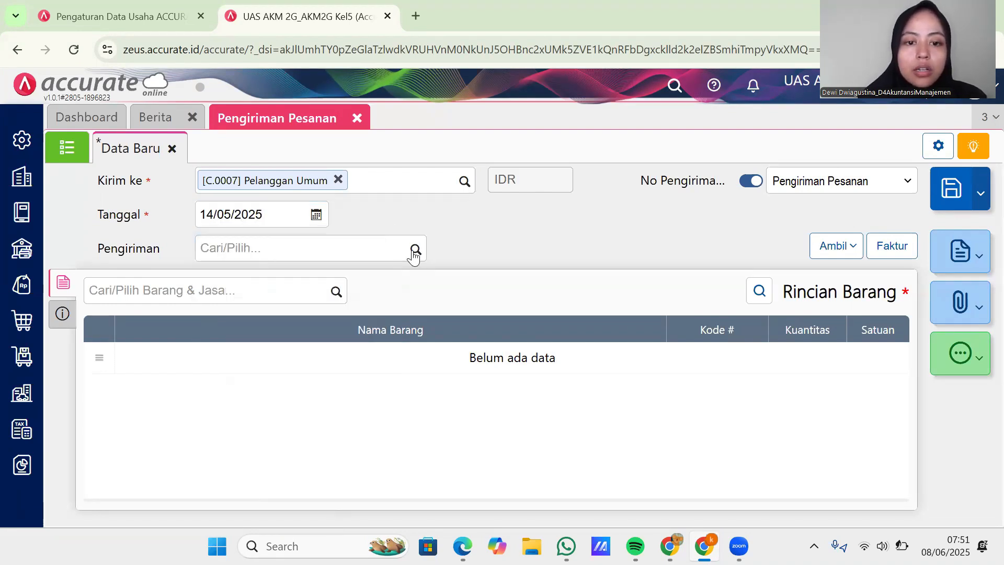
left_click(416, 249)
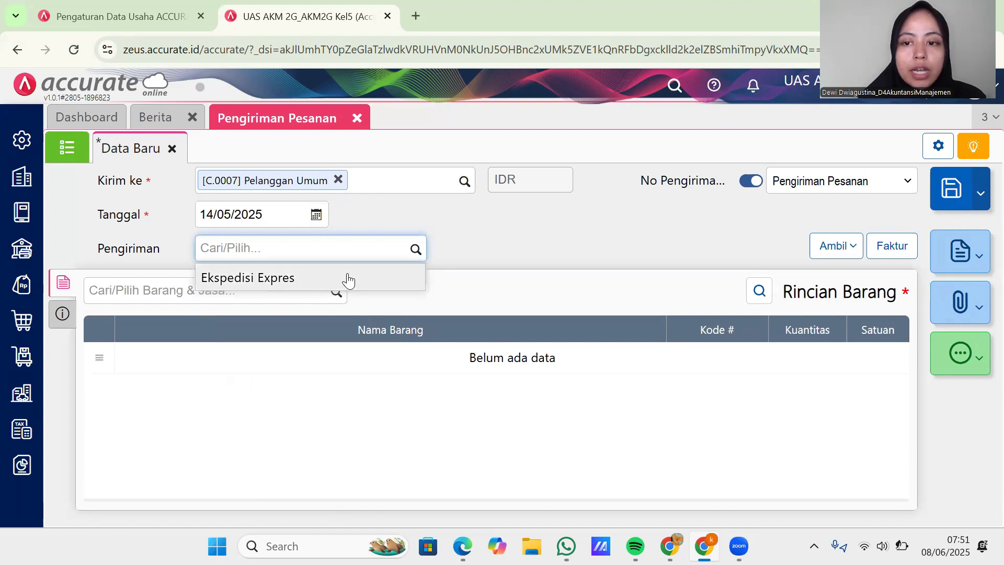
left_click(347, 277)
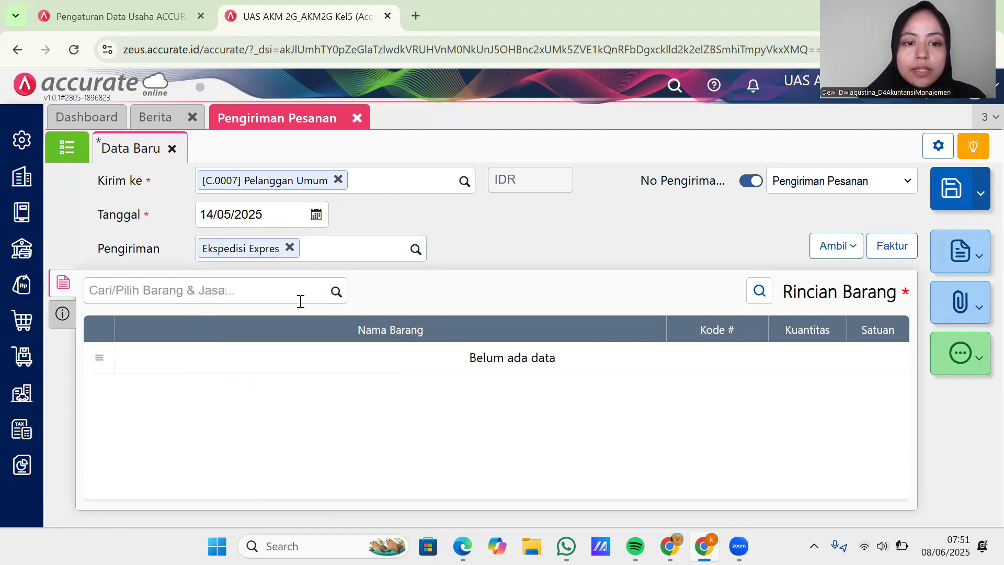
- Add Moisturizer Niacin 30 gr Skintific to the delivery's items with a quantity (Kuantitas) of 2 units
left_click(335, 292)
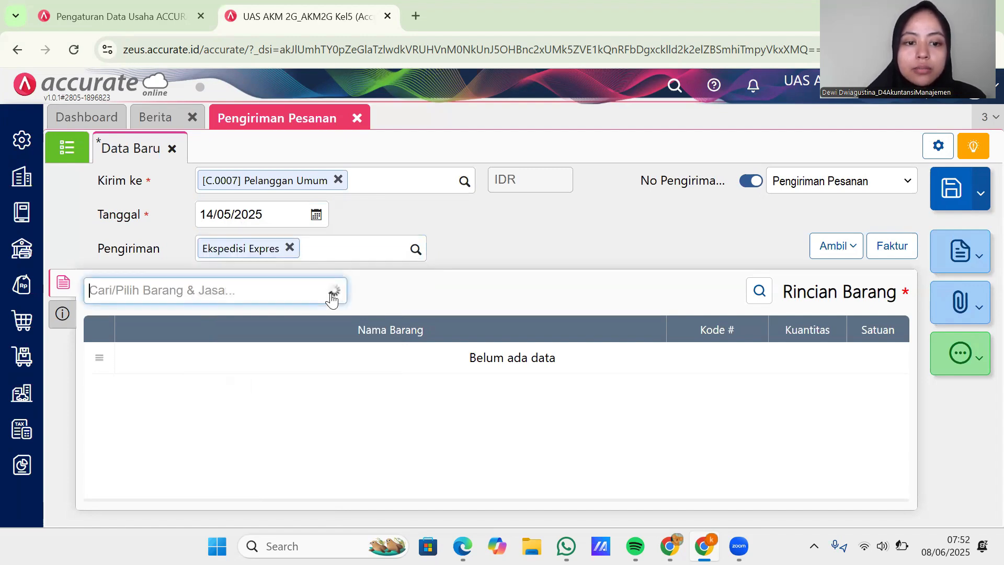
type("mo")
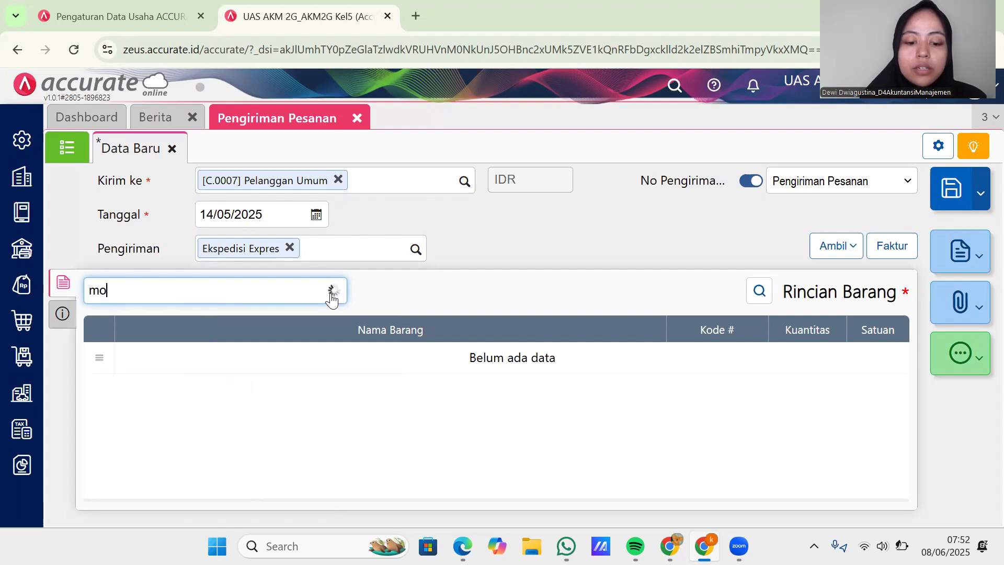
type("istu")
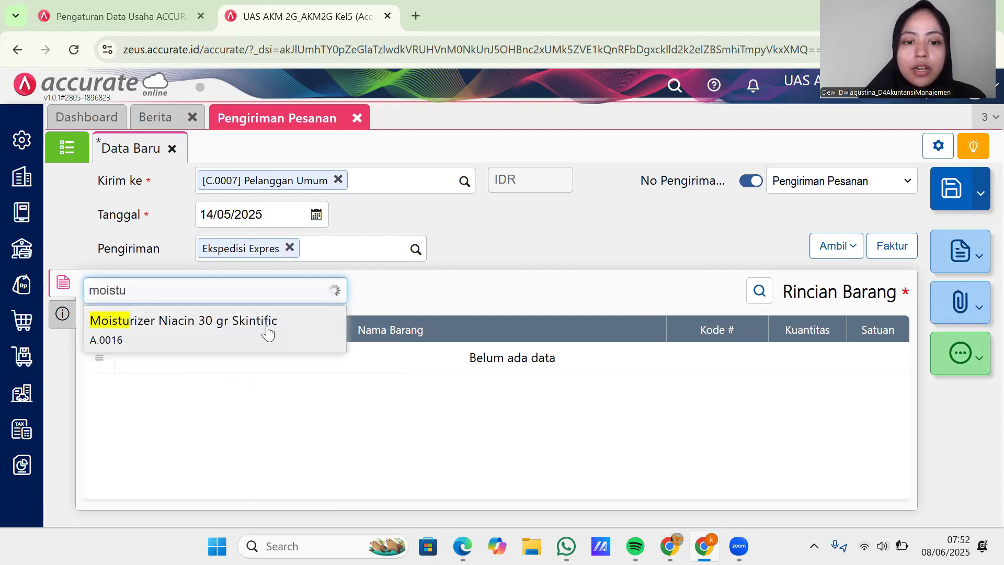
left_click(267, 325)
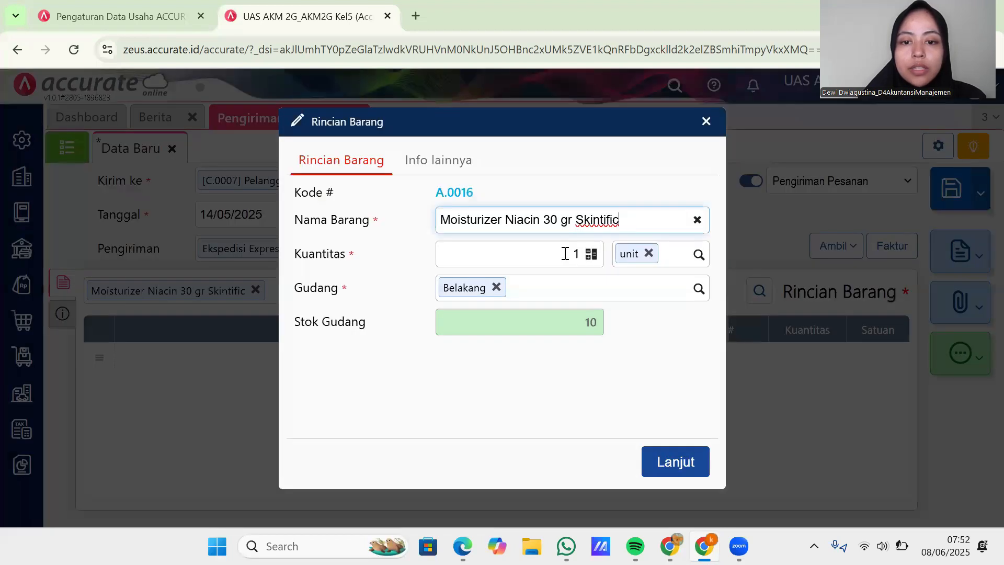
left_click(565, 253)
type("2")
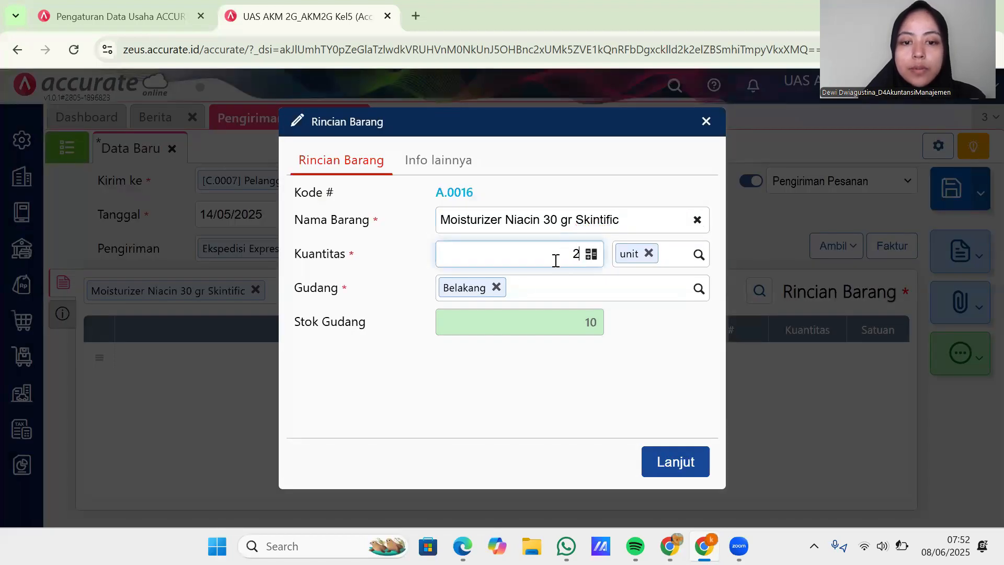
- Change the moisturizer's warehouse (Gudang) to Store and confirm the item details
left_click(495, 288)
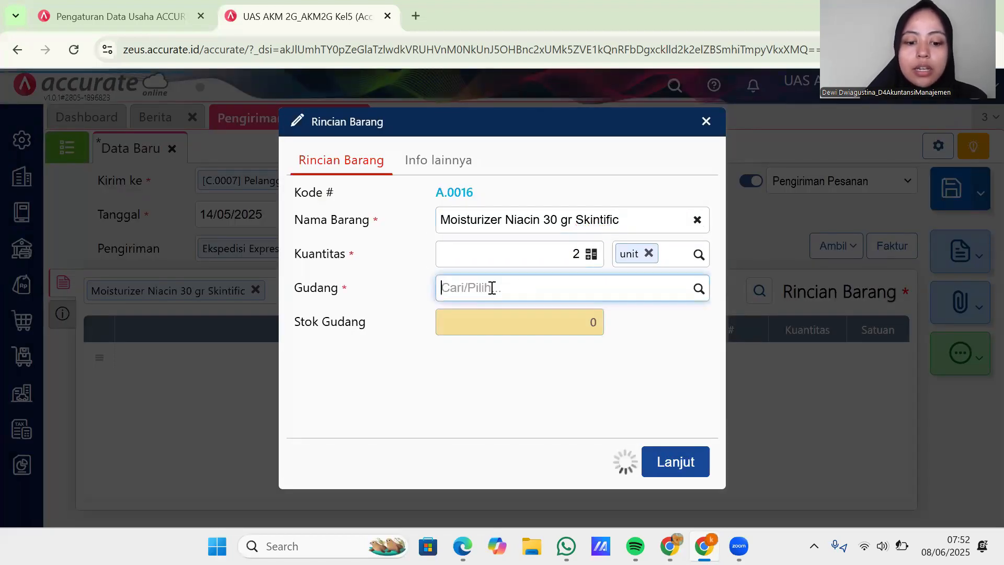
type("st")
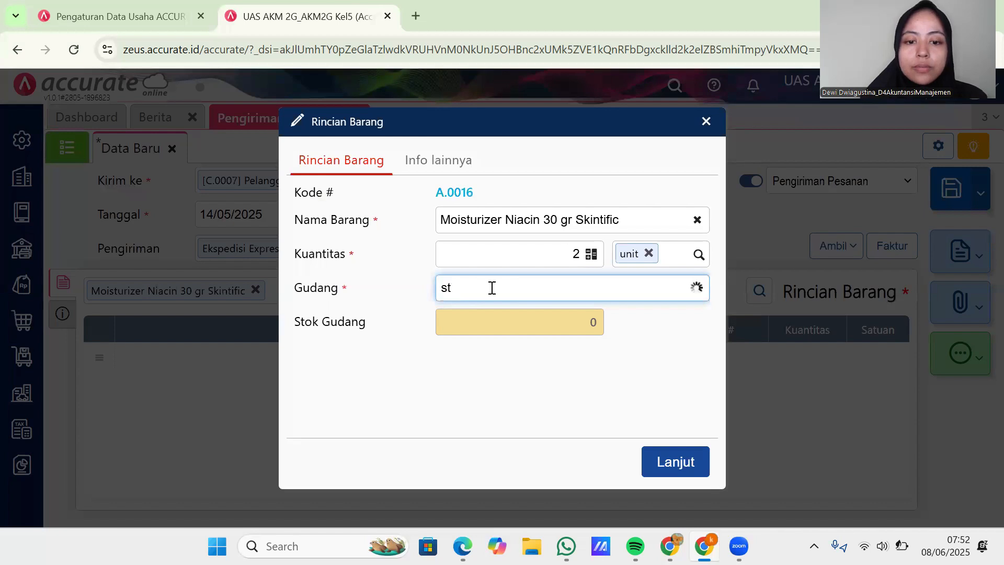
type("ore")
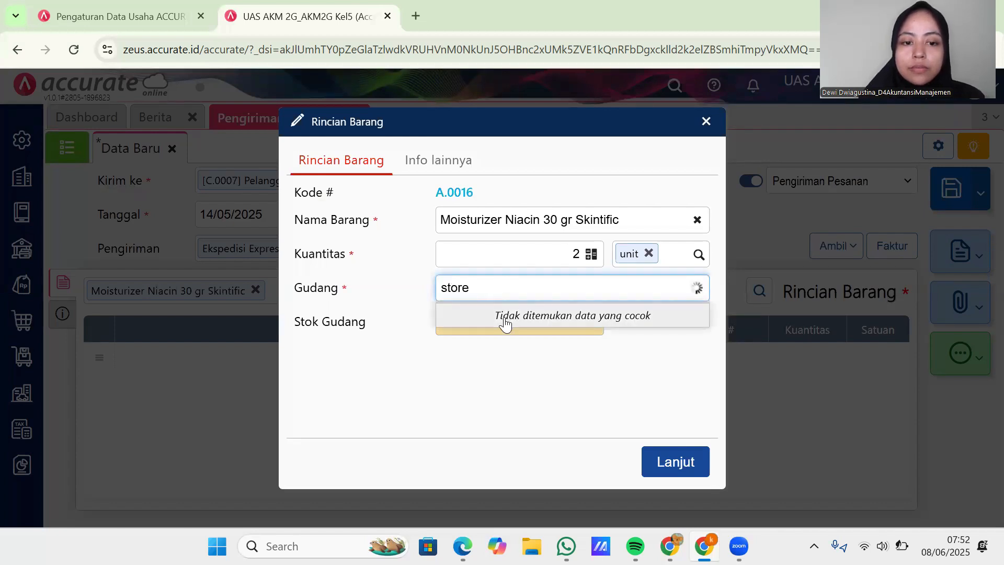
left_click(514, 317)
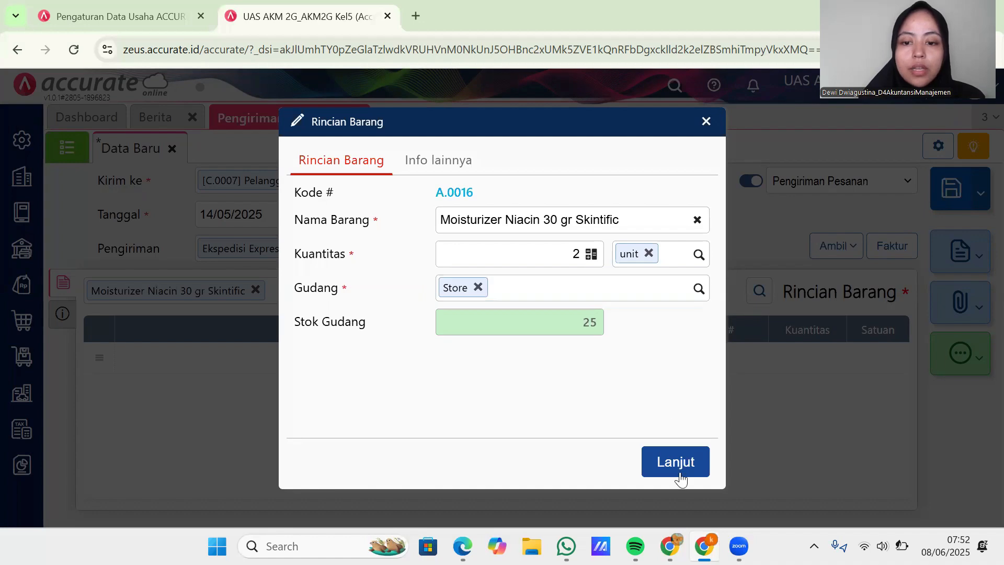
left_click(678, 476)
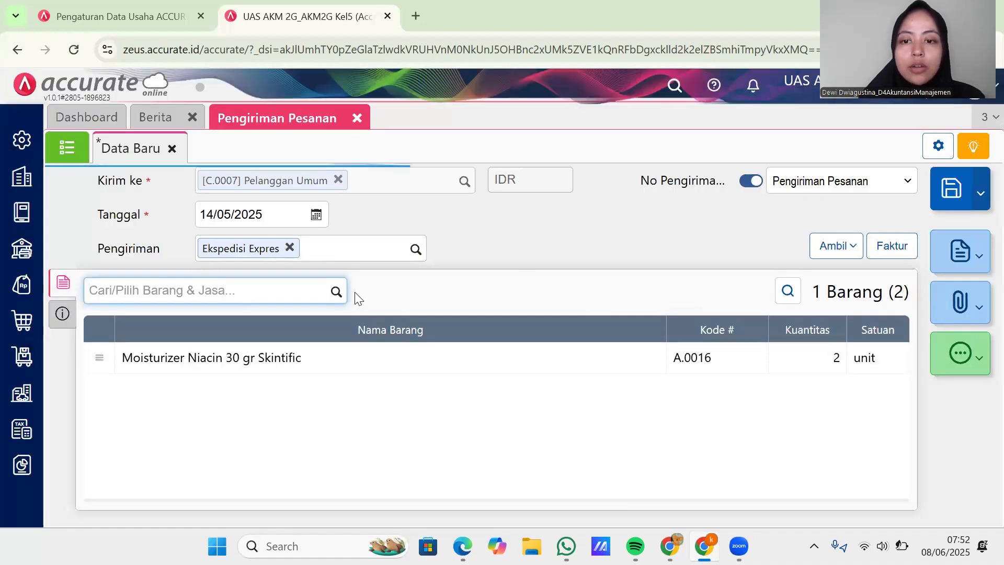
- Check the delivery's additional information, save the order delivery, and close the Pengiriman Pesanan module
left_click(60, 325)
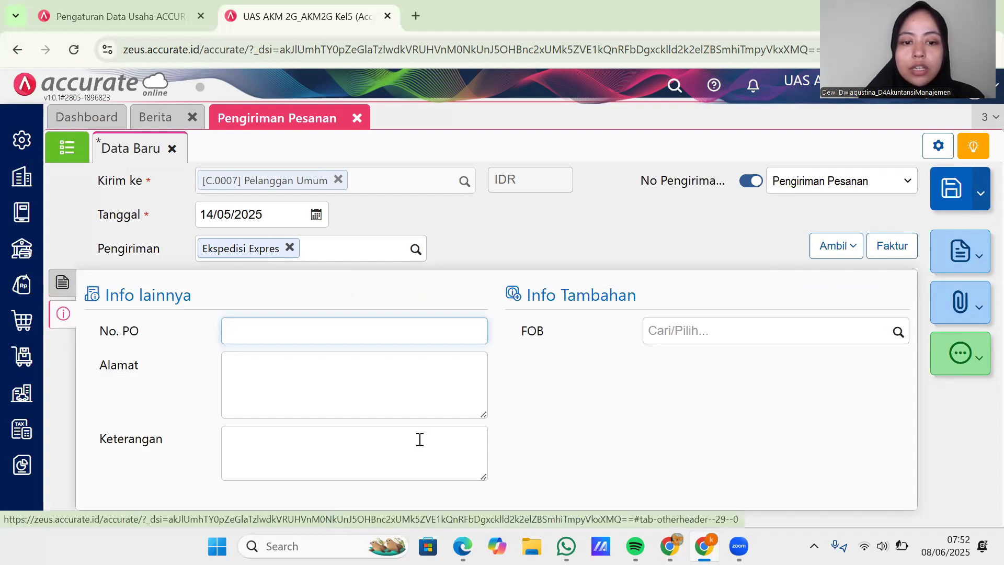
left_click(62, 282)
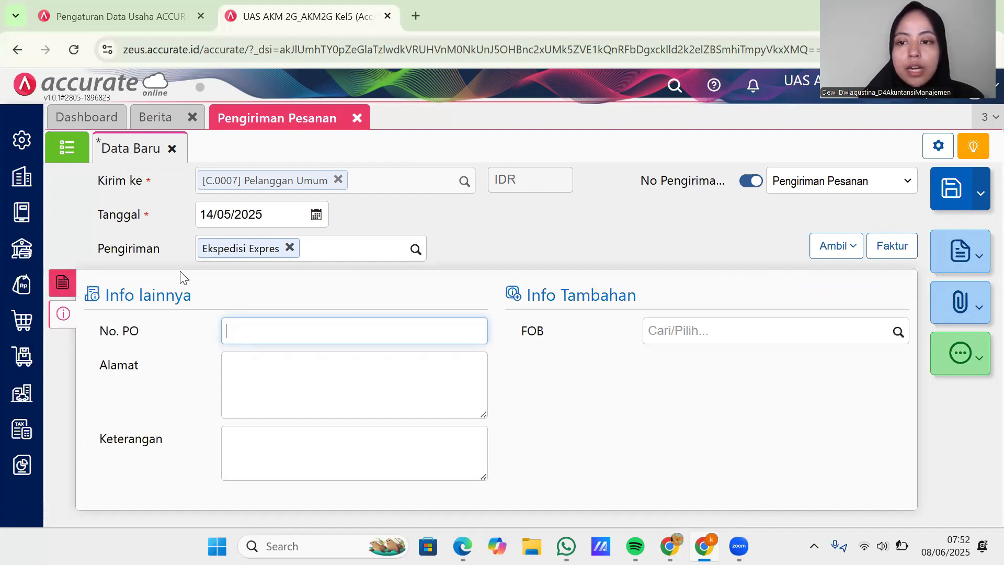
left_click(943, 198)
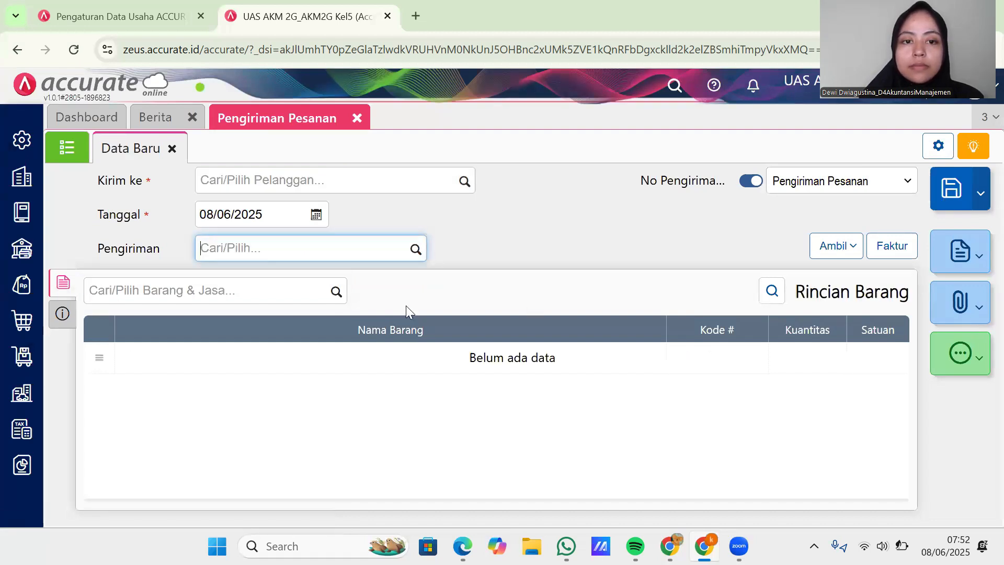
left_click(356, 122)
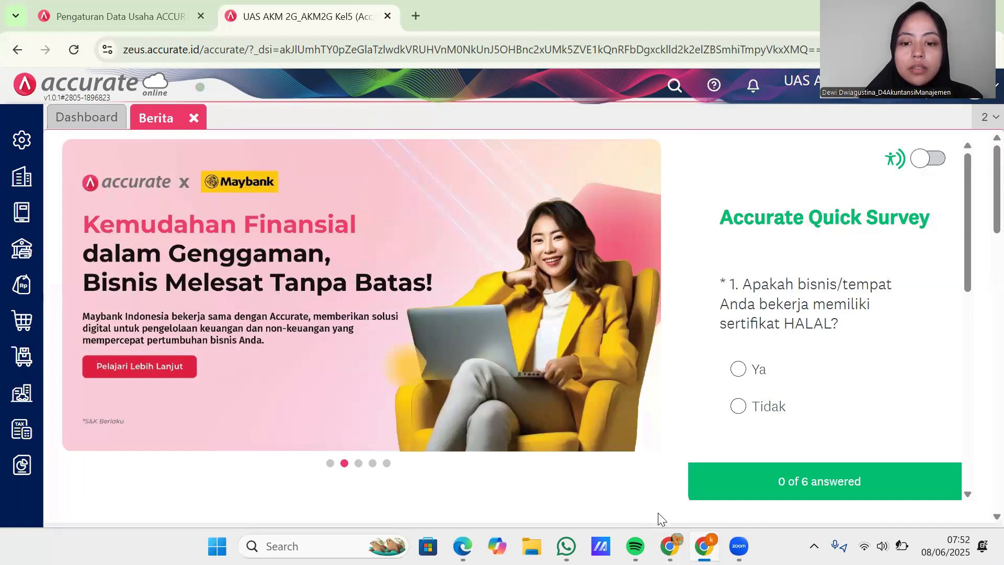
- Check the 16 May damaged-goods claim in the transaction document, and return to Accurate Online
key("alt+Tab")
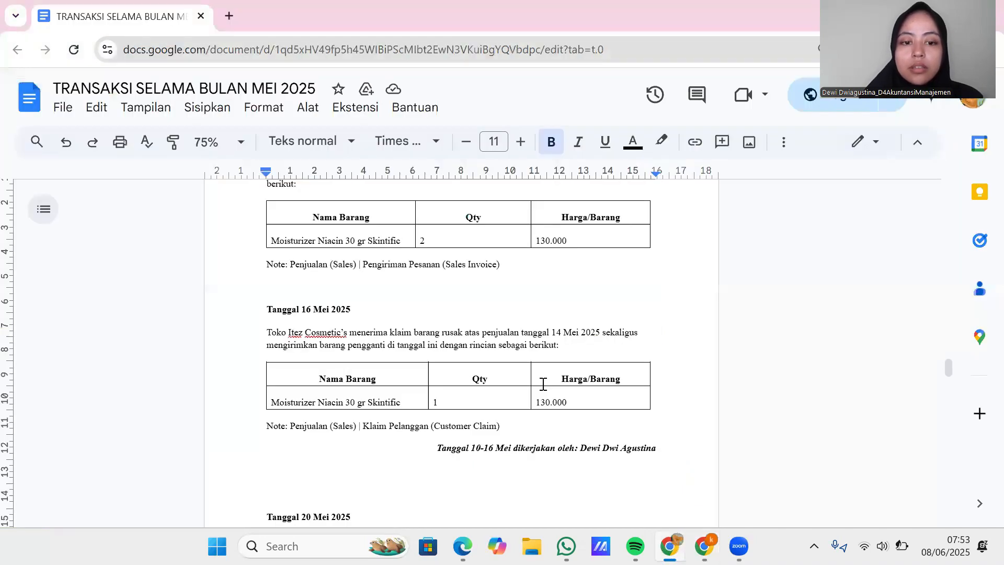
scroll(543, 384, "down", 1)
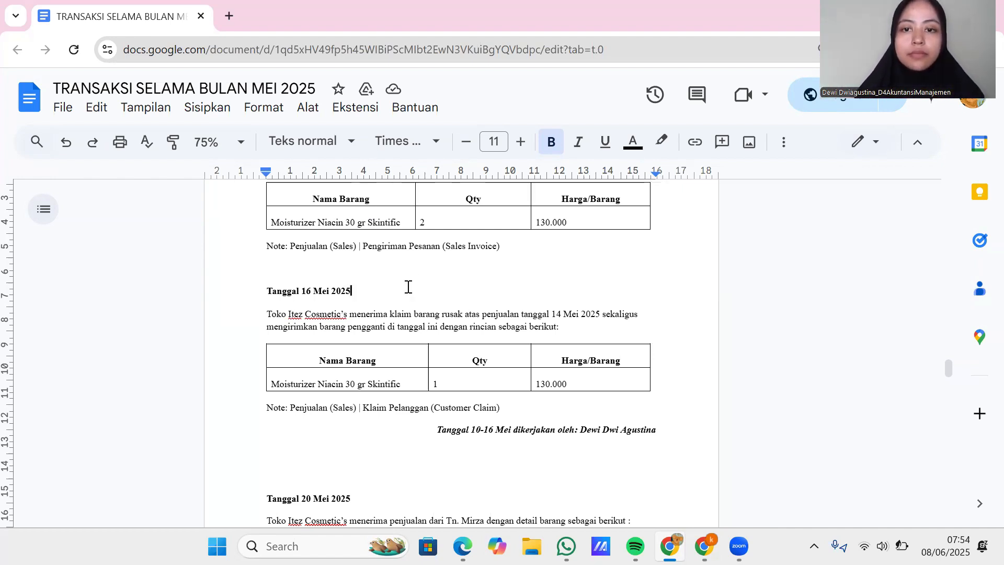
double_click(673, 269)
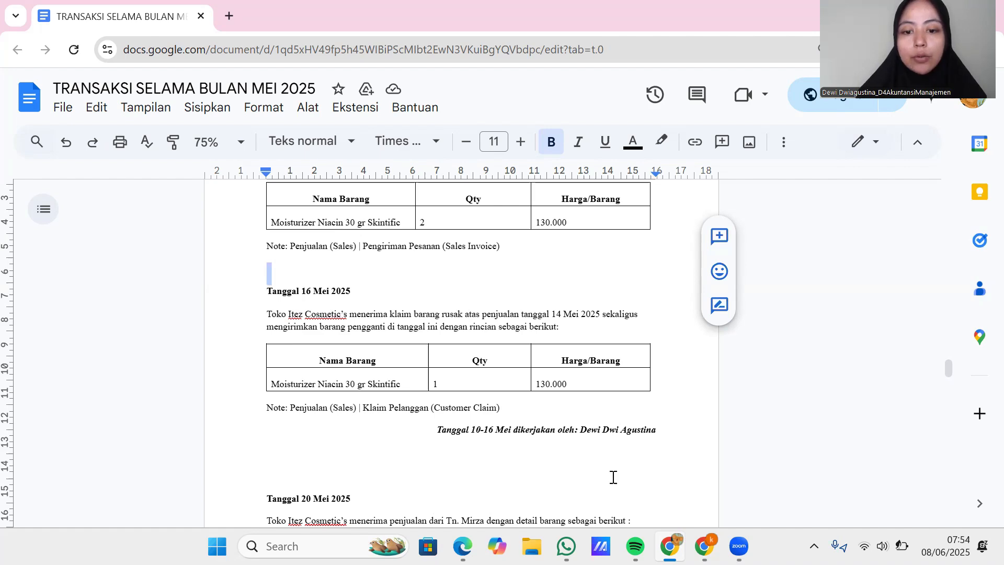
mouse_move(704, 546)
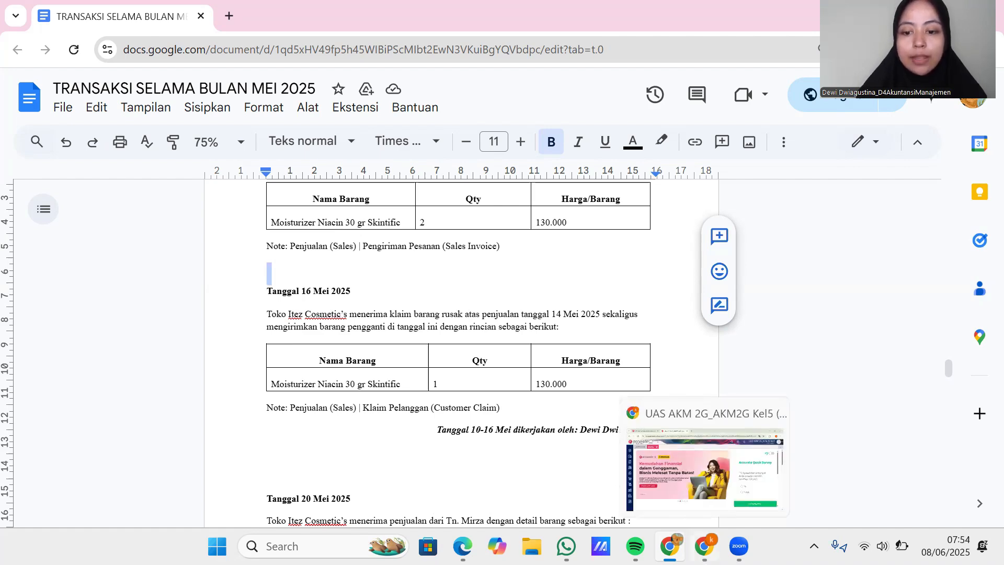
left_click(719, 494)
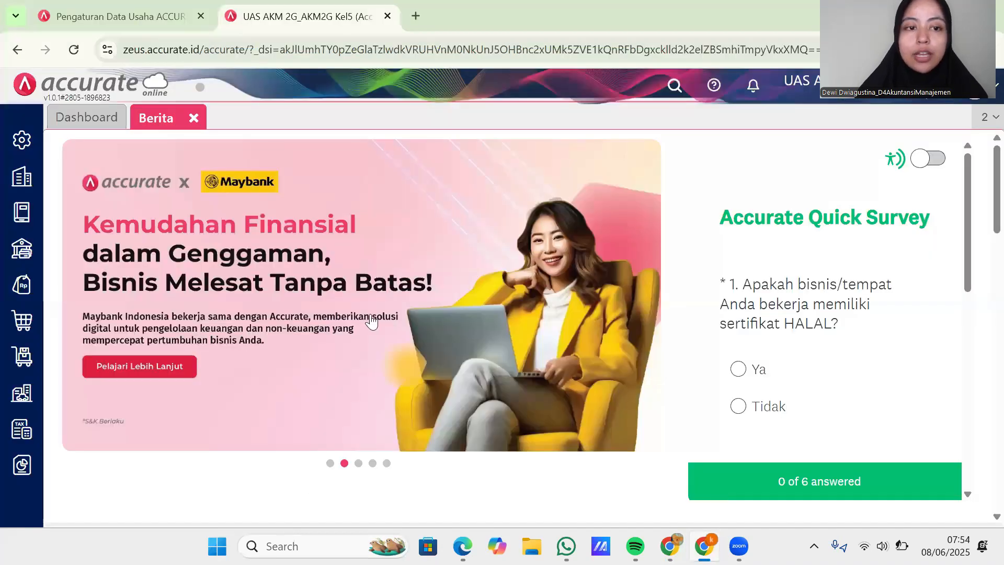
- Start a new customer claim (Klaim Pelanggan) of type Terima Barang, and select Pelanggan Umum as the customer
left_click(29, 290)
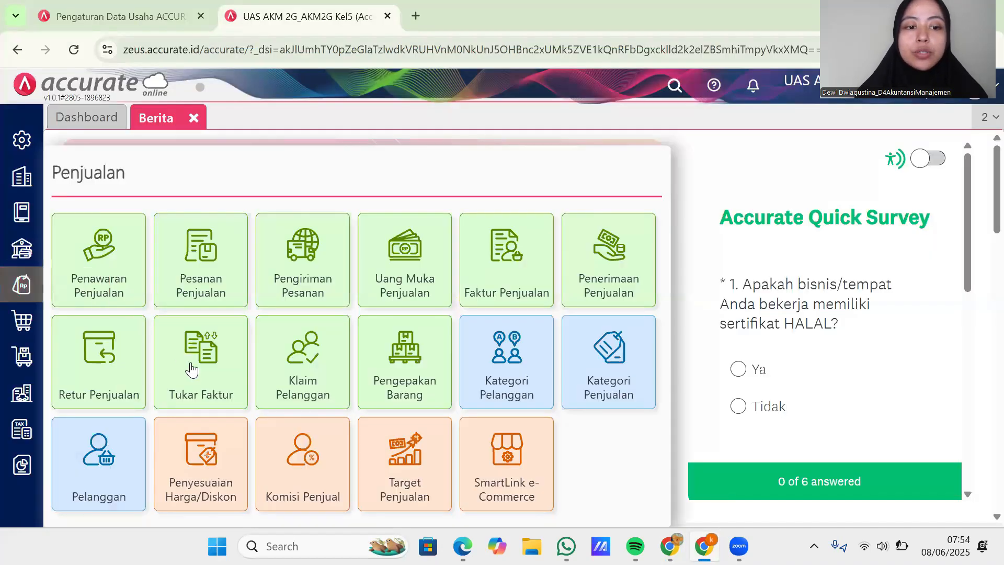
left_click(284, 384)
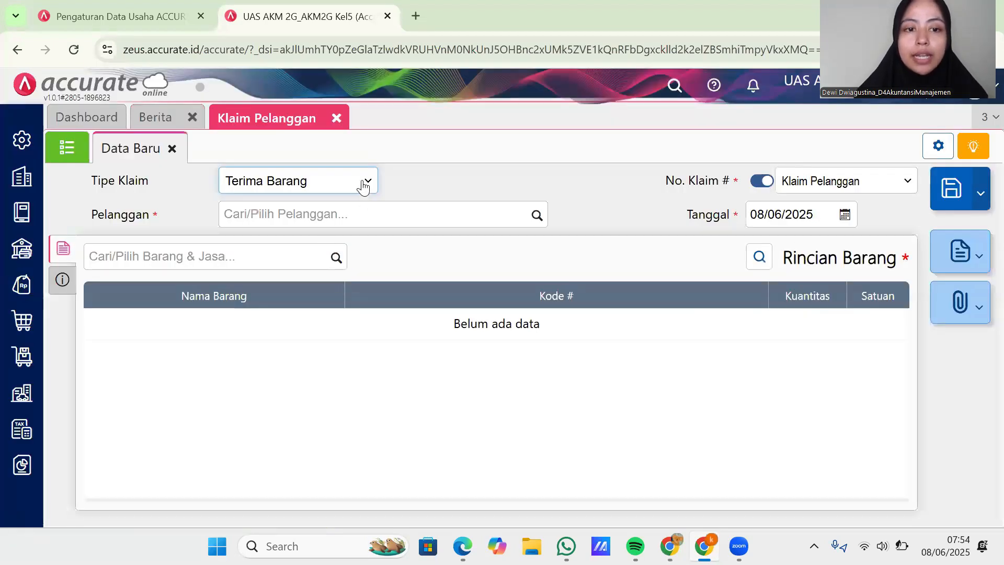
left_click(364, 184)
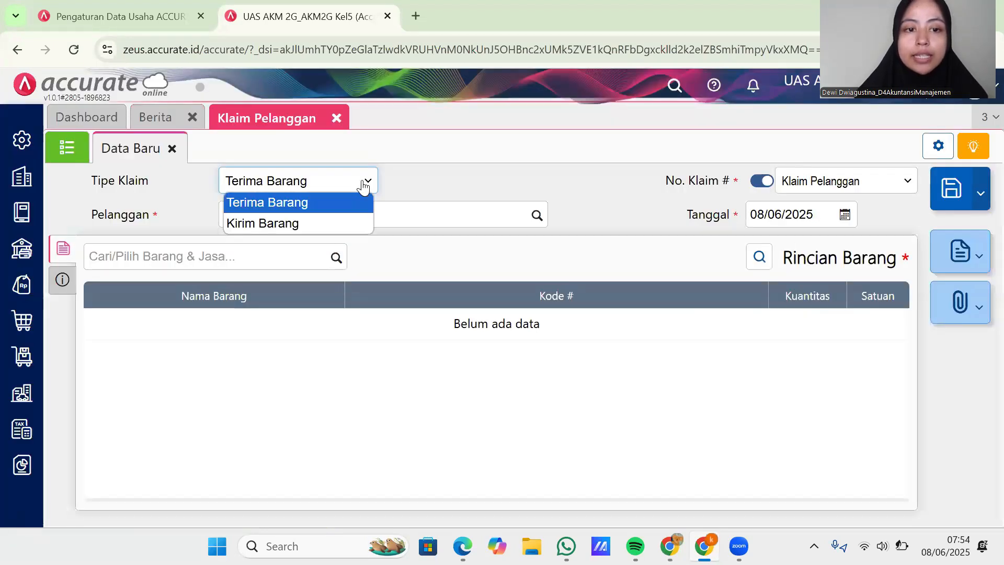
left_click(545, 222)
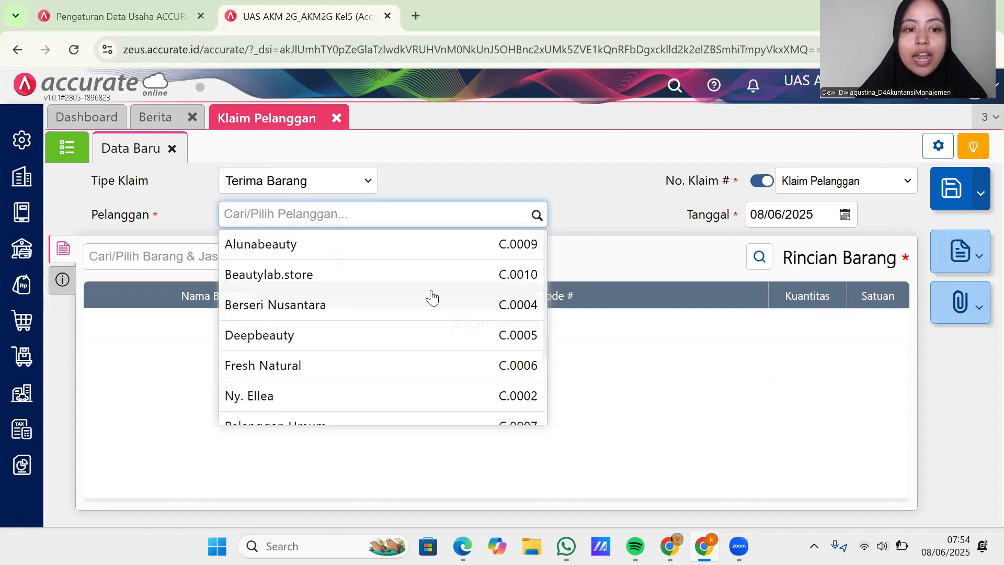
scroll(429, 302, "down", 2)
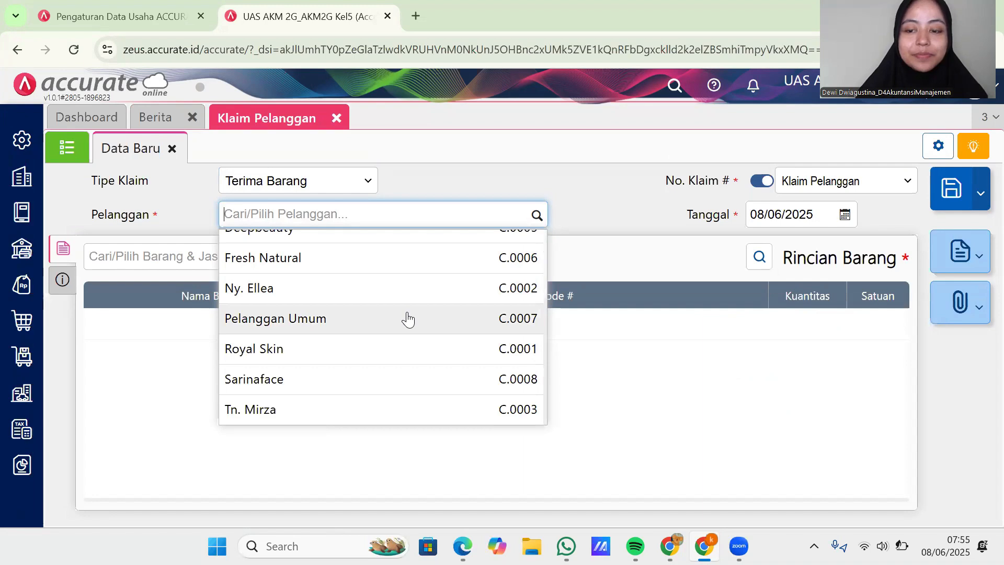
left_click(408, 319)
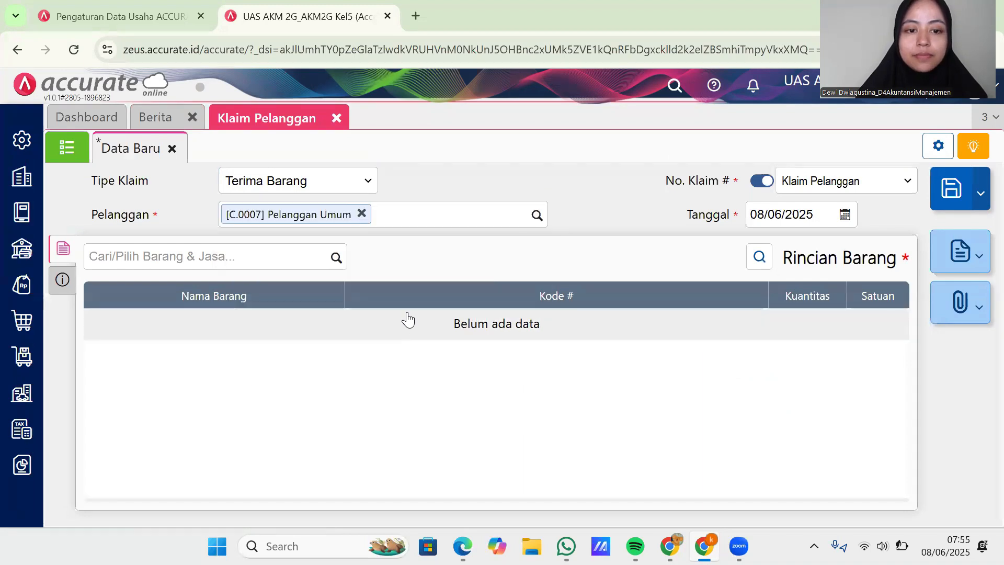
- Change the claim type (Tipe Klaim) to Kirim Barang, and close the claim copy dialog without choosing a record
left_click(331, 256)
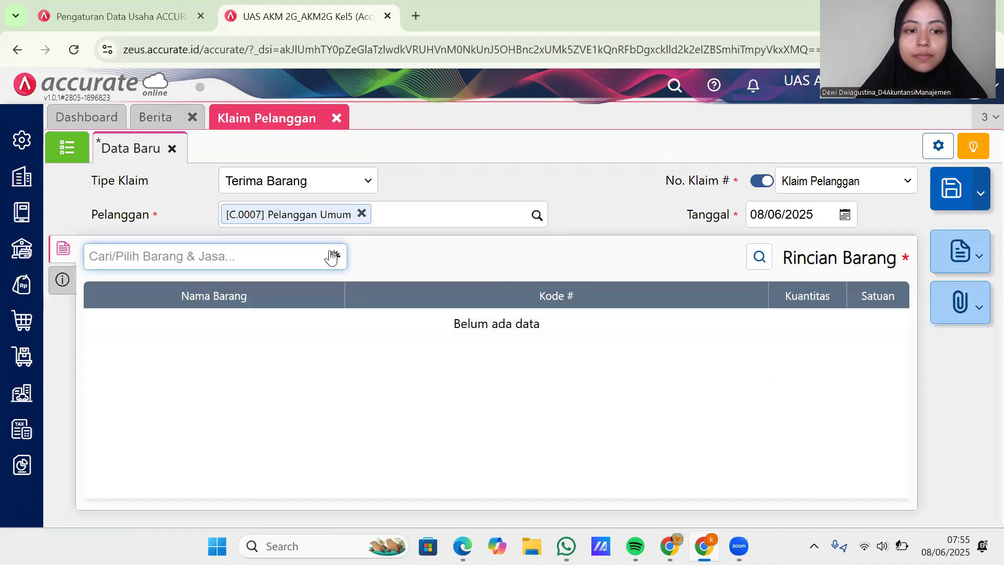
left_click(361, 189)
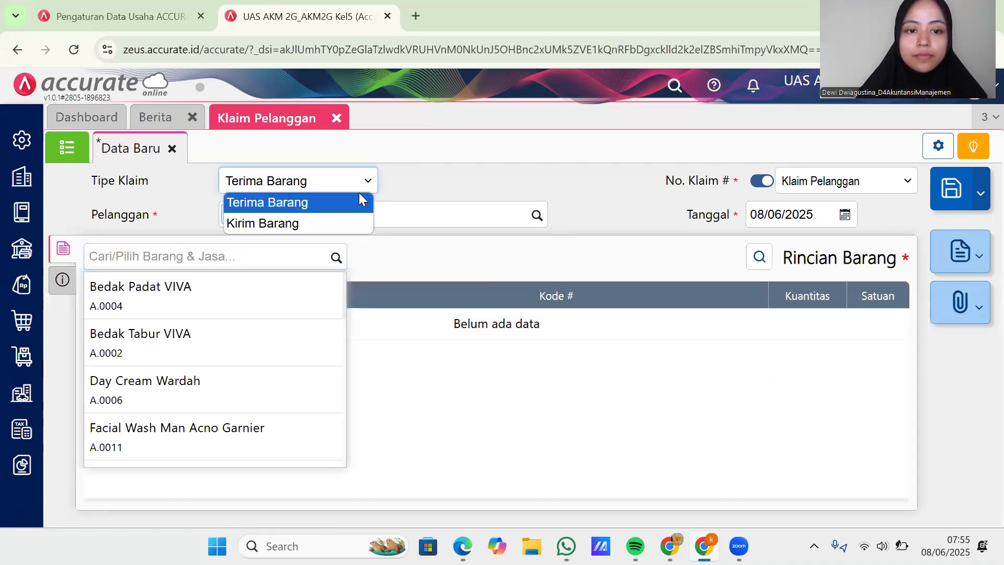
left_click(341, 228)
left_click(533, 190)
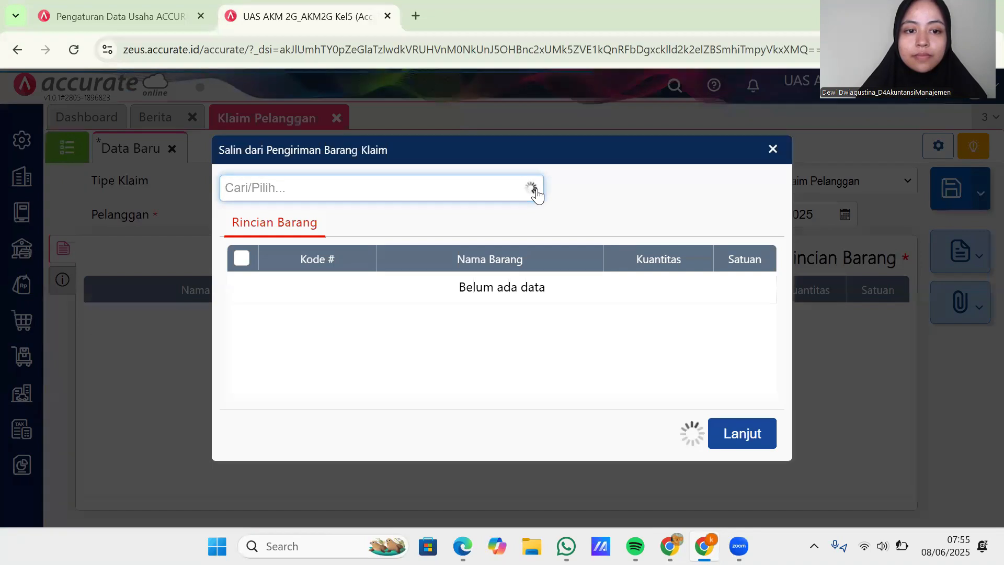
left_click(773, 150)
left_click(774, 150)
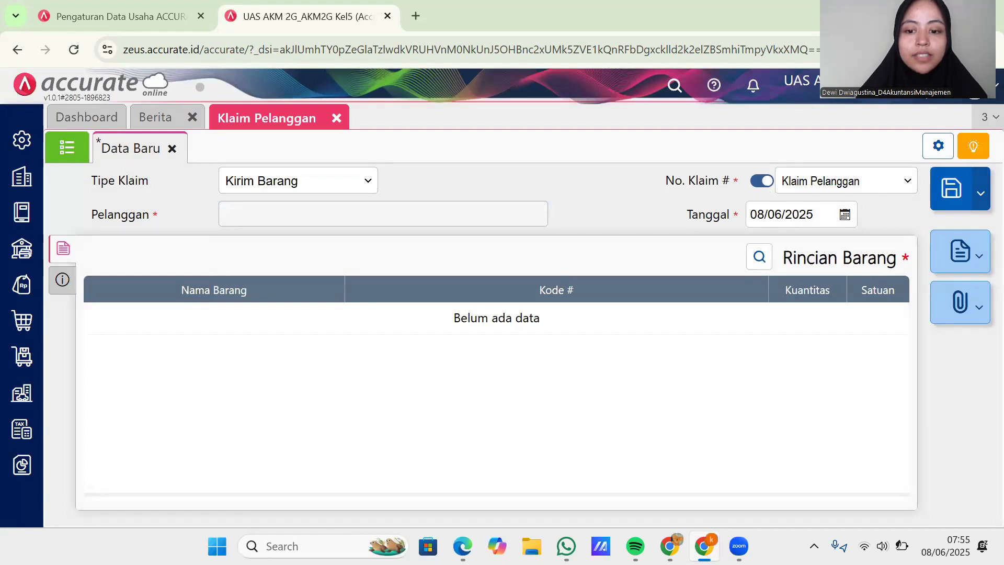
mouse_move(703, 546)
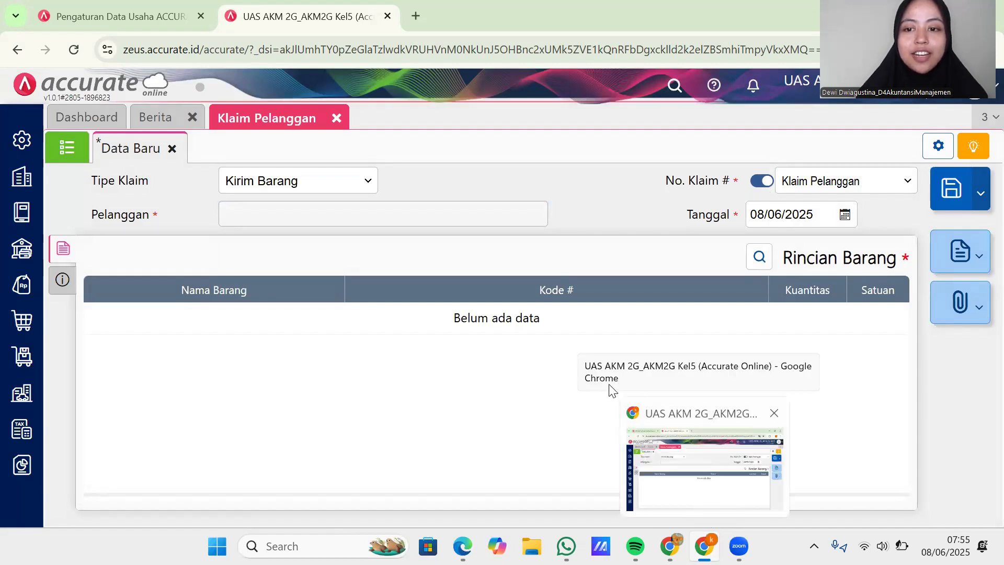
- Set the claim date to 16/05/2025 and change the claim type (Tipe Klaim) to Terima Barang
left_click(798, 225)
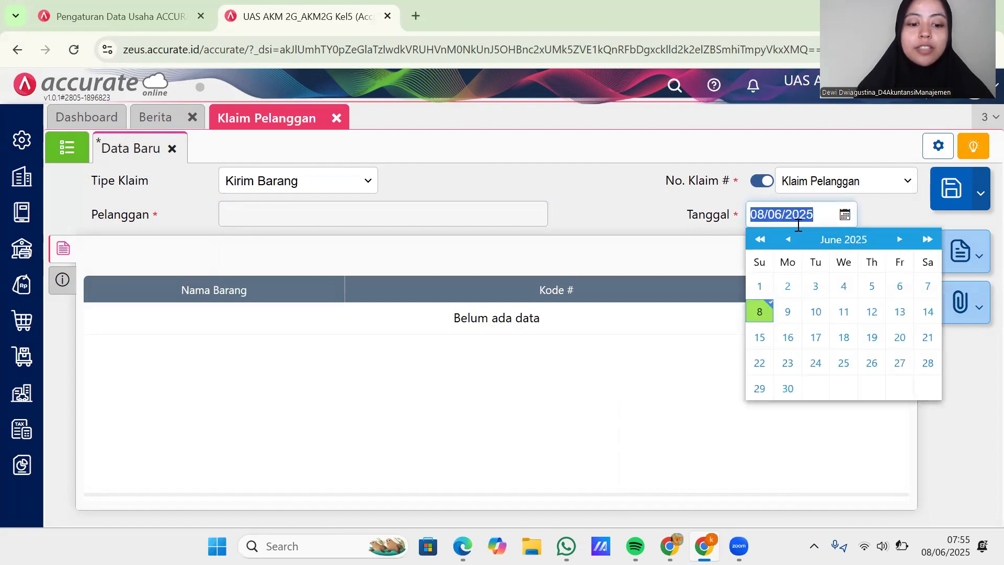
type("14/__/____")
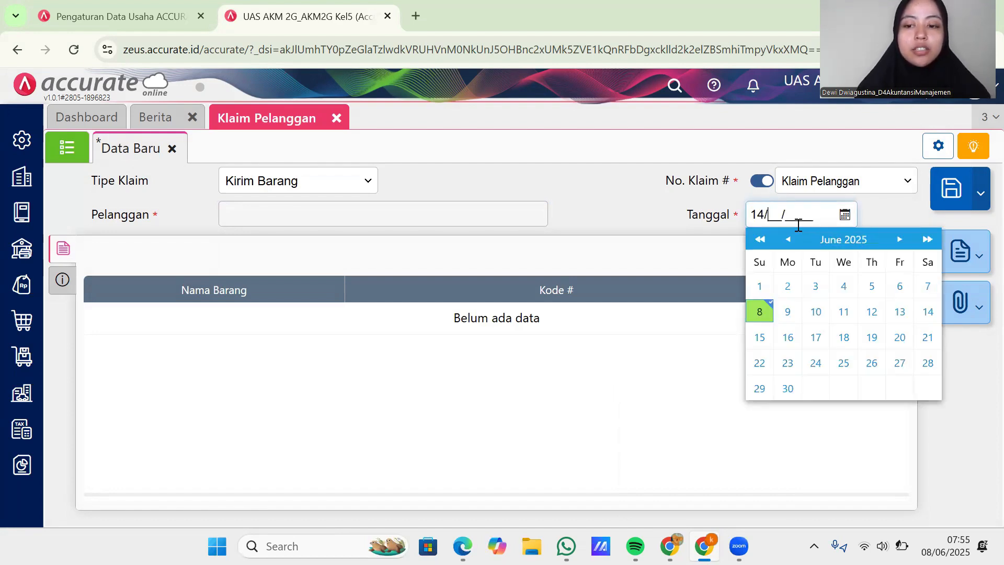
key("BackSpace")
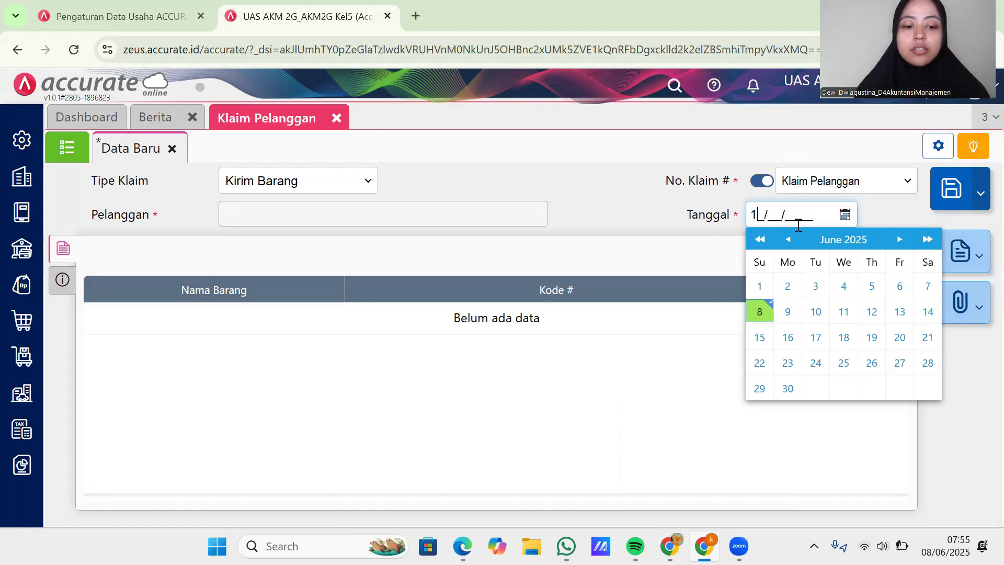
type("6/0")
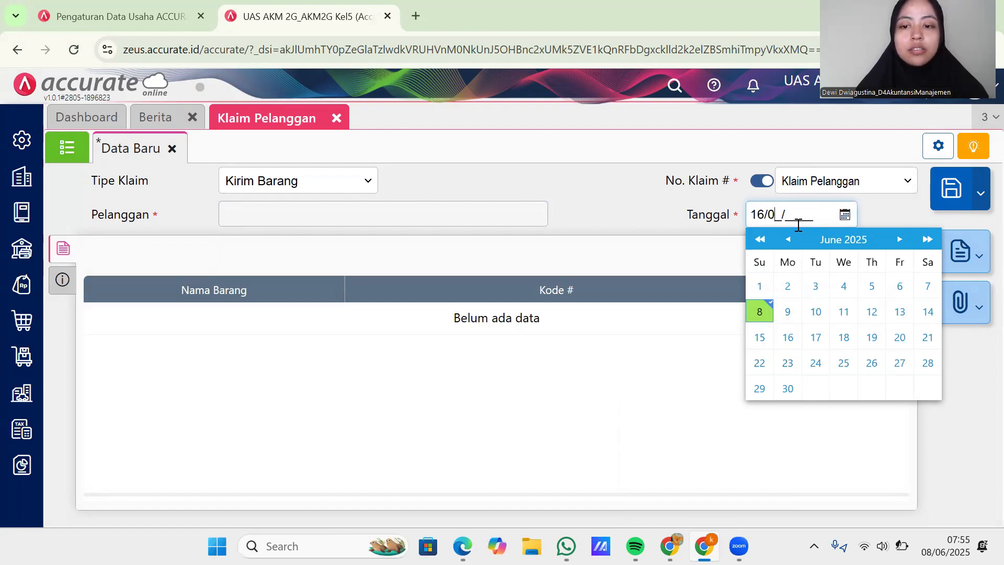
type("5/2025")
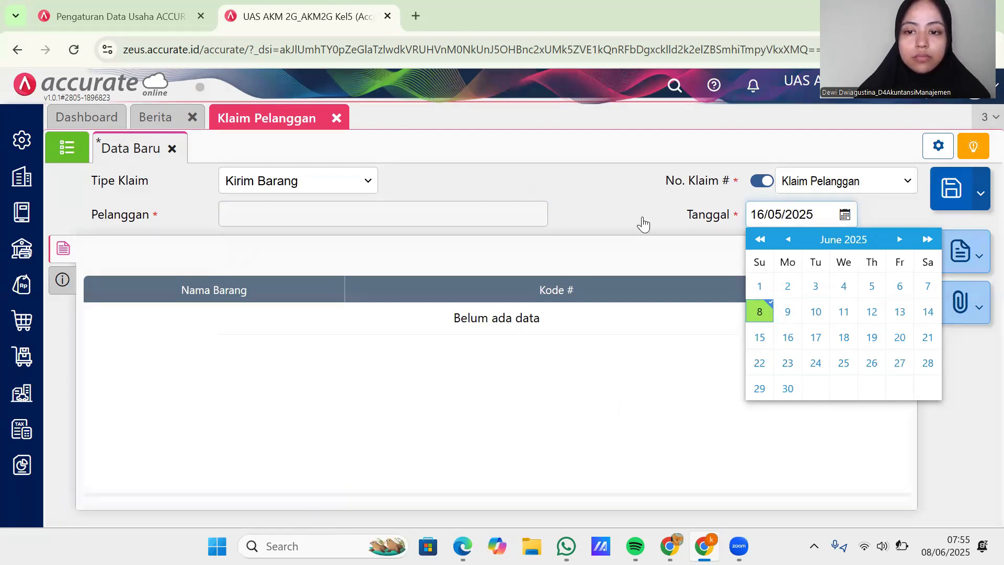
left_click(553, 224)
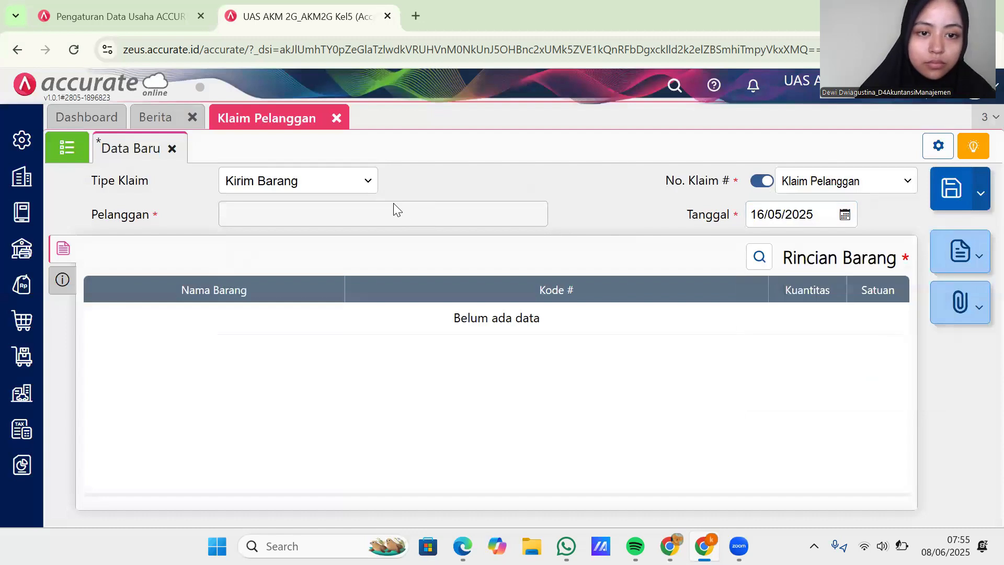
left_click(372, 192)
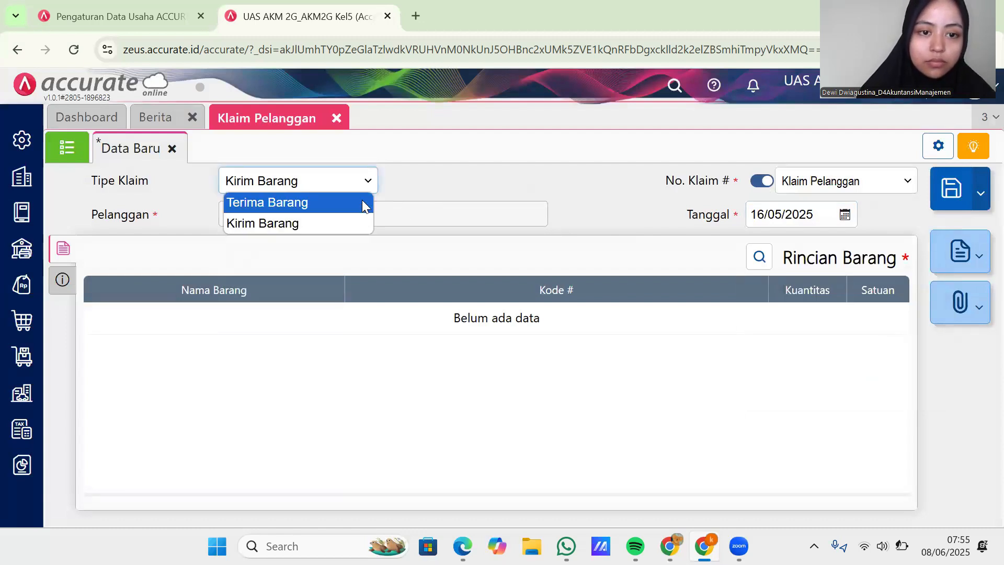
left_click(363, 202)
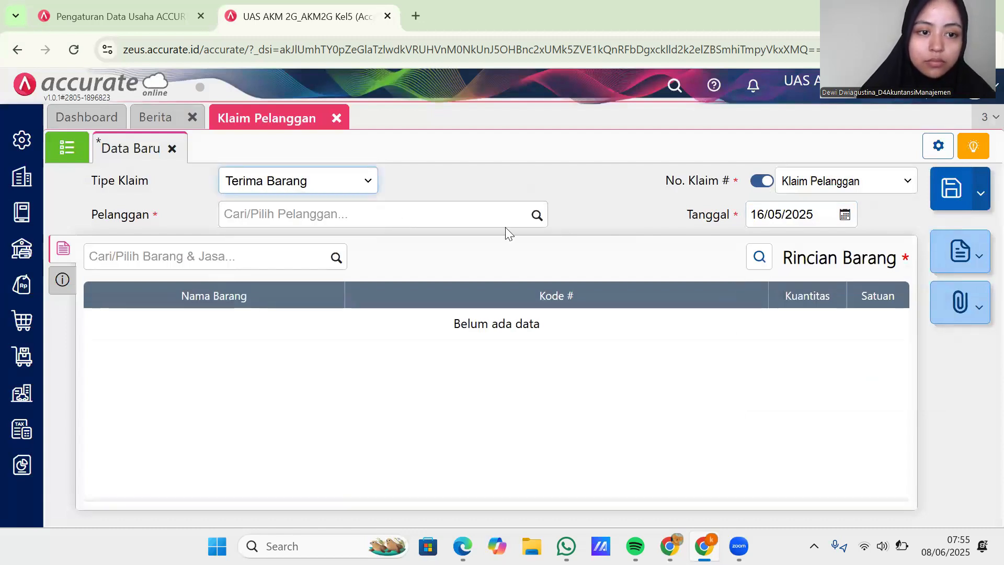
- Search for "pelanggan" and select Pelanggan Umum as the claim's customer
left_click(543, 214)
type("pelanggan")
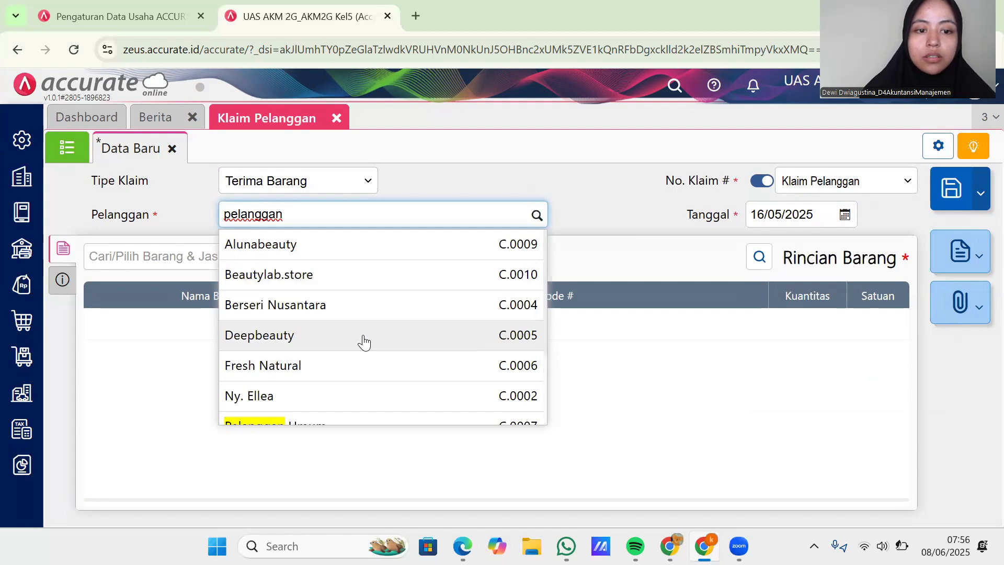
scroll(365, 341, "down", 2)
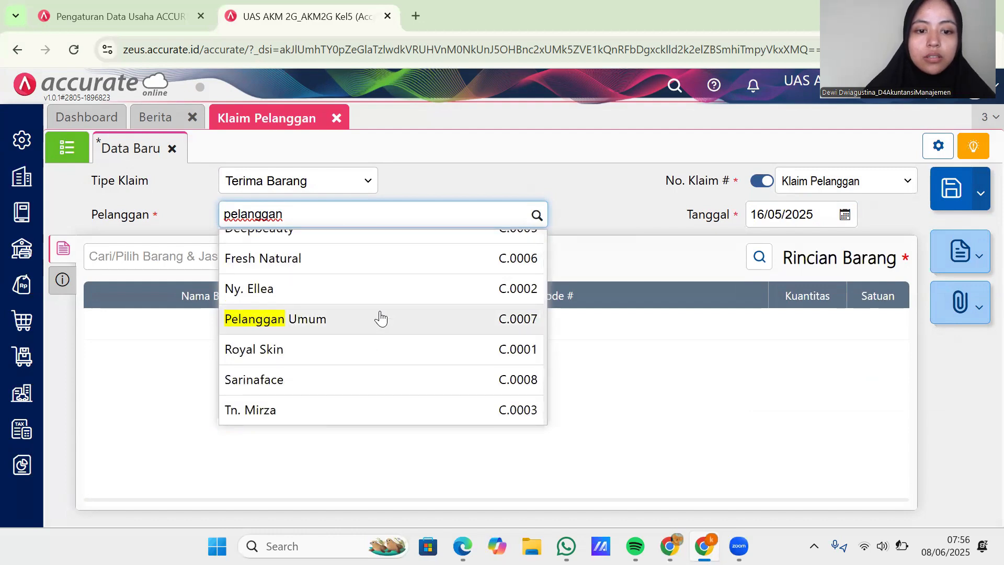
left_click(380, 318)
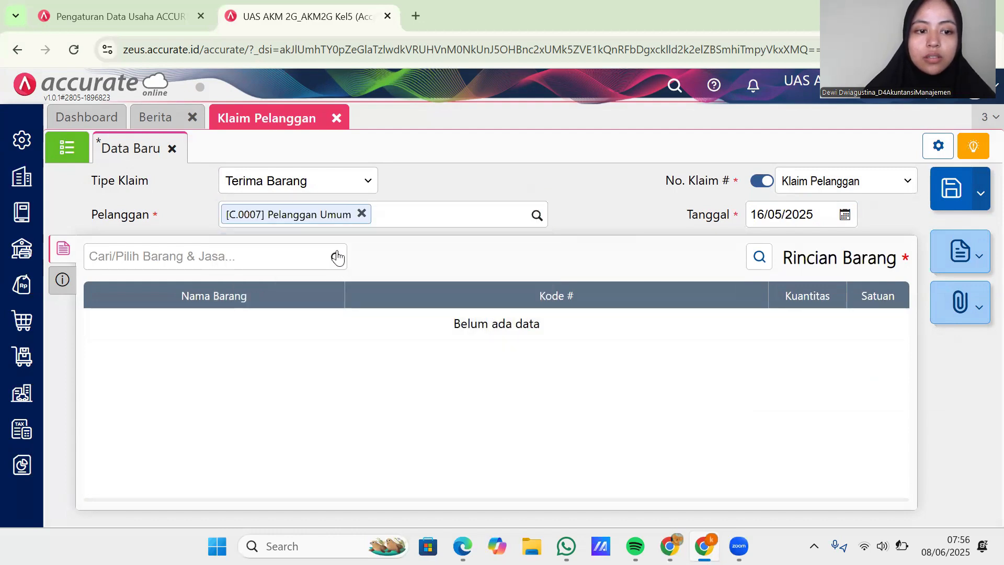
- Check the item details of Moisturizer Niacin 30 gr Skintific, close them without adding the item, and clear the claim's customer
left_click(336, 256)
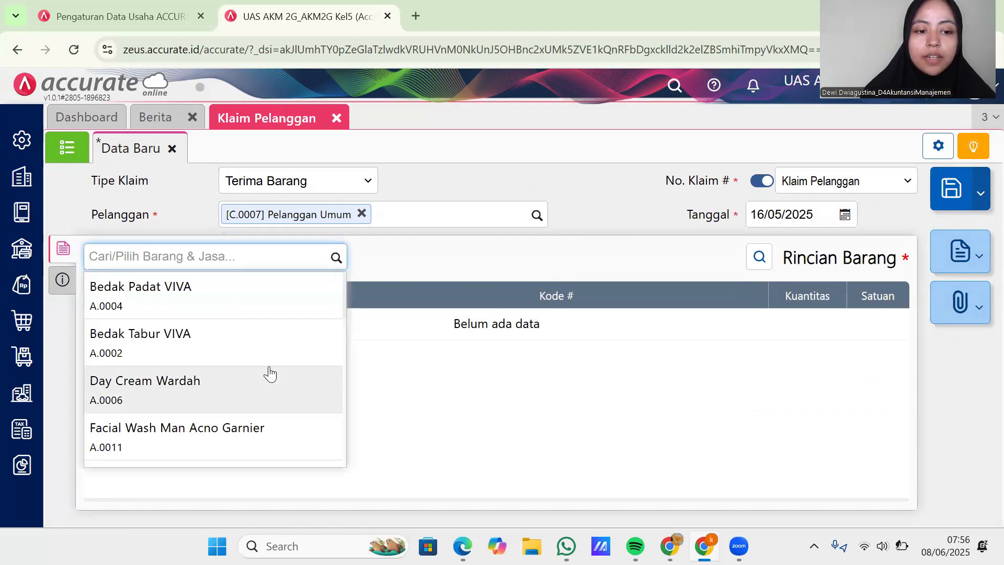
scroll(270, 374, "down", 5)
scroll(269, 373, "up", 7)
scroll(289, 330, "down", 3)
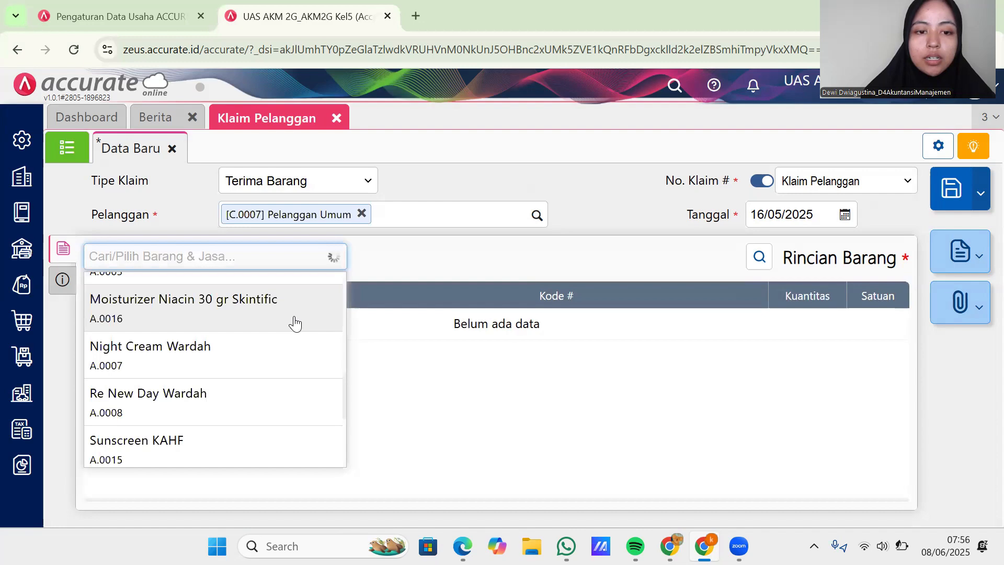
left_click(293, 320)
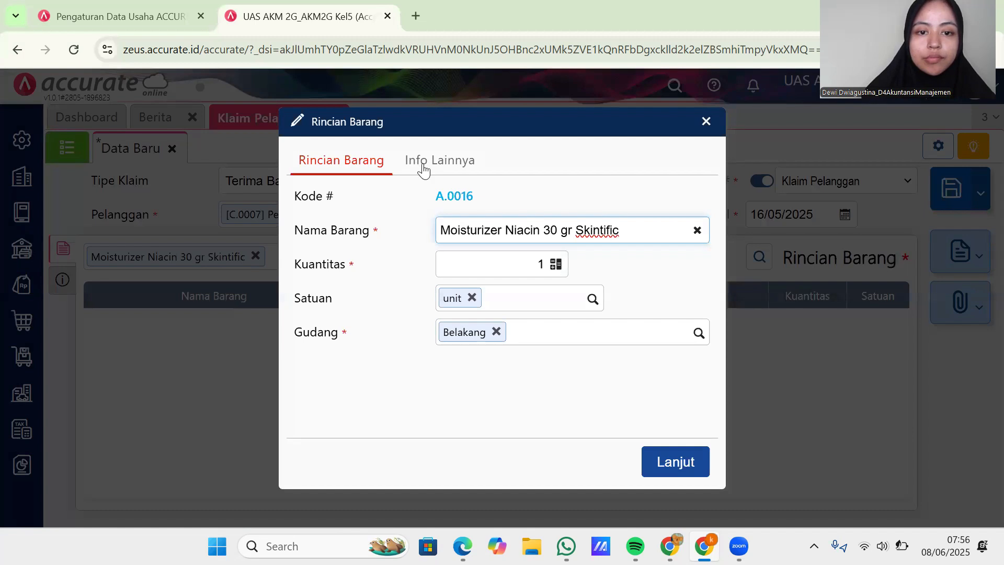
left_click(423, 167)
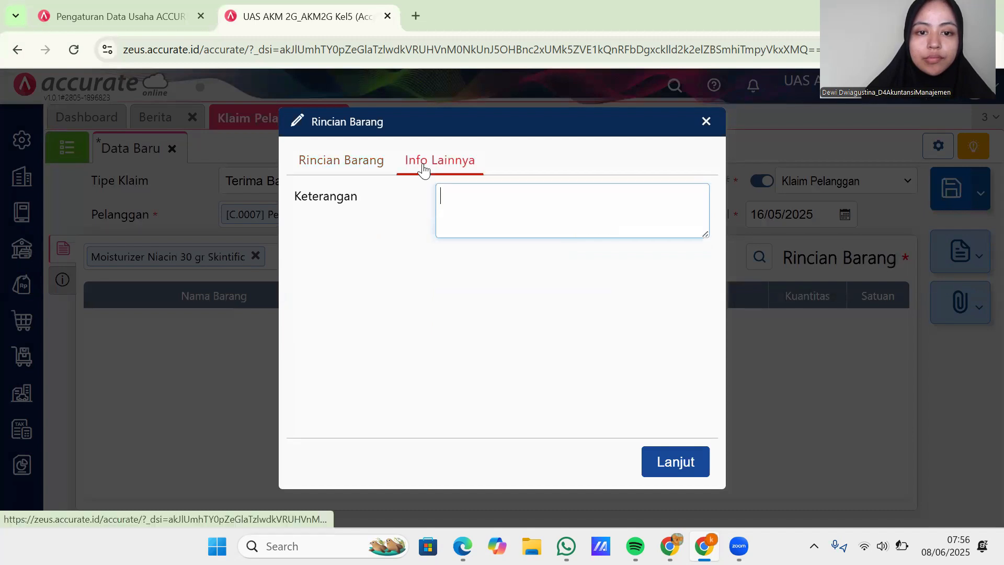
left_click(704, 123)
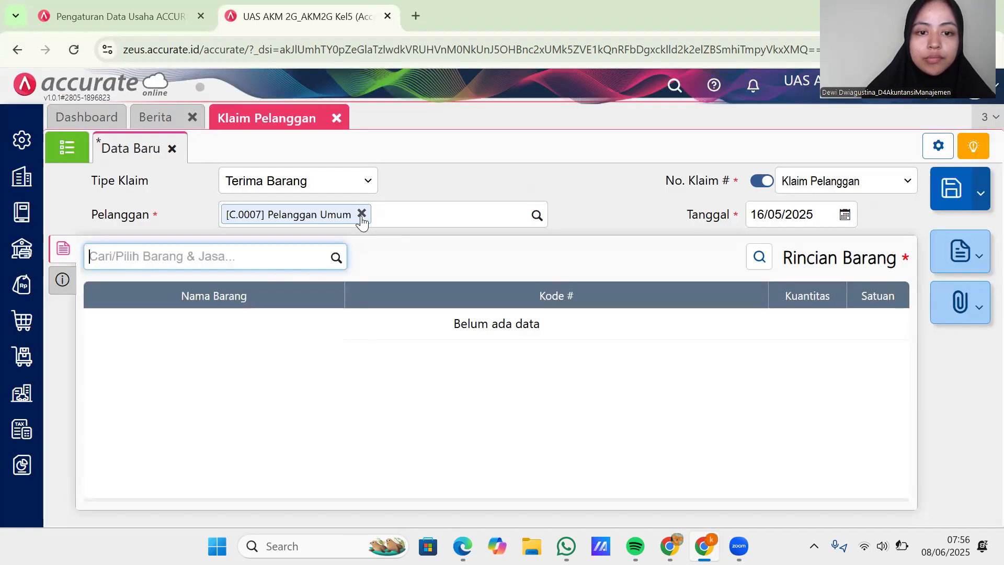
left_click(361, 214)
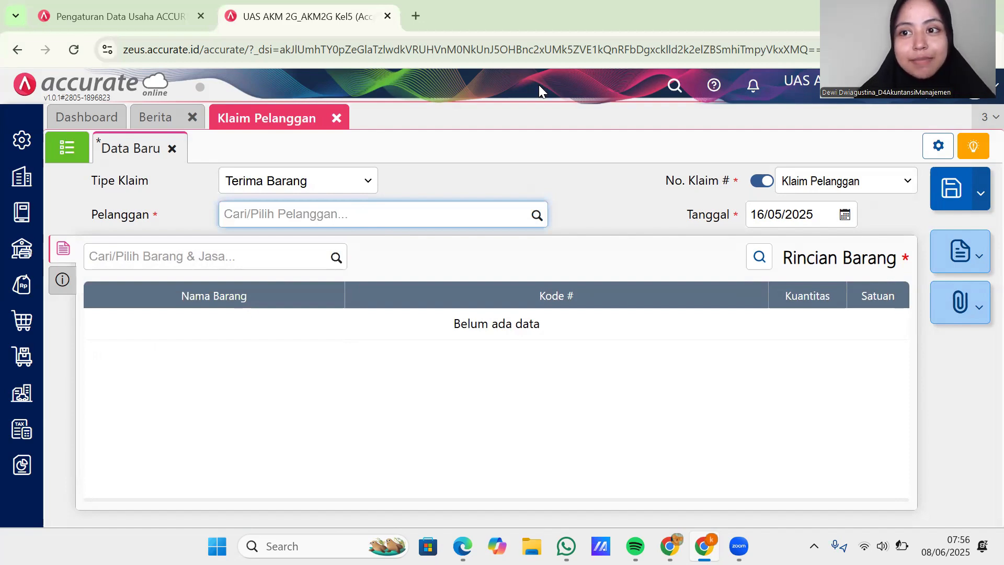